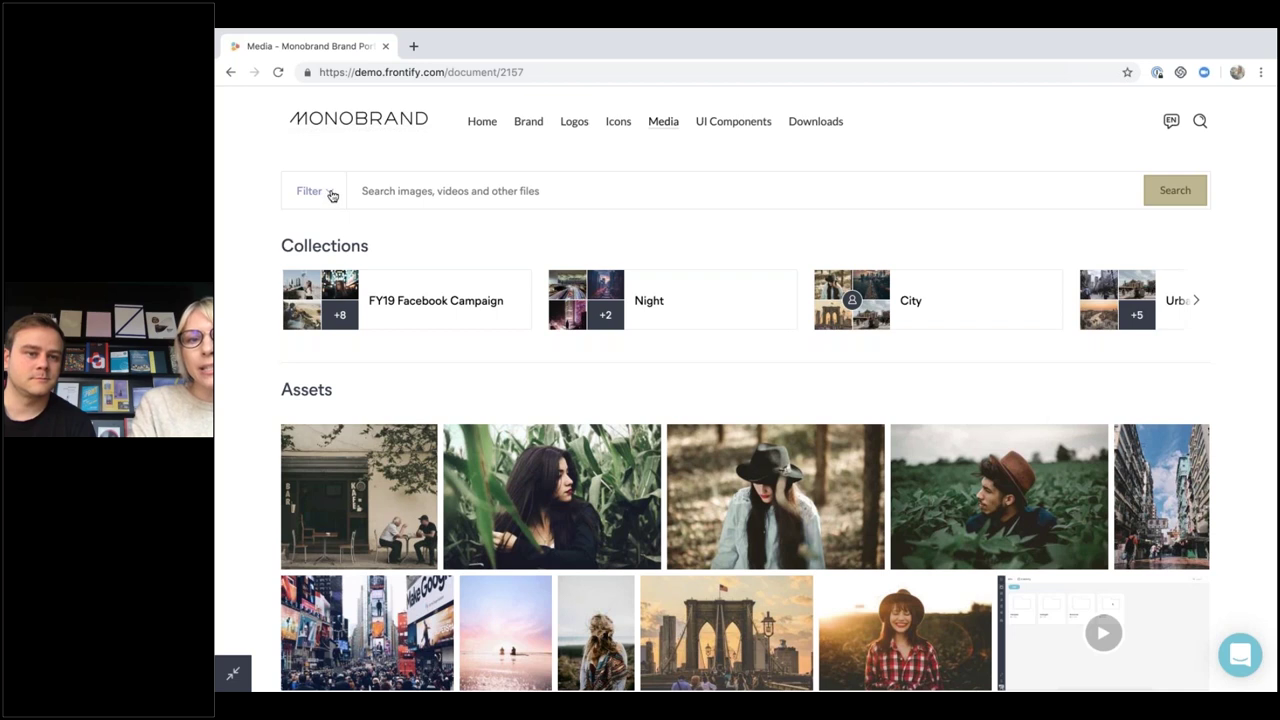
# Review the filter options for the media search and close them again
pyautogui.click(328, 193)
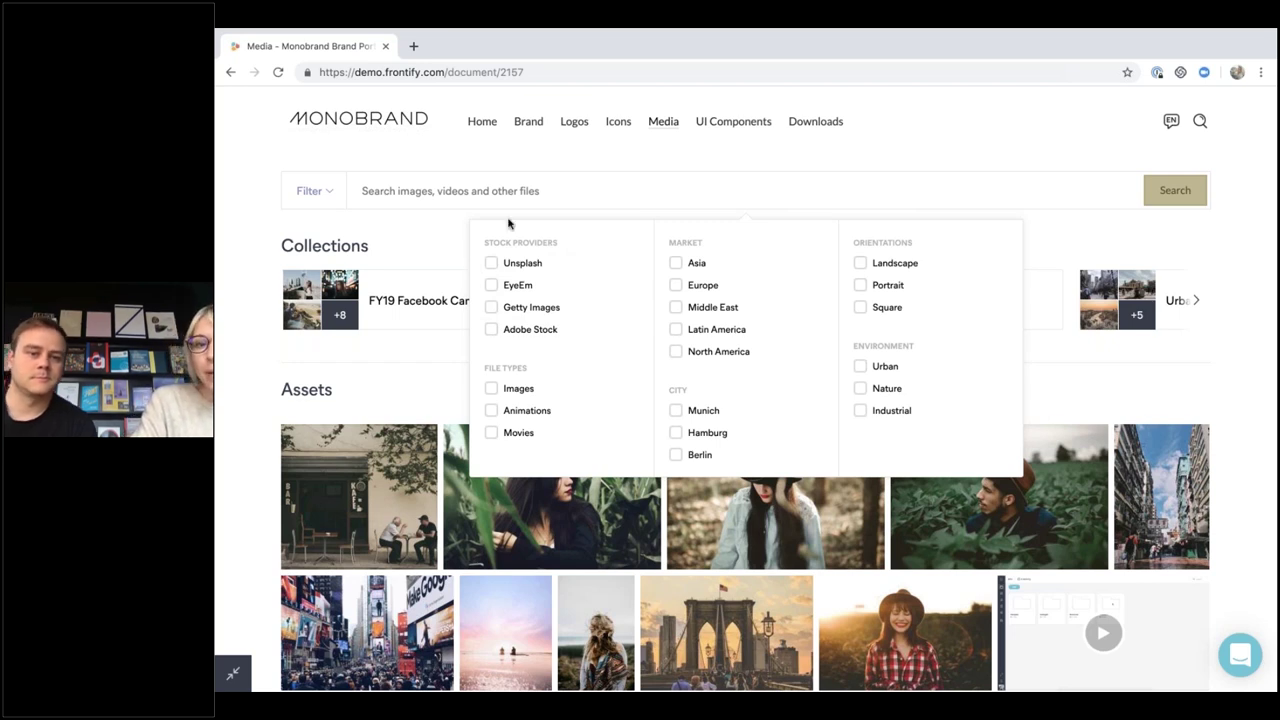
pyautogui.click(489, 190)
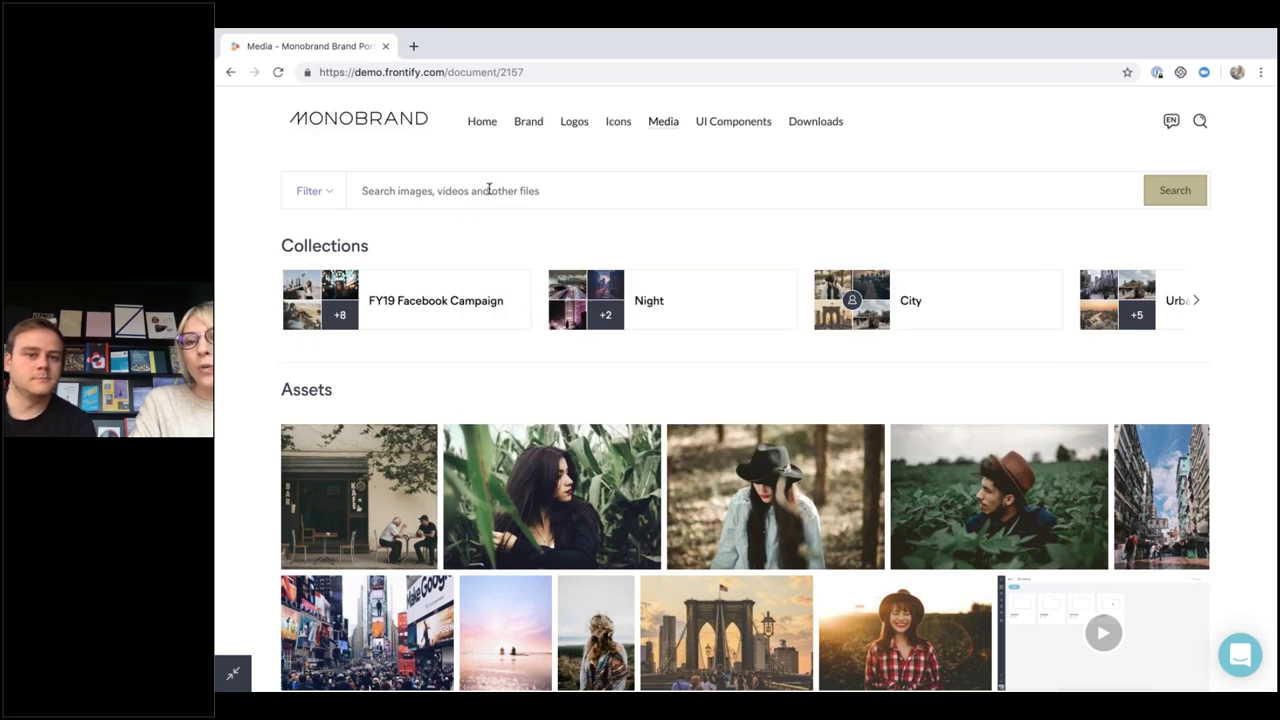
pyautogui.scroll(-2, 926, 551)
pyautogui.scroll(2, 926, 551)
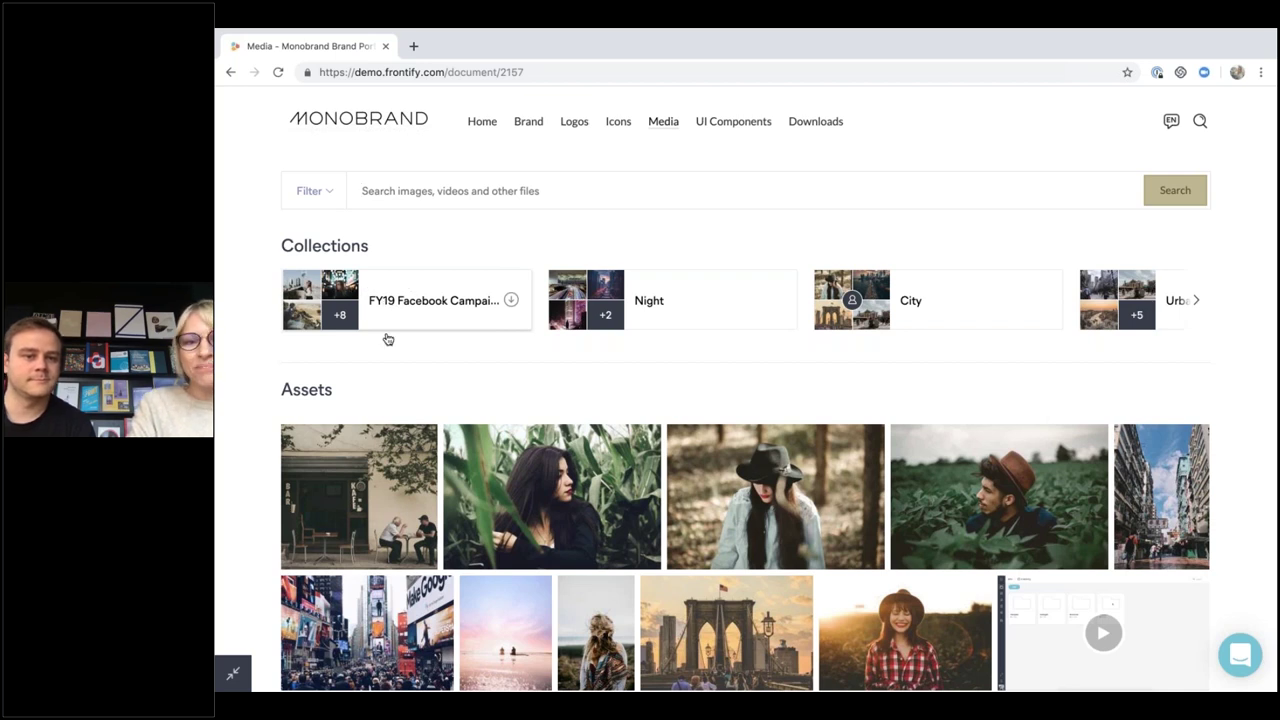
# View the images in the FY19 Facebook Campaign collection and return to the media overview
pyautogui.click(445, 302)
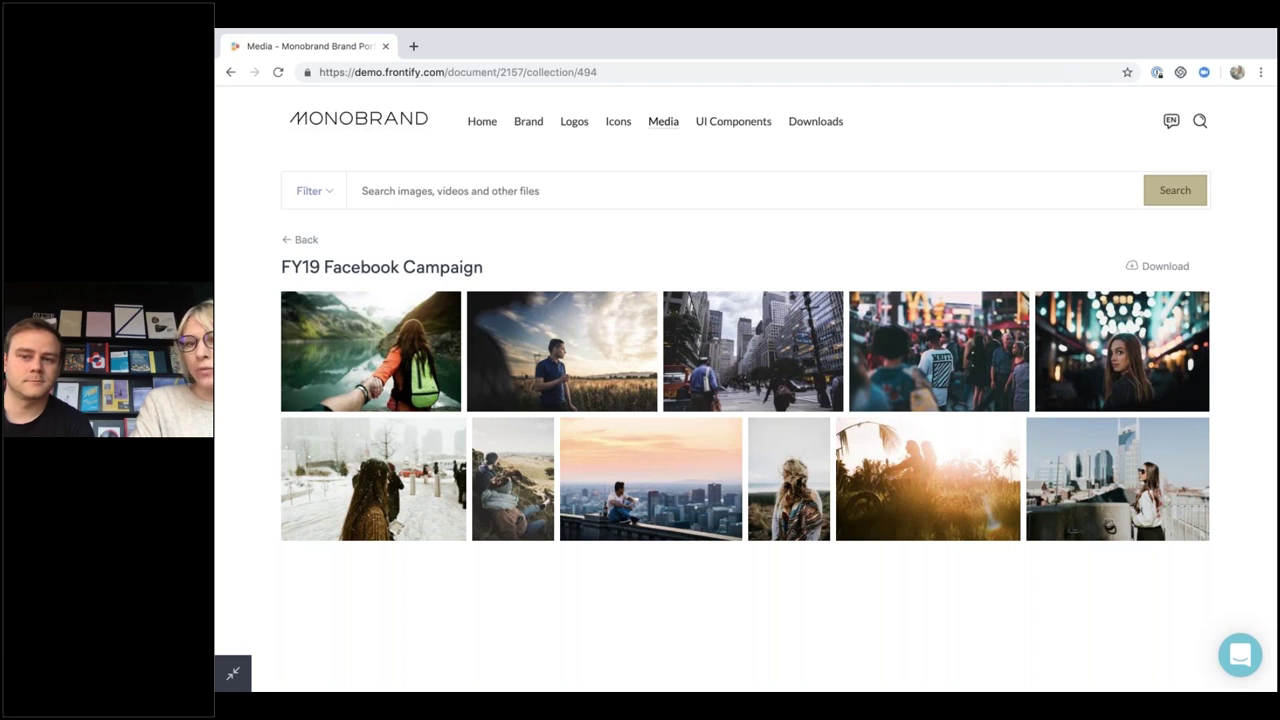
pyautogui.click(314, 239)
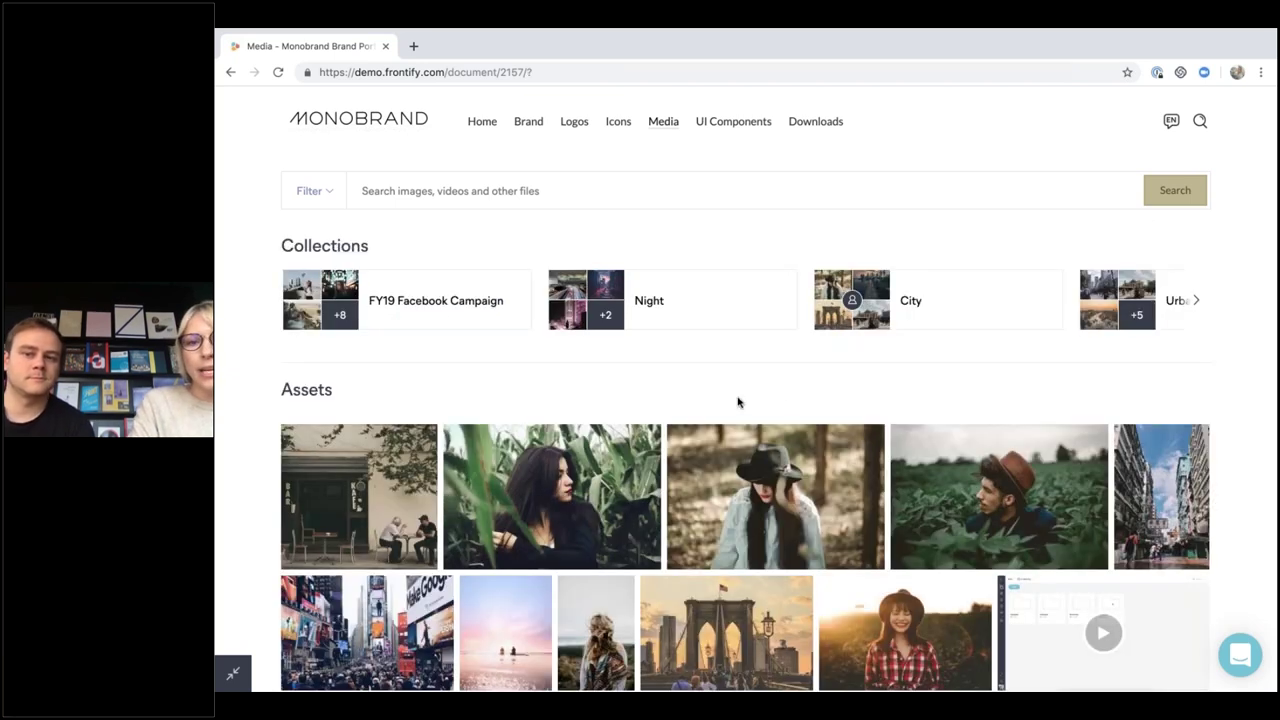
# Open the City collection and inspect its sharing options, including the expiry date calendar for temporary access, without setting a date
pyautogui.moveTo(877, 311)
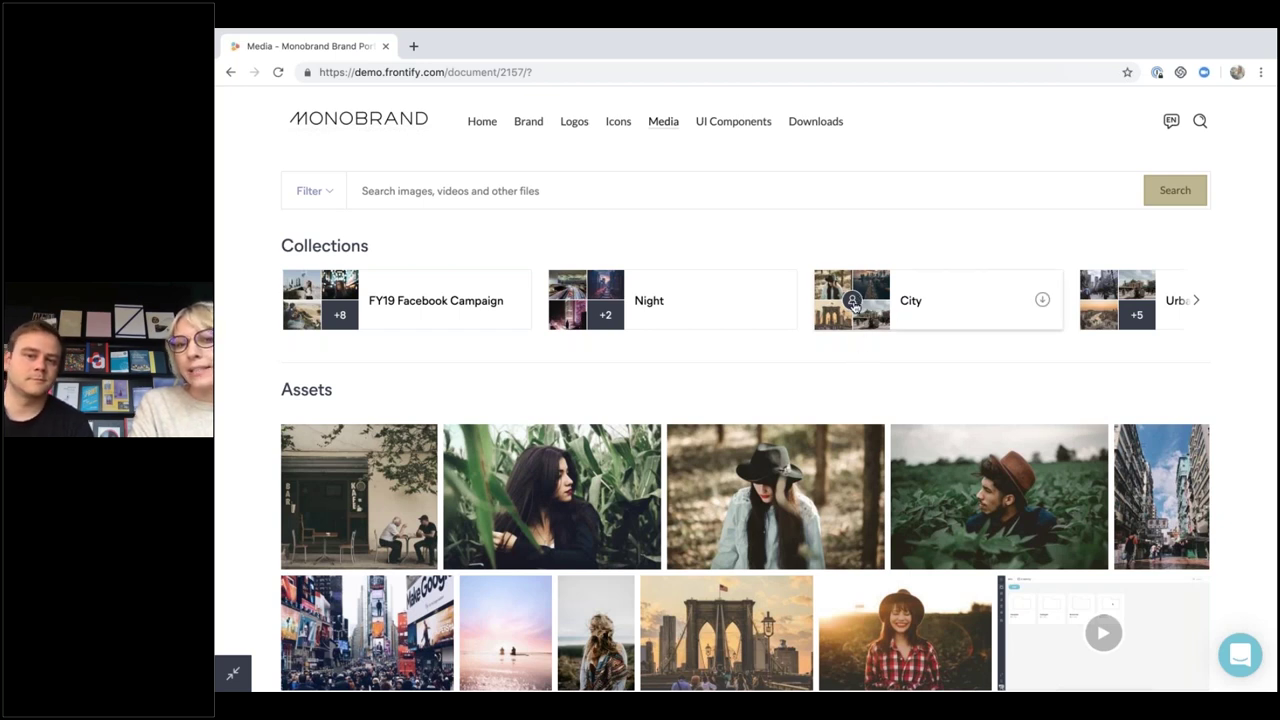
pyautogui.click(851, 301)
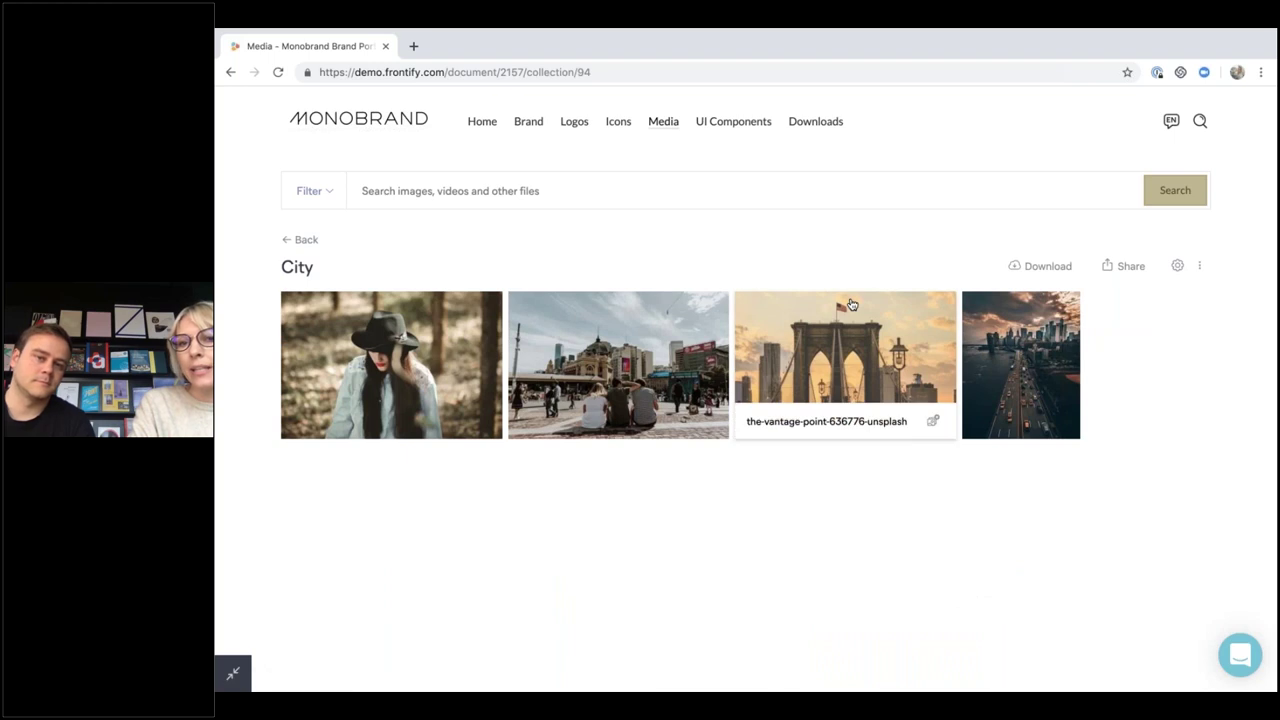
pyautogui.click(1125, 266)
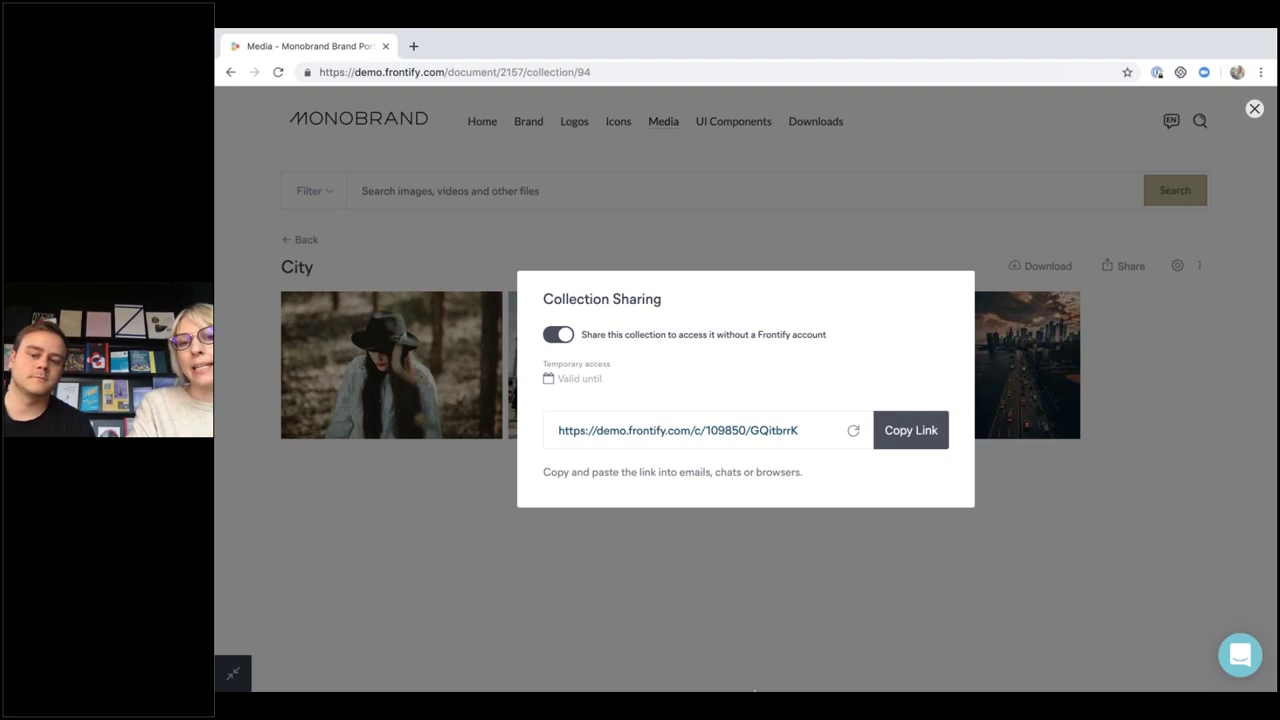
pyautogui.click(590, 379)
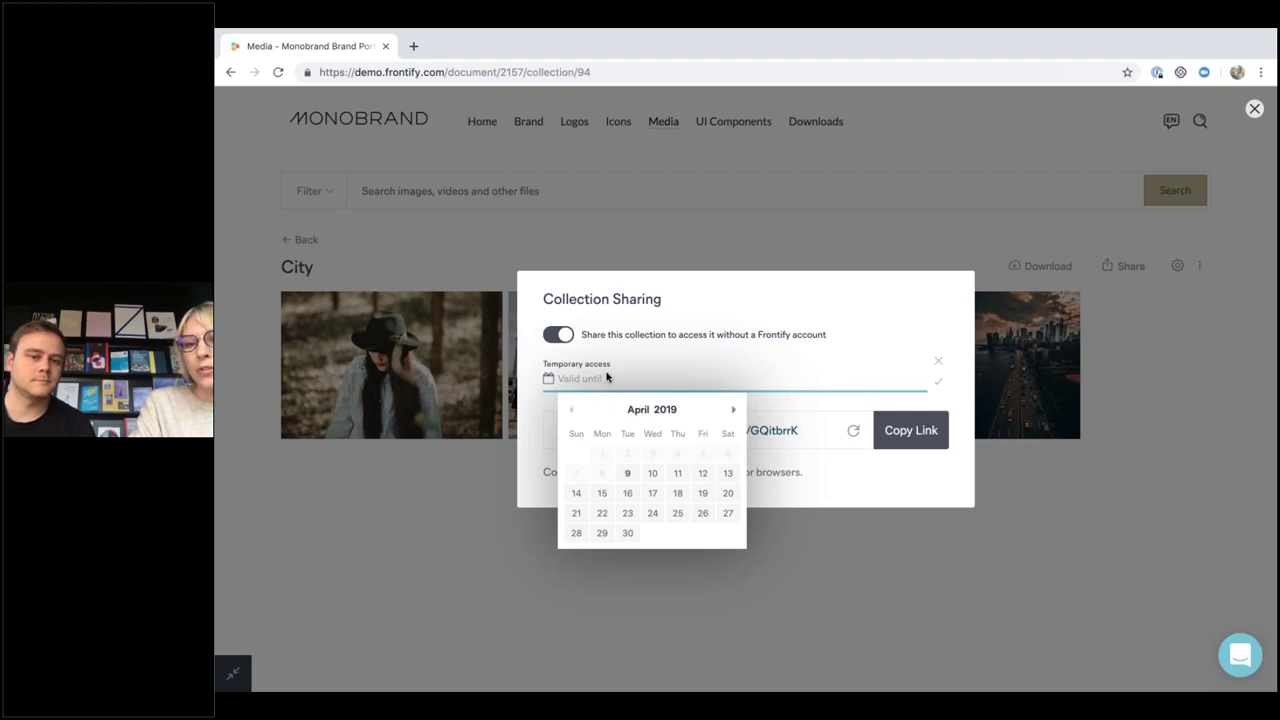
pyautogui.click(643, 233)
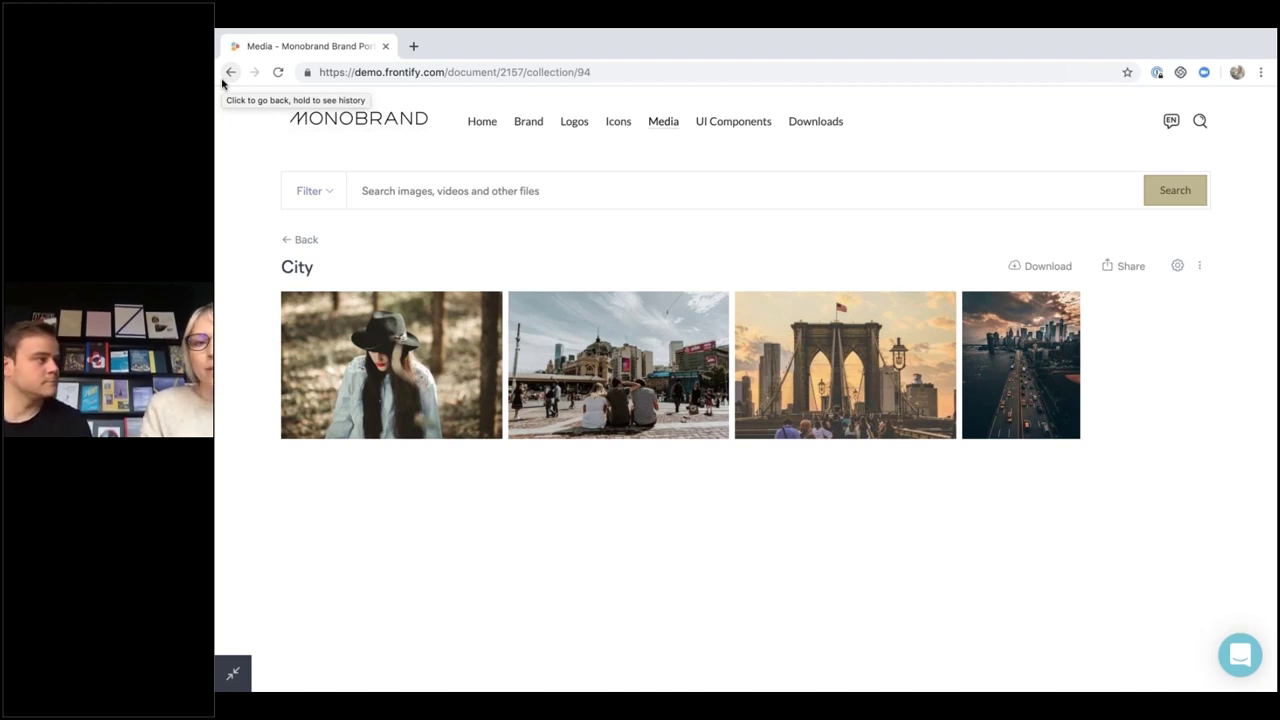
# Return to the media overview and search the assets for "sunglasses"
pyautogui.click(299, 241)
pyautogui.click(387, 192)
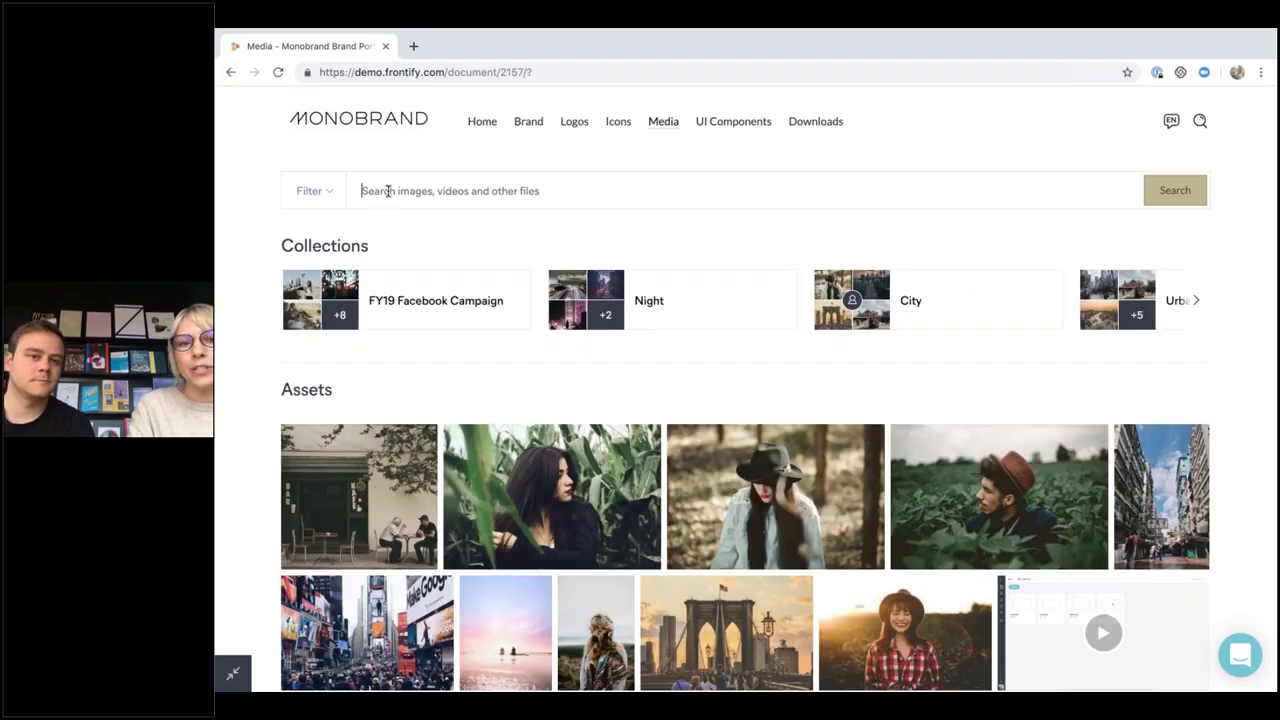
pyautogui.write('sunglasses')
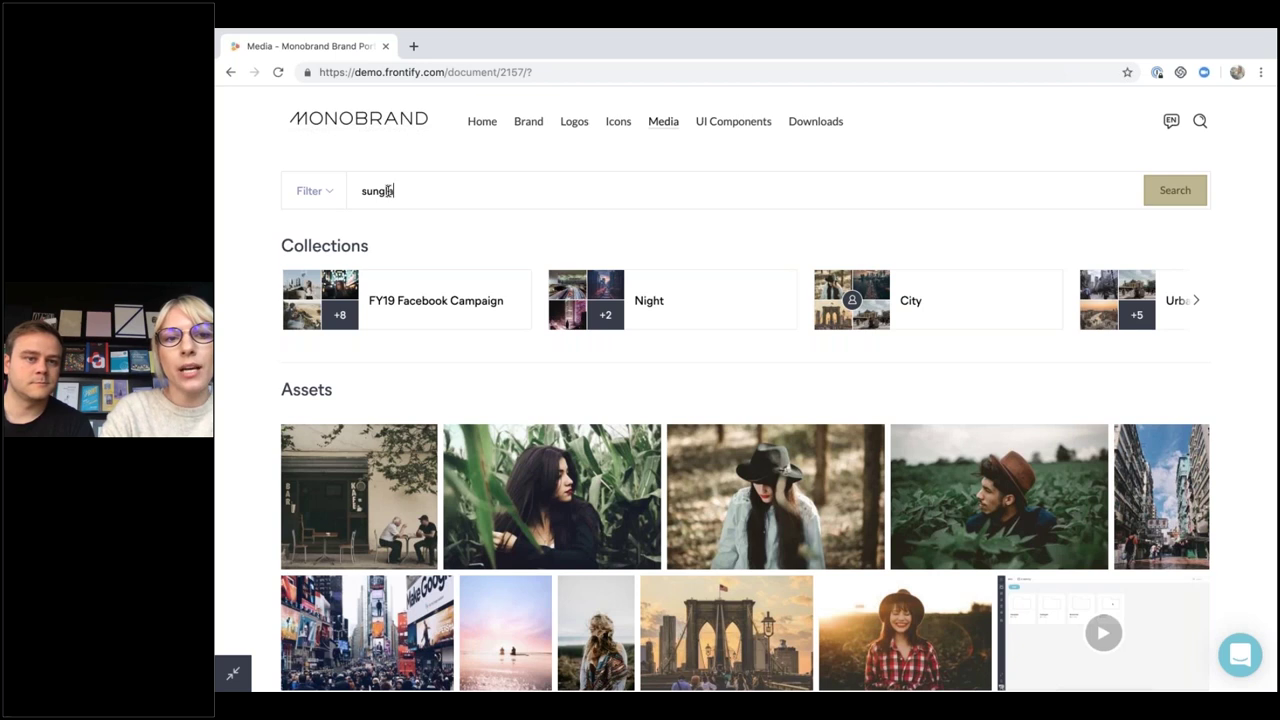
pyautogui.press('Return')
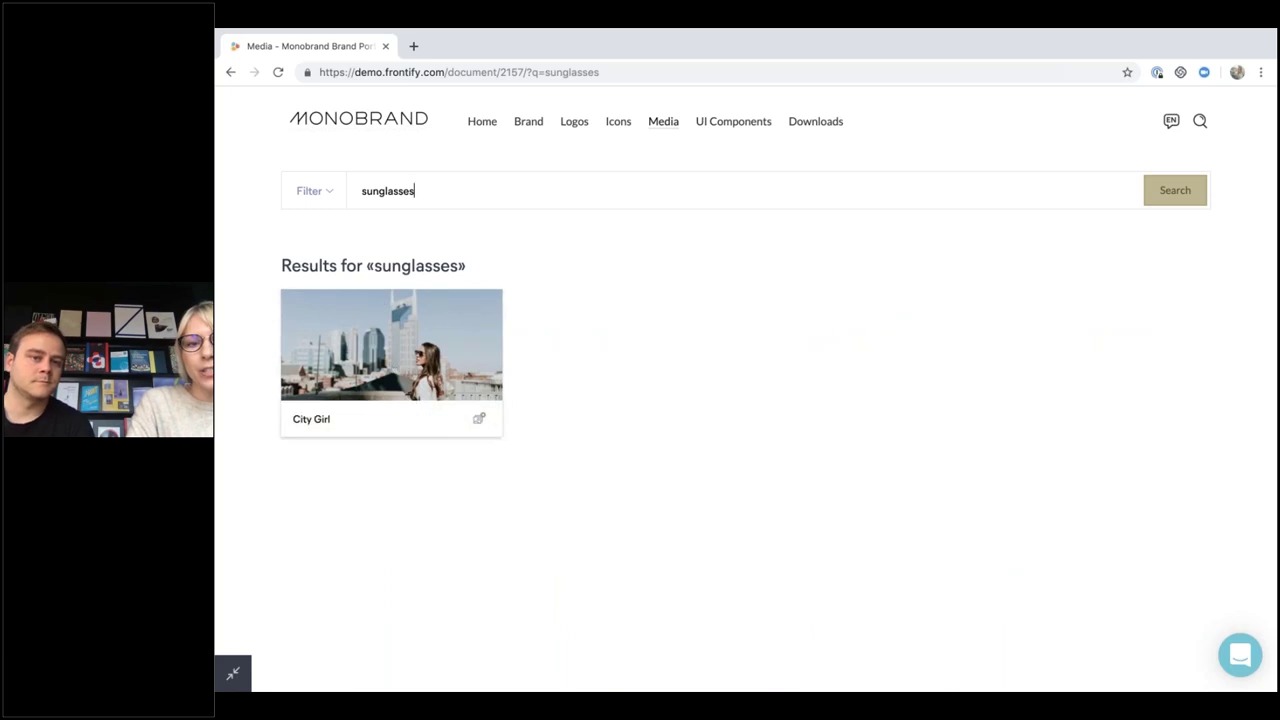
# Open the City Girl image, examine its basic details, download options and metadata, and go back to the media library
pyautogui.click(397, 368)
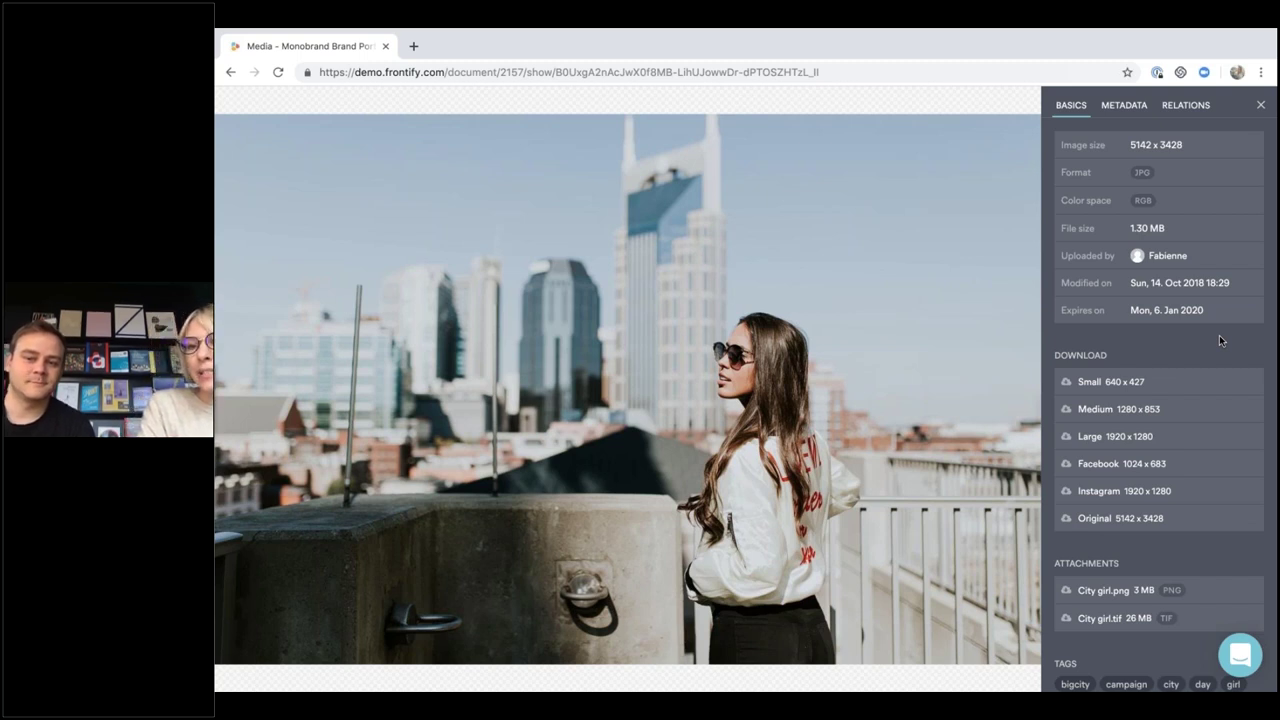
pyautogui.moveTo(1097, 398)
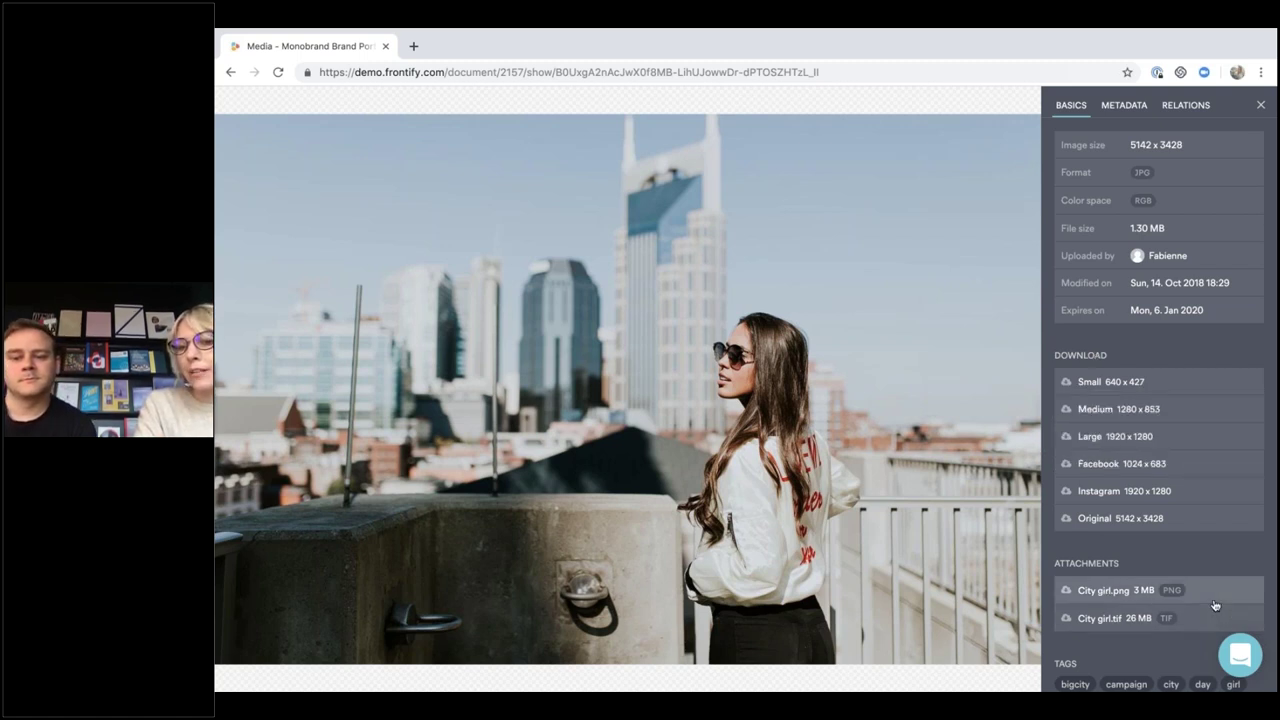
pyautogui.click(1123, 111)
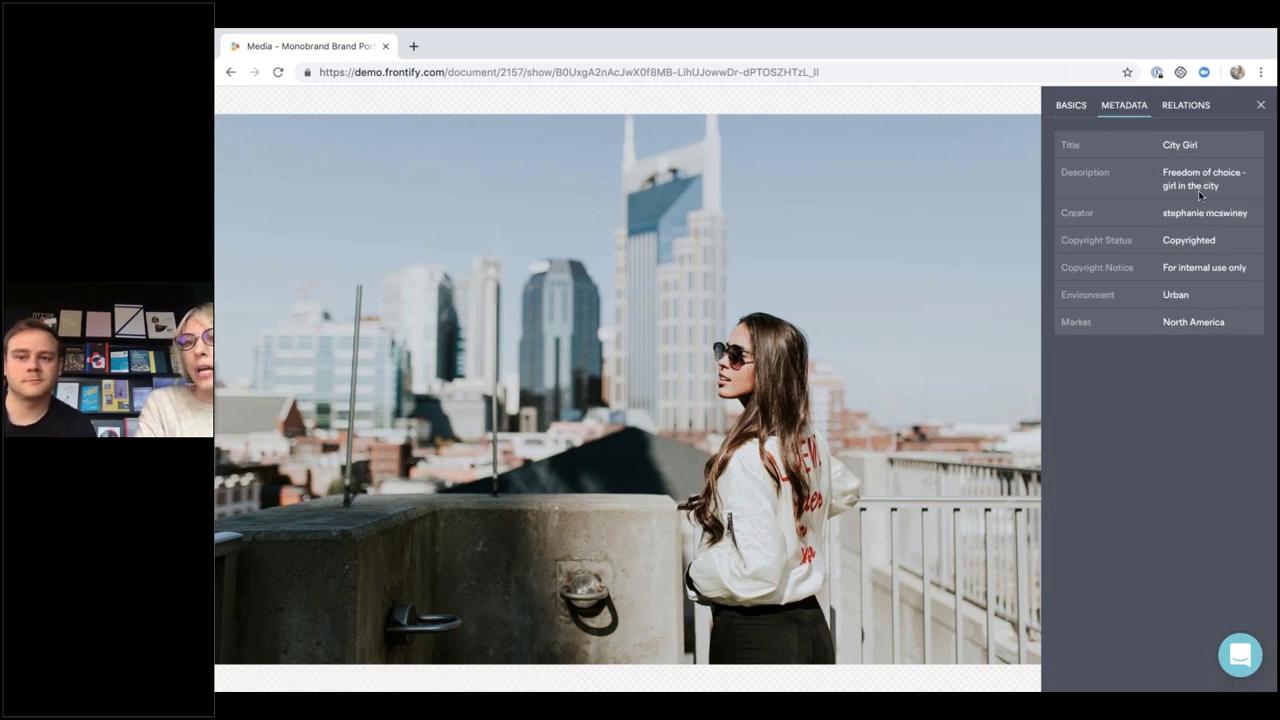
pyautogui.moveTo(354, 28)
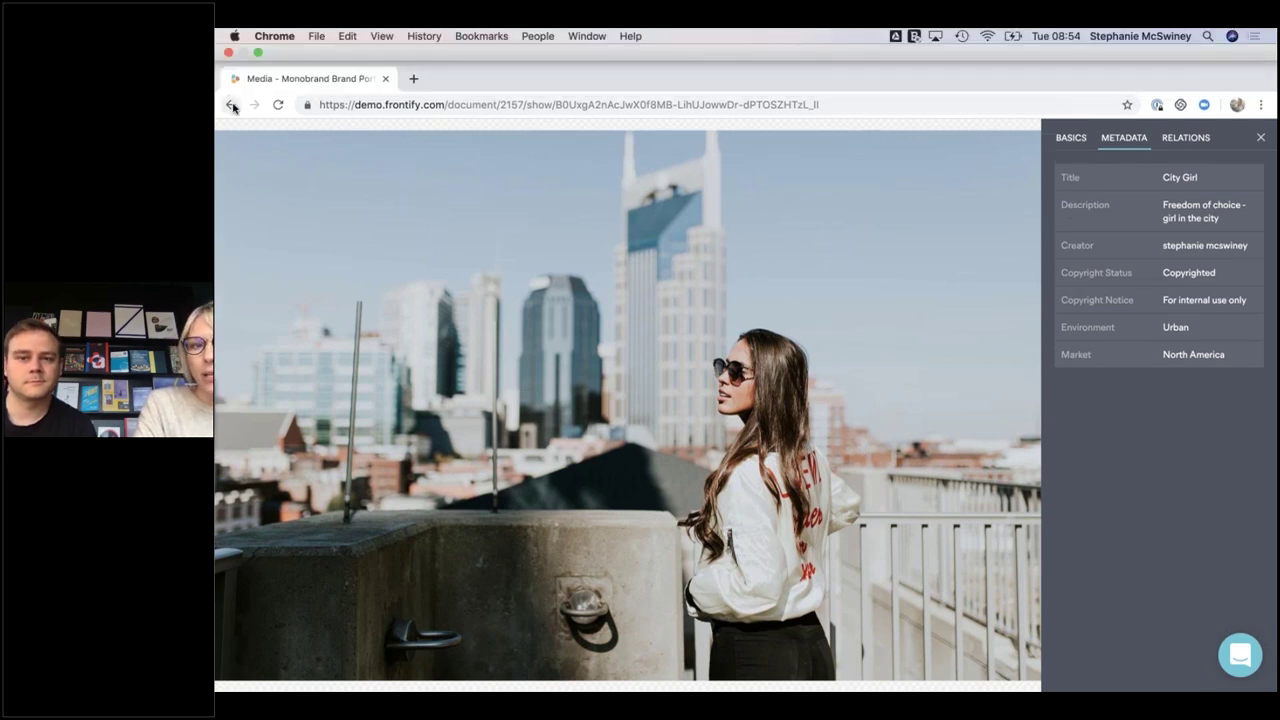
pyautogui.click(232, 105)
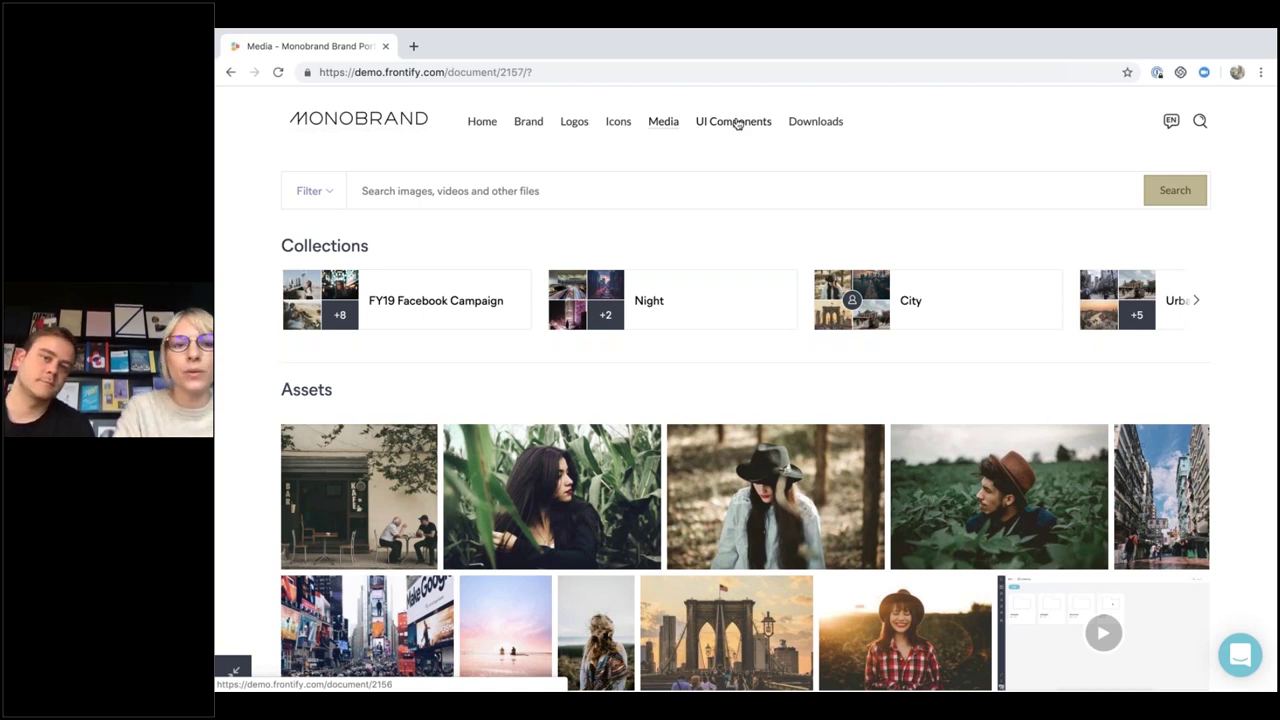
# Put the Media page in edit mode, inspect its title and target group settings, and return to view mode
pyautogui.click(222, 673)
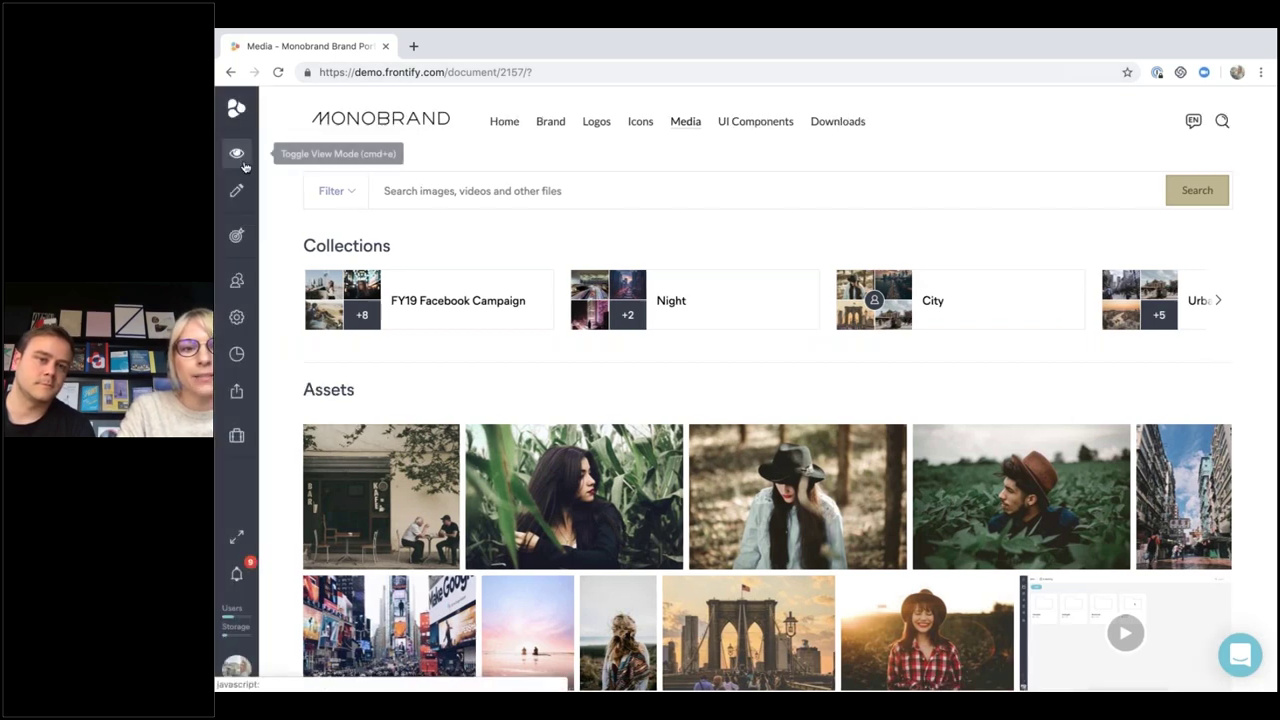
pyautogui.click(236, 190)
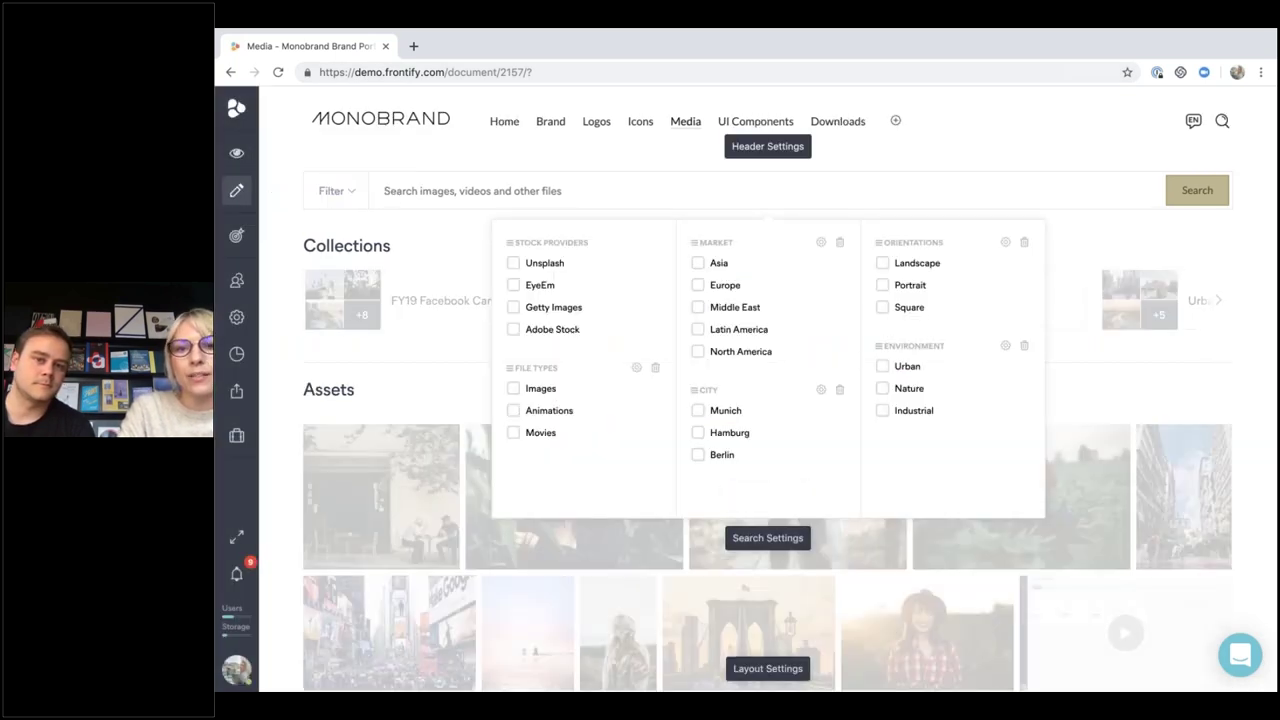
pyautogui.click(707, 124)
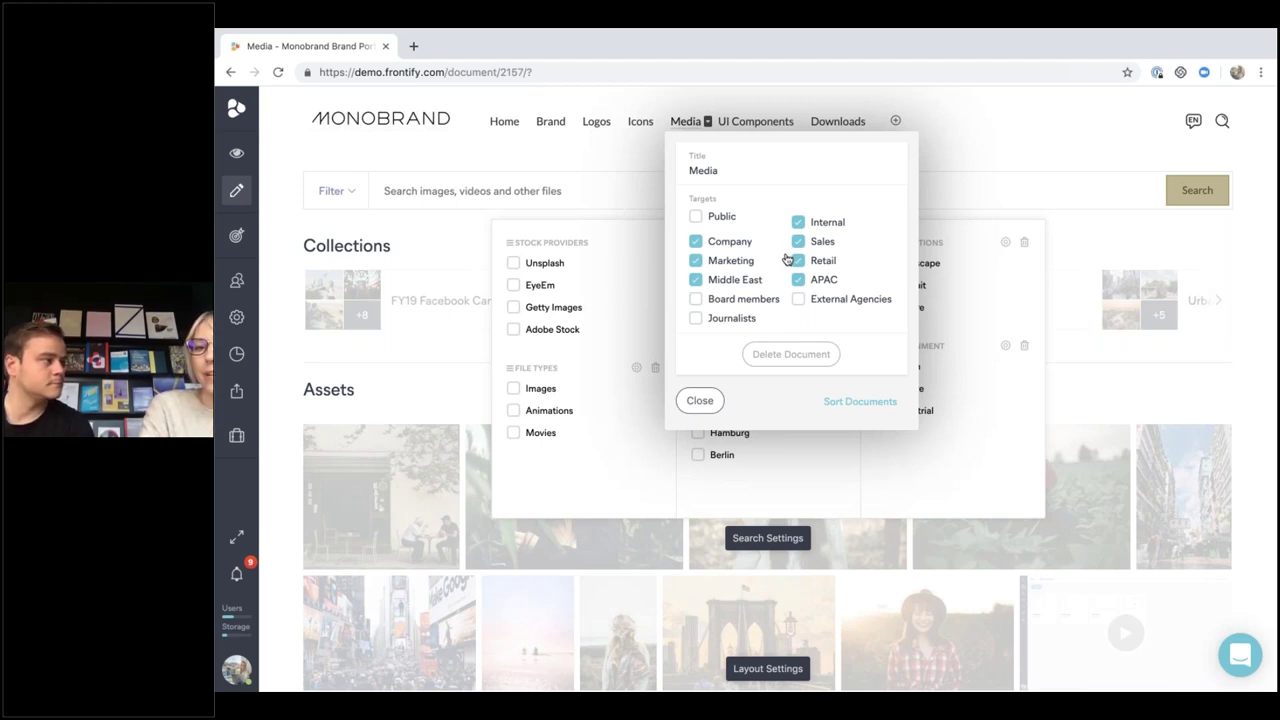
pyautogui.click(697, 404)
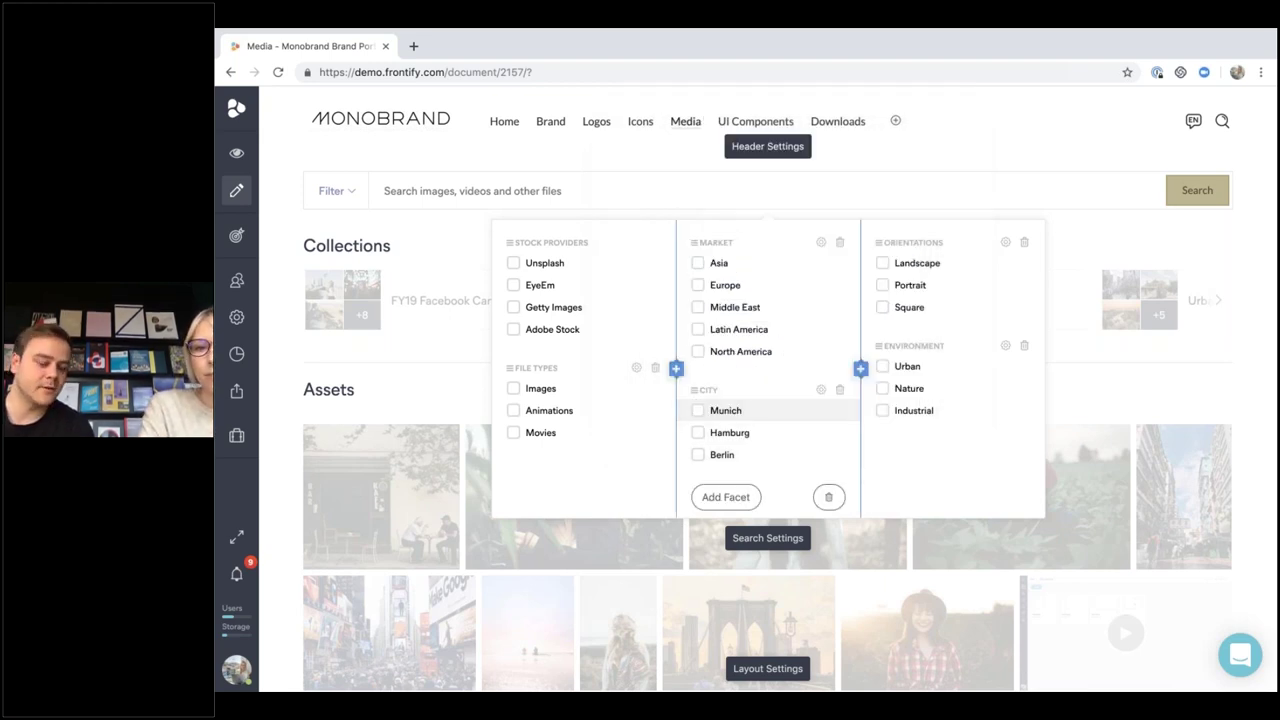
pyautogui.click(236, 154)
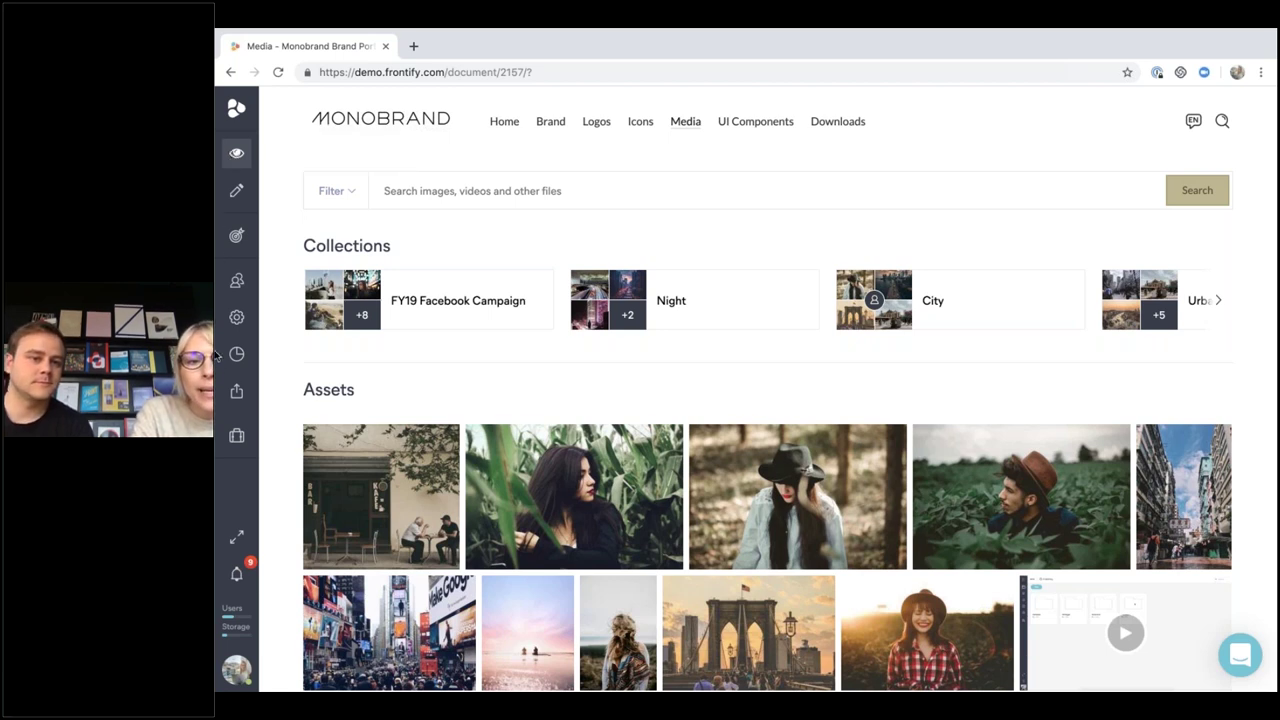
# Leave the portal for the brand's projects, look at its guidelines, and return to the projects overview
pyautogui.click(236, 437)
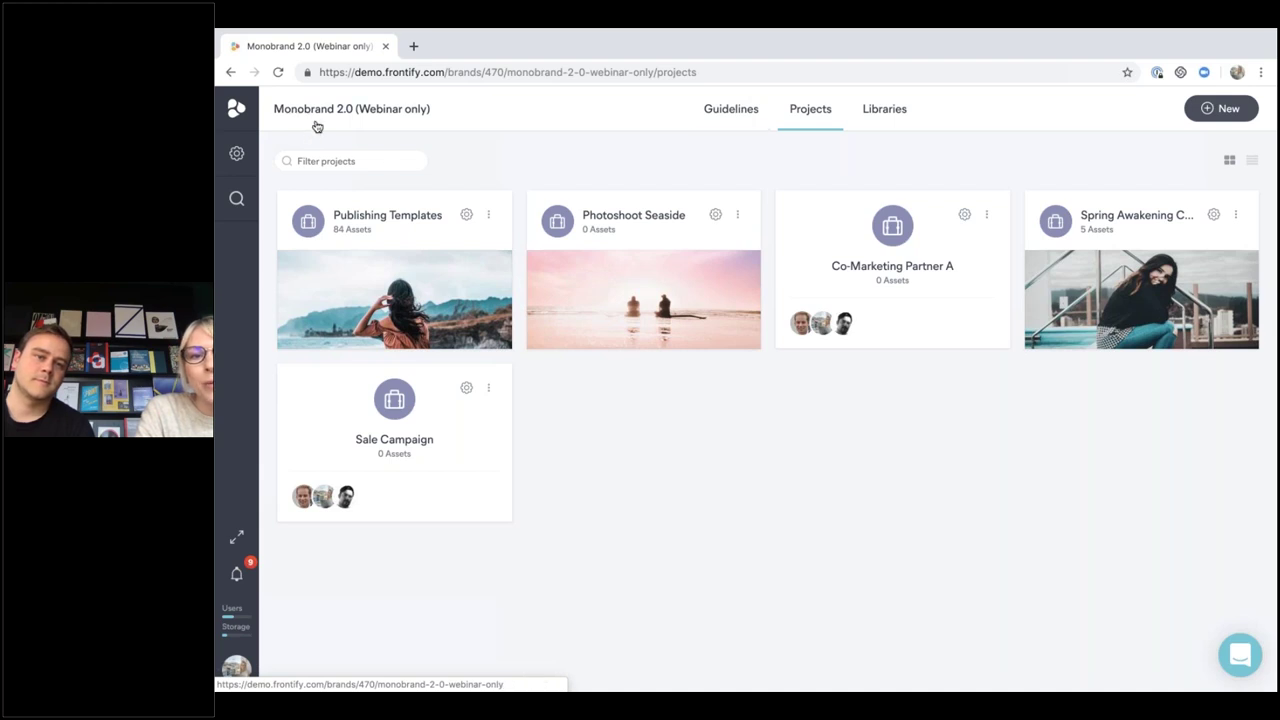
pyautogui.click(728, 112)
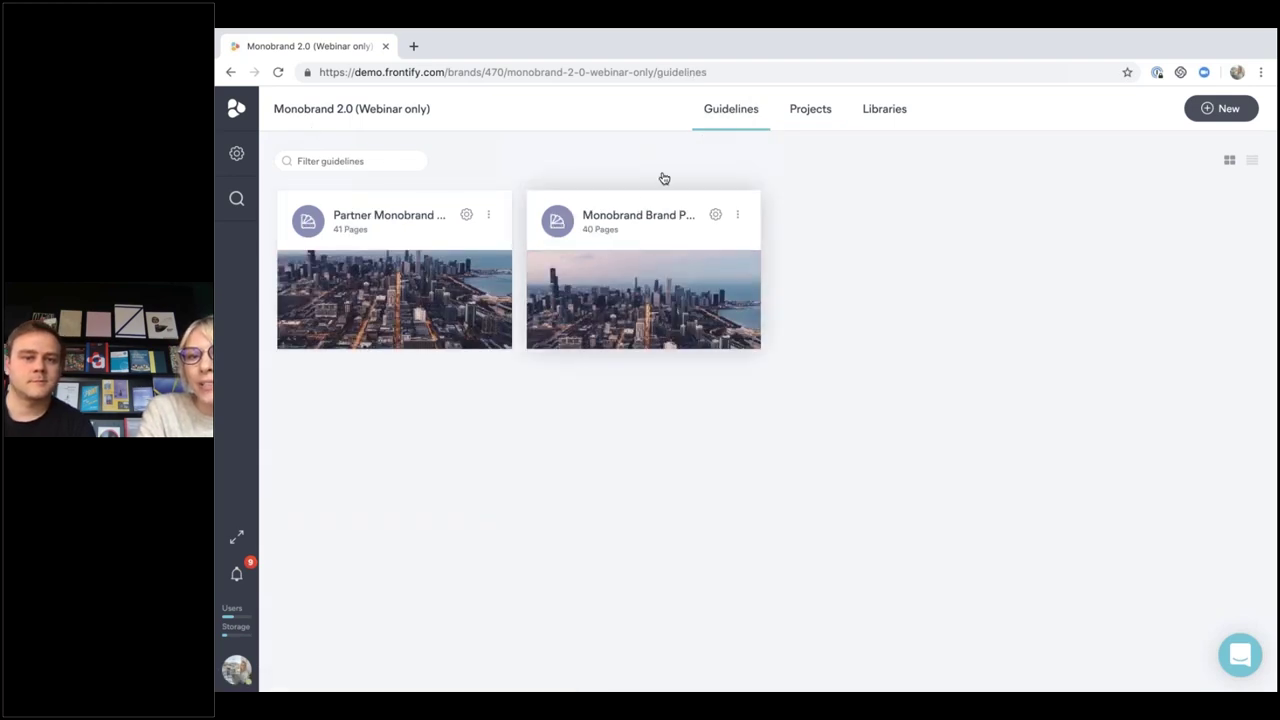
pyautogui.click(811, 110)
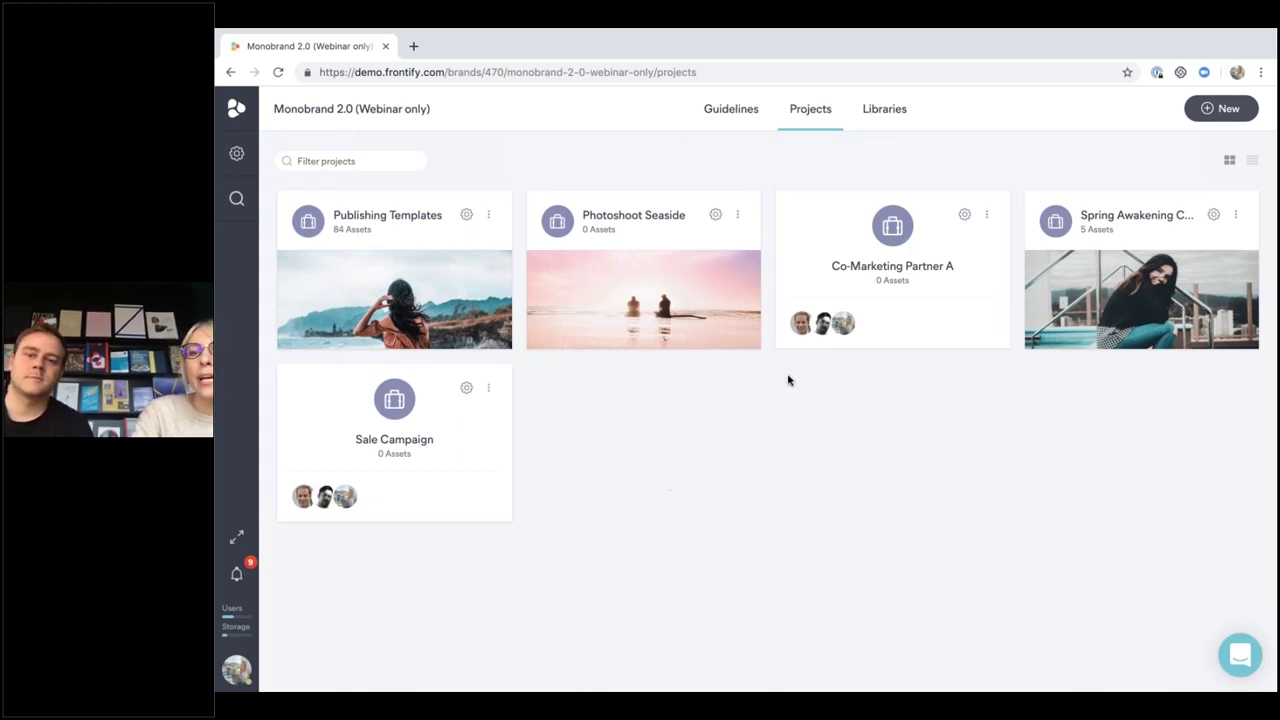
# Start setting up a new project and name it "Facebook Campaign"
pyautogui.click(1233, 113)
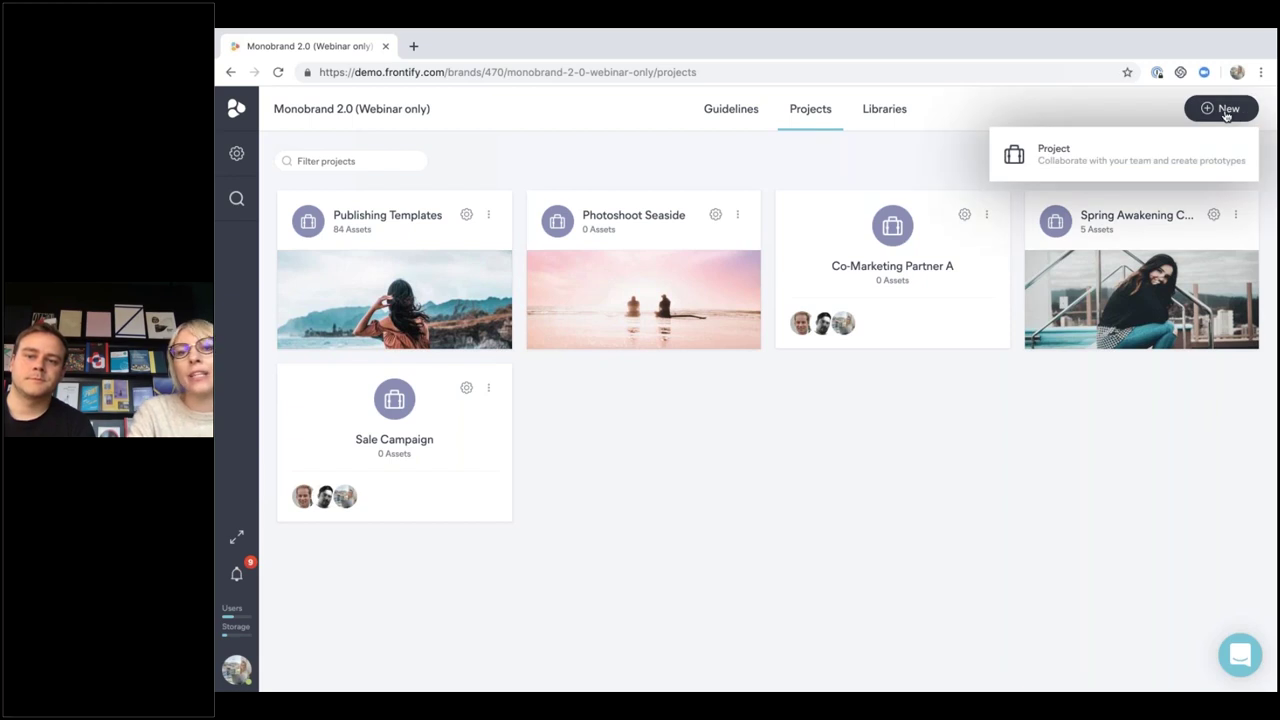
pyautogui.click(1061, 164)
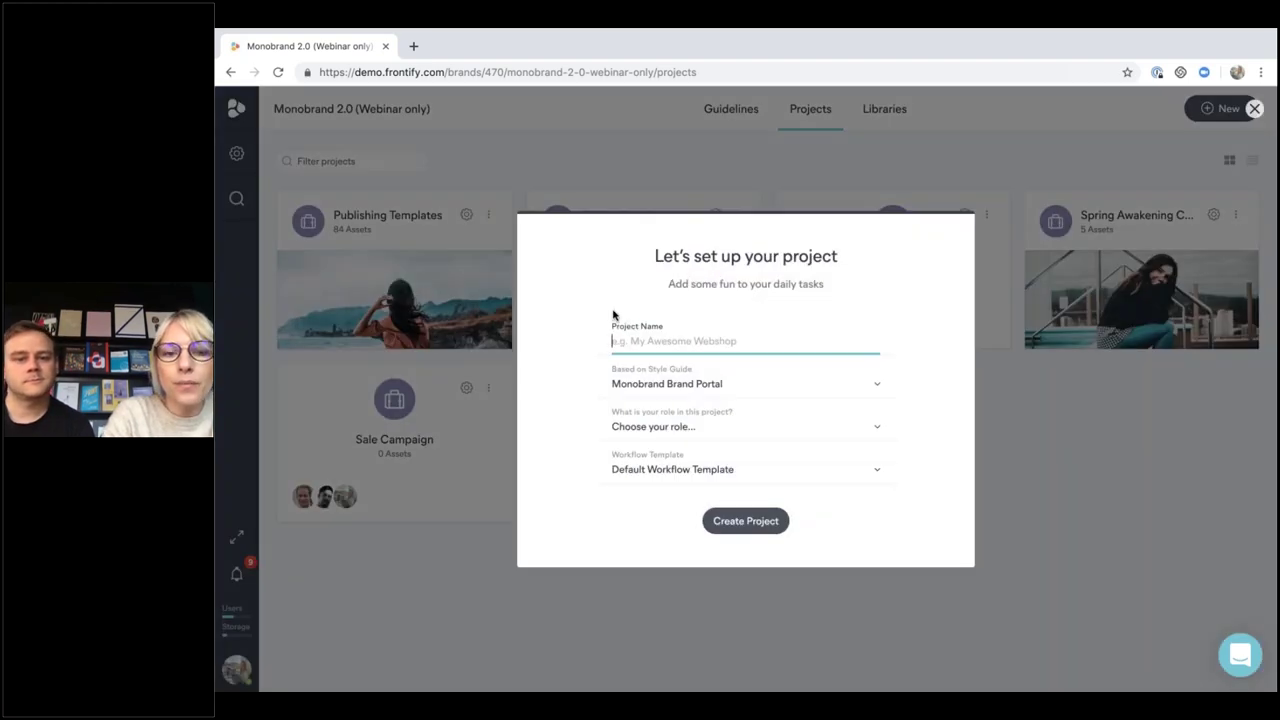
pyautogui.write('We')
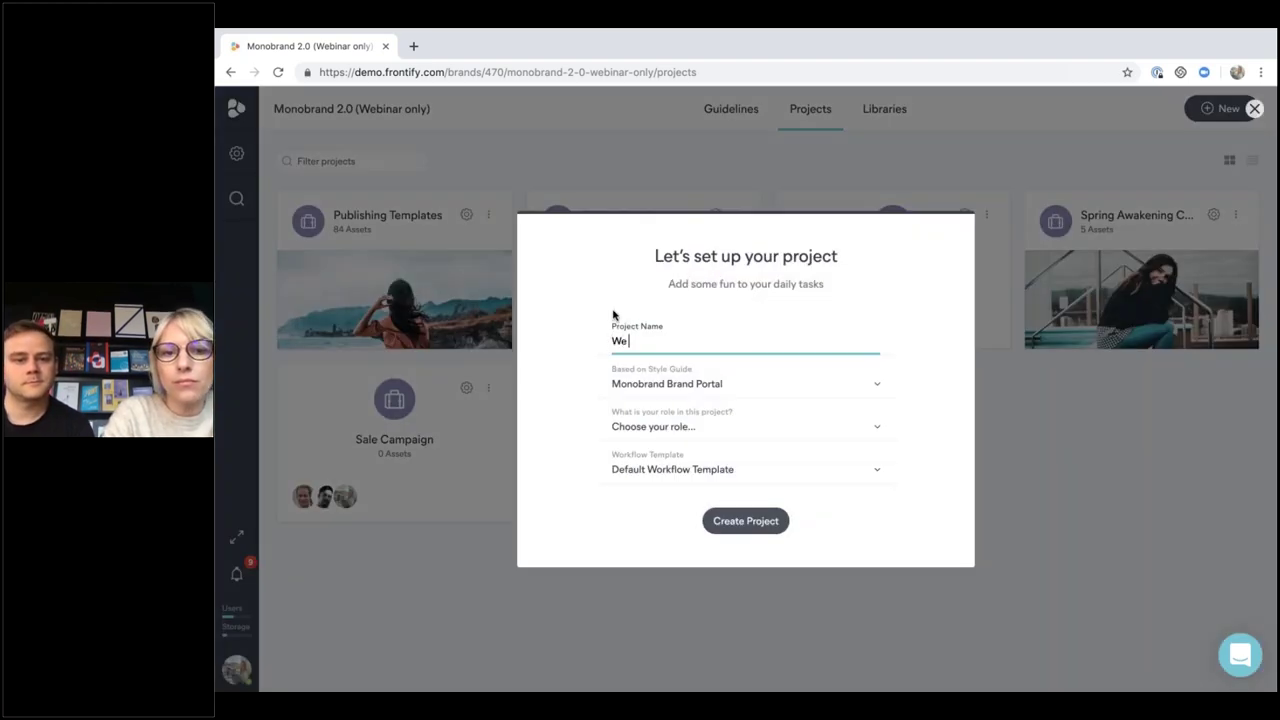
pyautogui.write('bs')
pyautogui.press('BackSpace')
pyautogui.press('BackSpace')
pyautogui.press('BackSpace')
pyautogui.press('BackSpace')
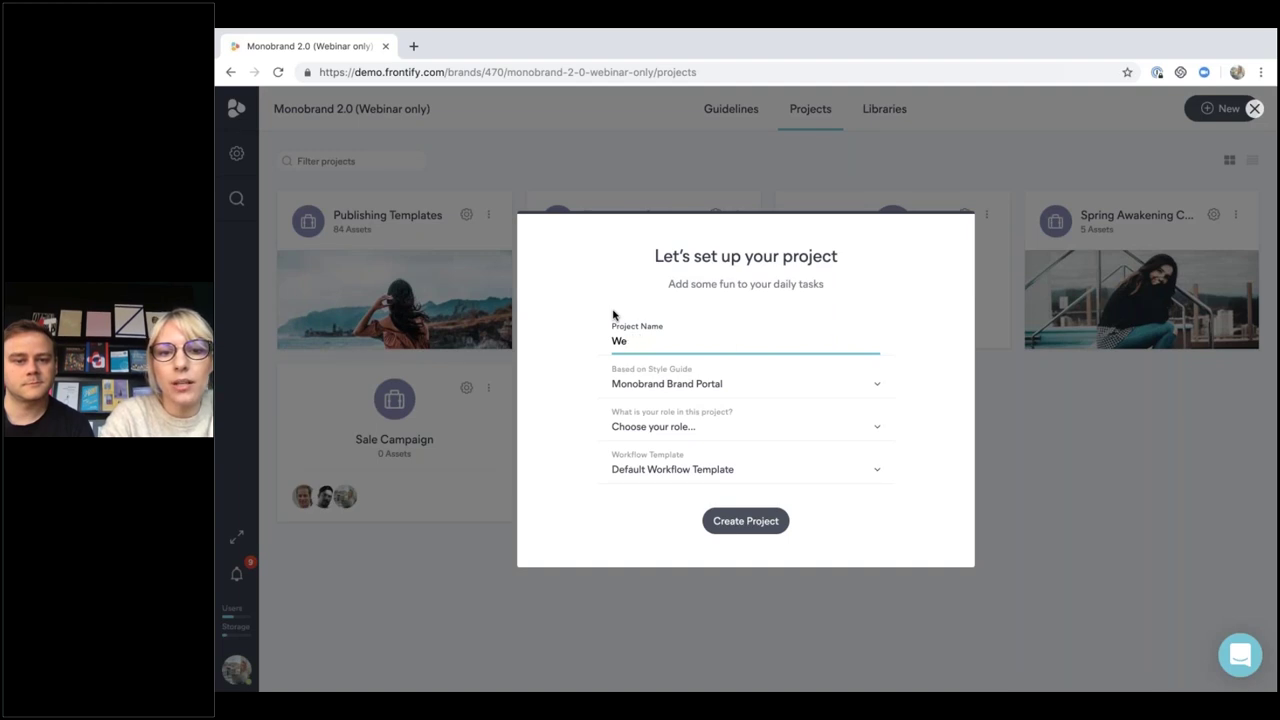
pyautogui.write('Faceb')
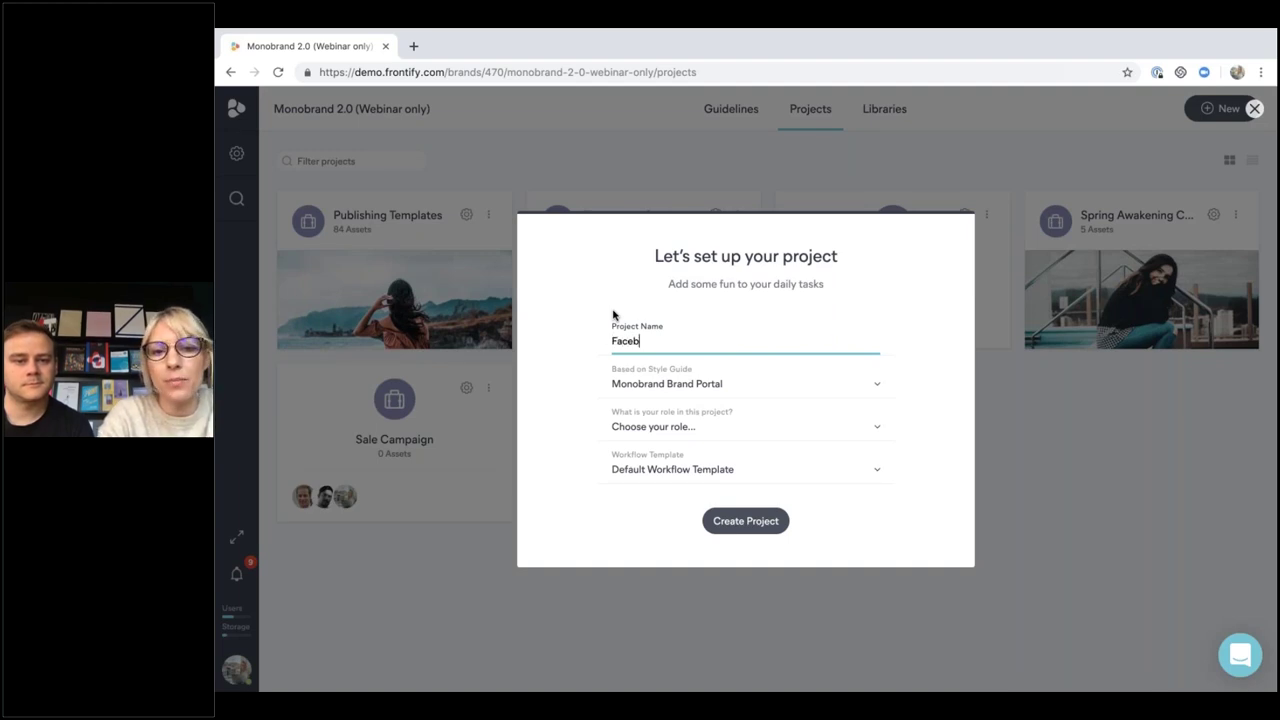
pyautogui.write('ook Camo')
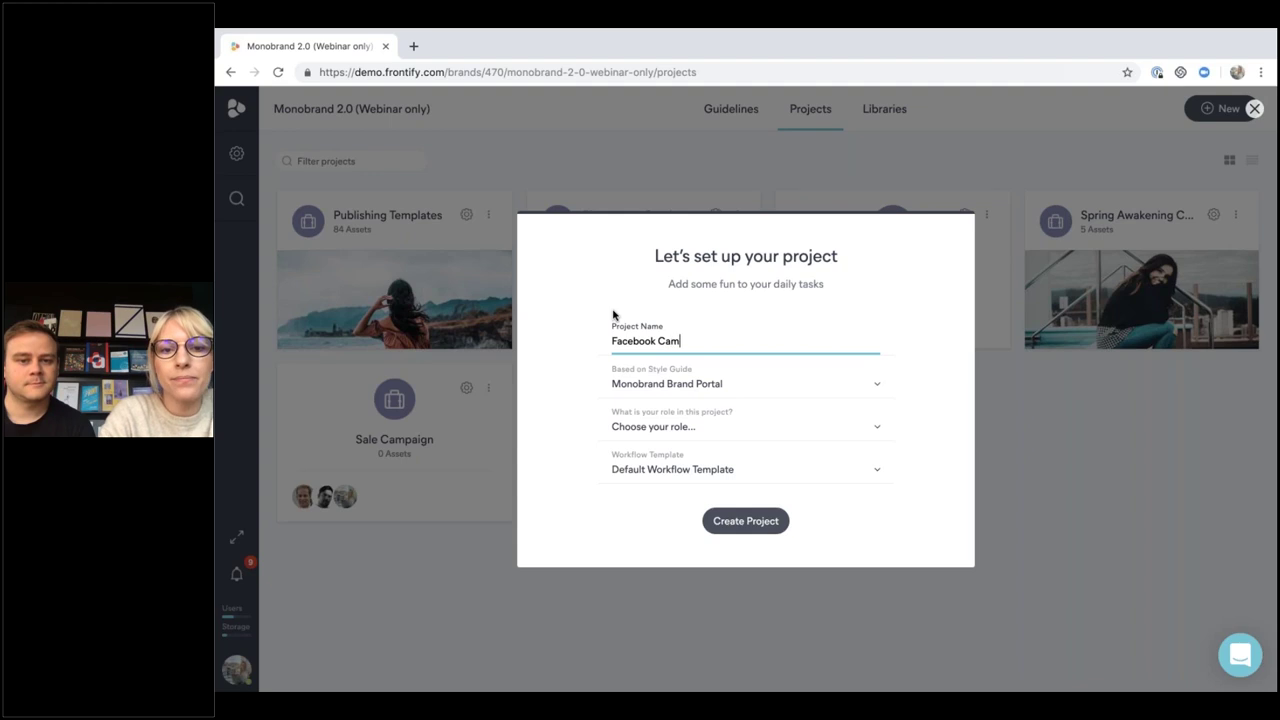
pyautogui.press('BackSpace')
pyautogui.write('paign')
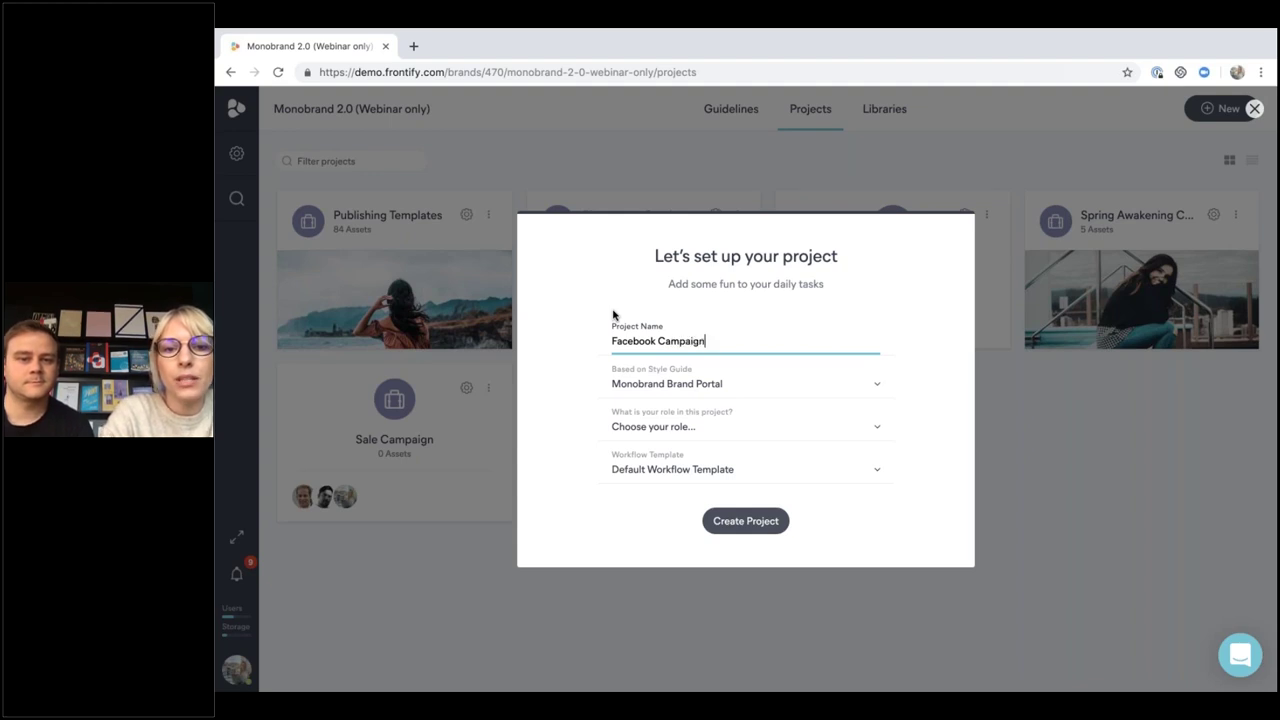
# Base the project on the Monobrand Brand Portal style guide, choose the Project Manager role, and create it with the default workflow template
pyautogui.click(683, 390)
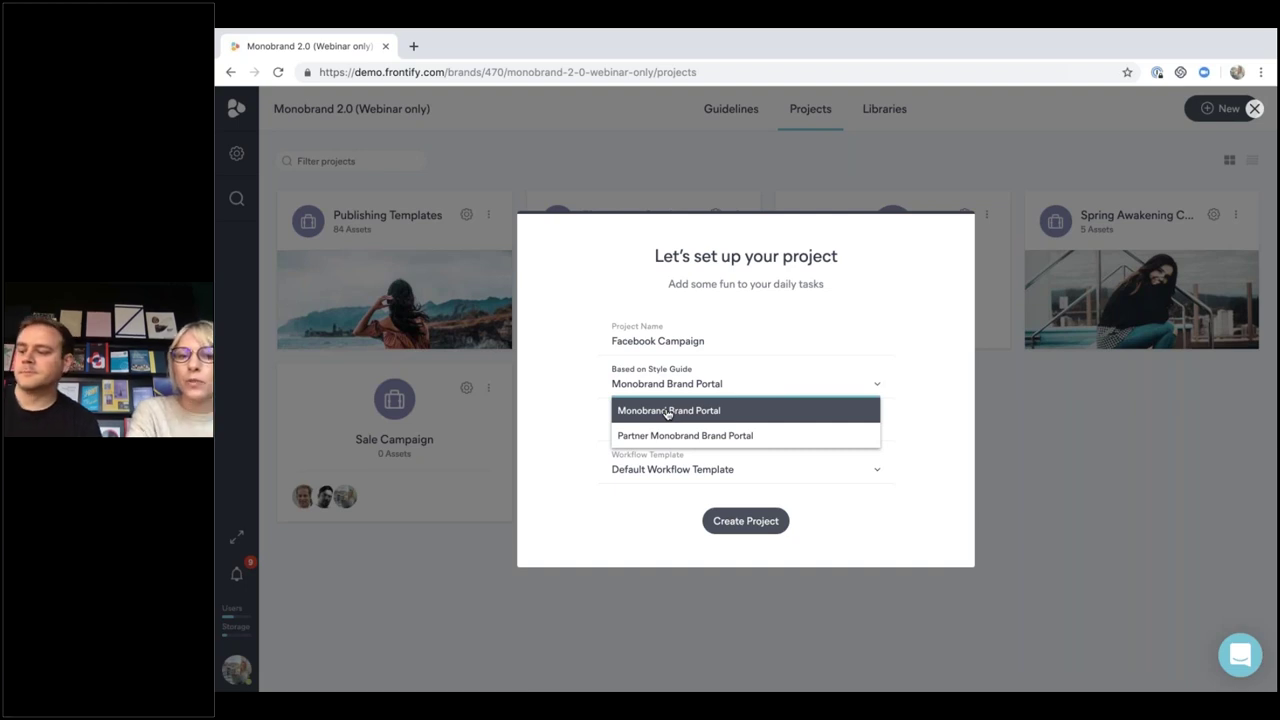
pyautogui.click(667, 412)
pyautogui.click(669, 433)
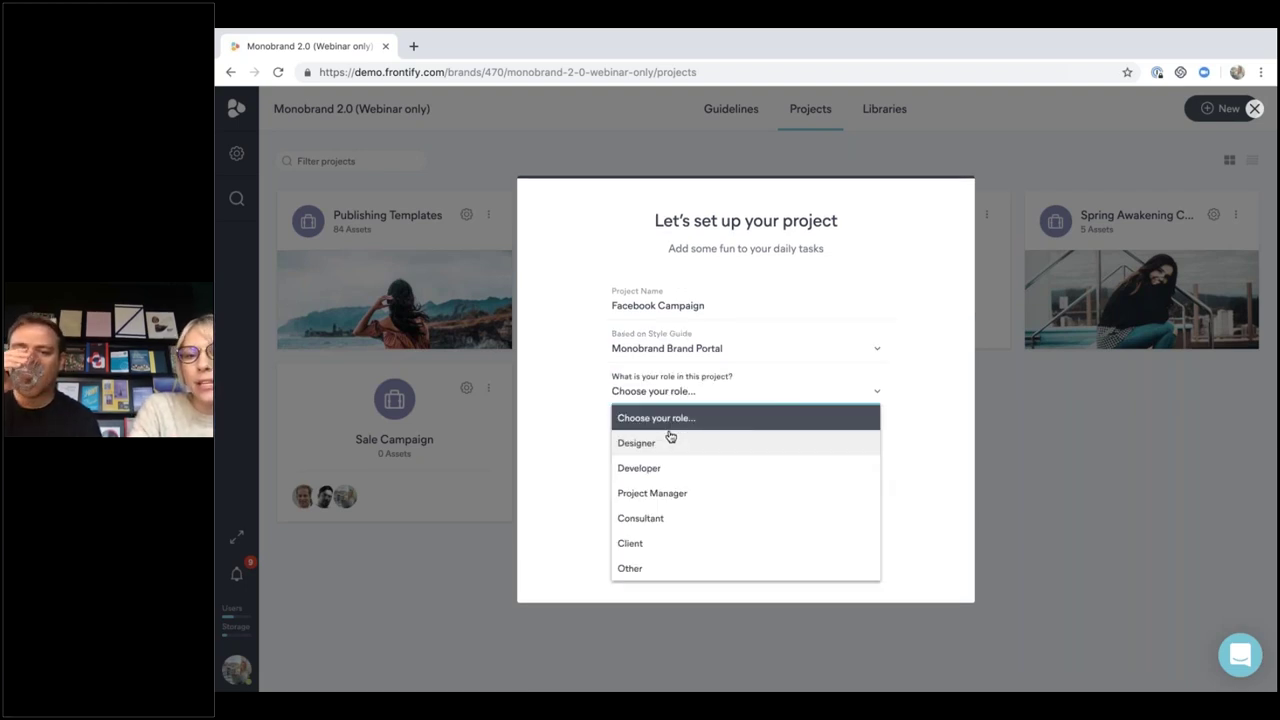
pyautogui.click(657, 495)
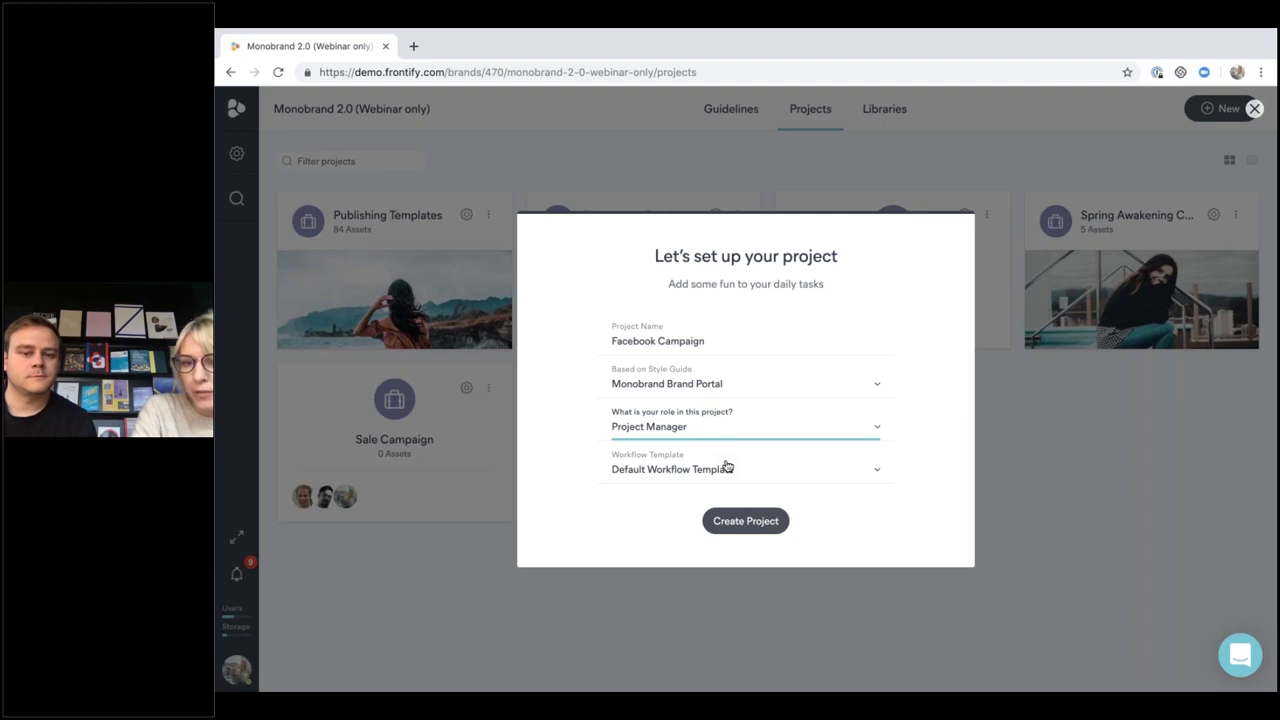
pyautogui.click(765, 522)
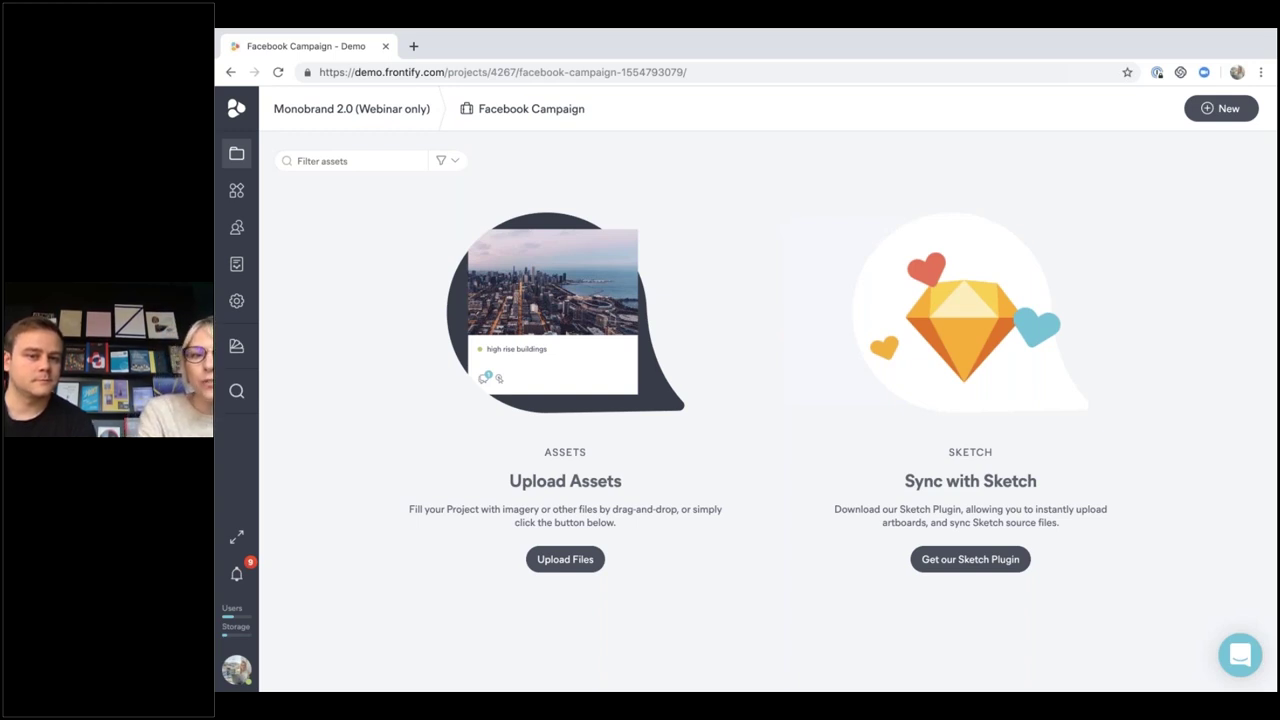
# Invite a colleague to the project team by e-mail with the Editor role, checking the temporary access options before sending the invitation
pyautogui.click(249, 233)
pyautogui.click(327, 254)
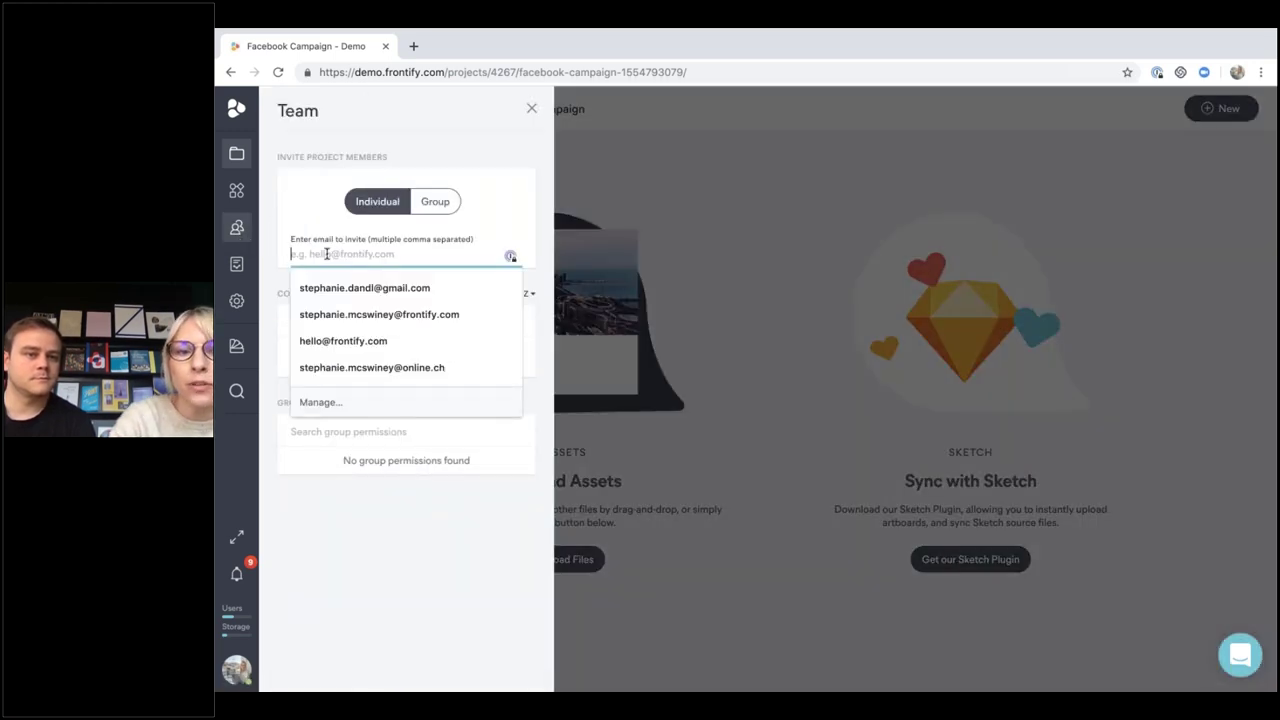
pyautogui.write('mar')
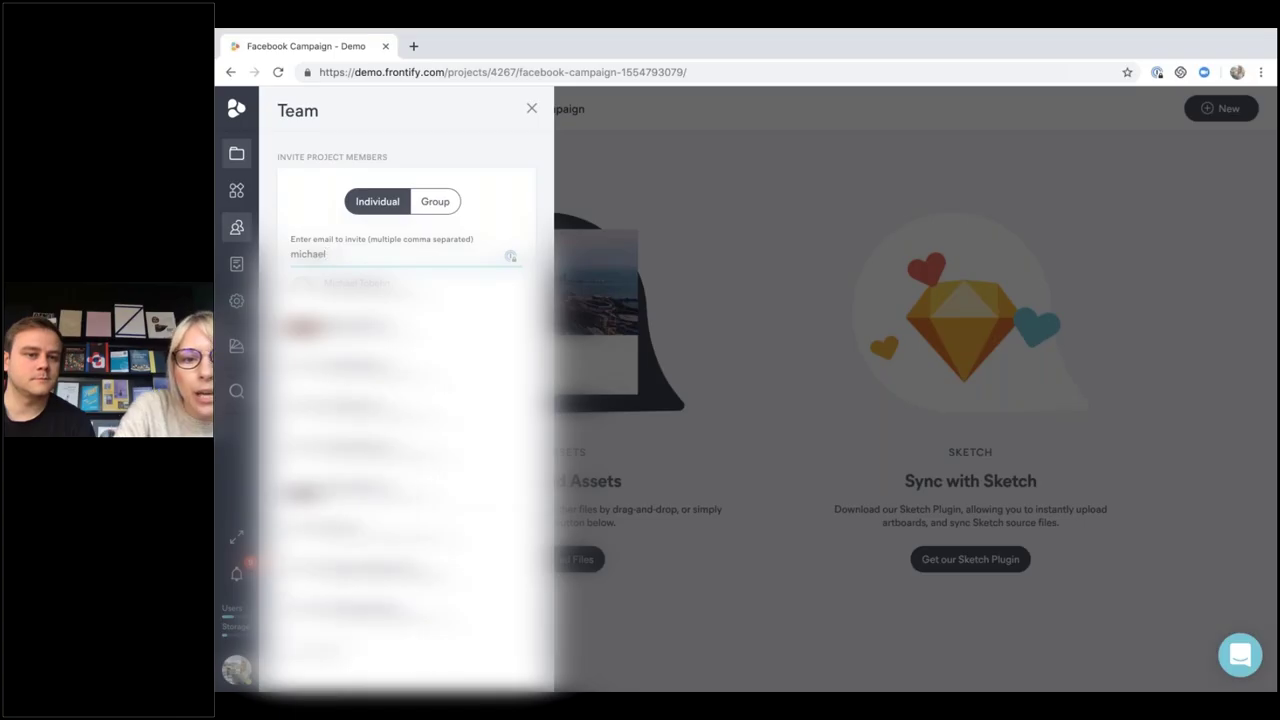
pyautogui.press('Return')
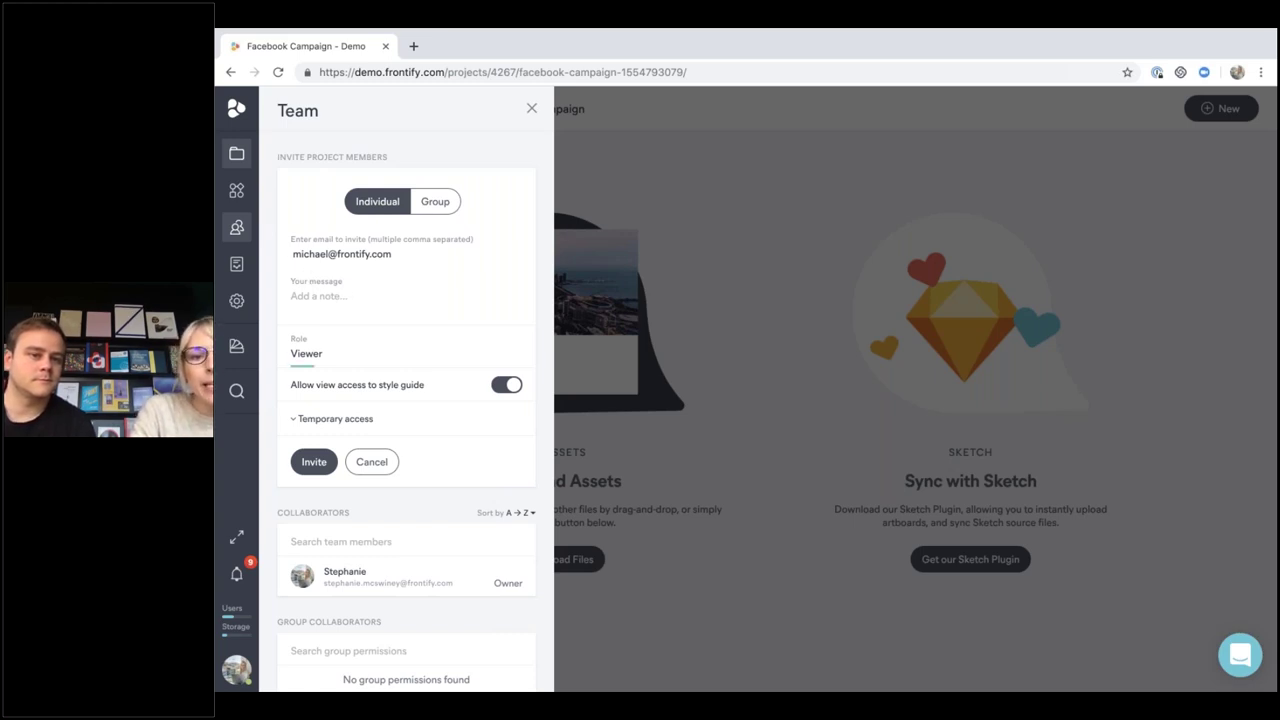
pyautogui.click(306, 353)
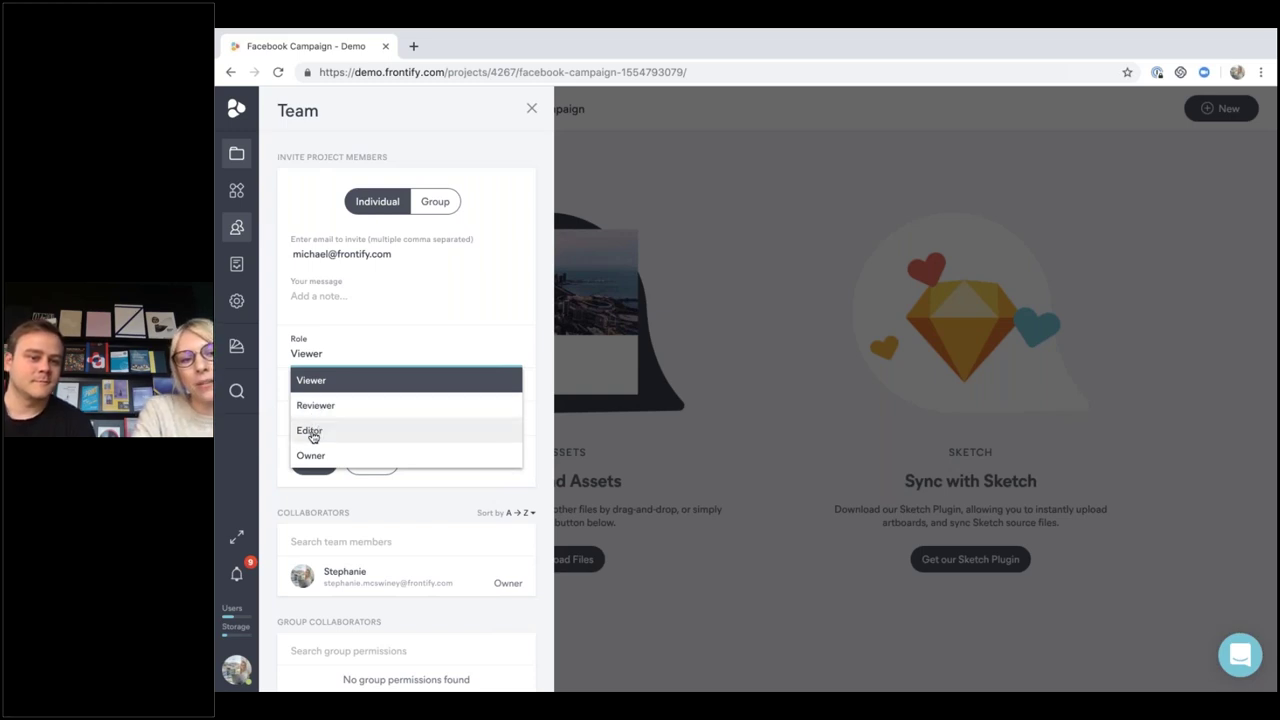
pyautogui.click(310, 432)
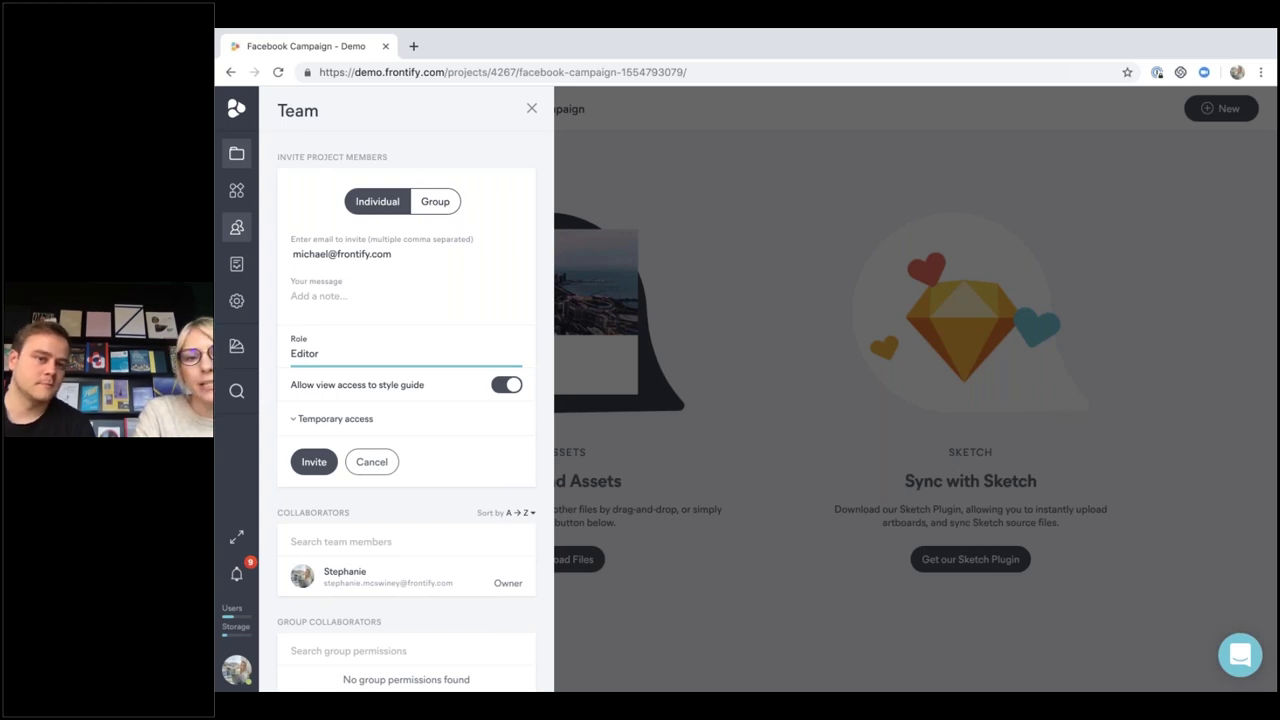
pyautogui.click(330, 418)
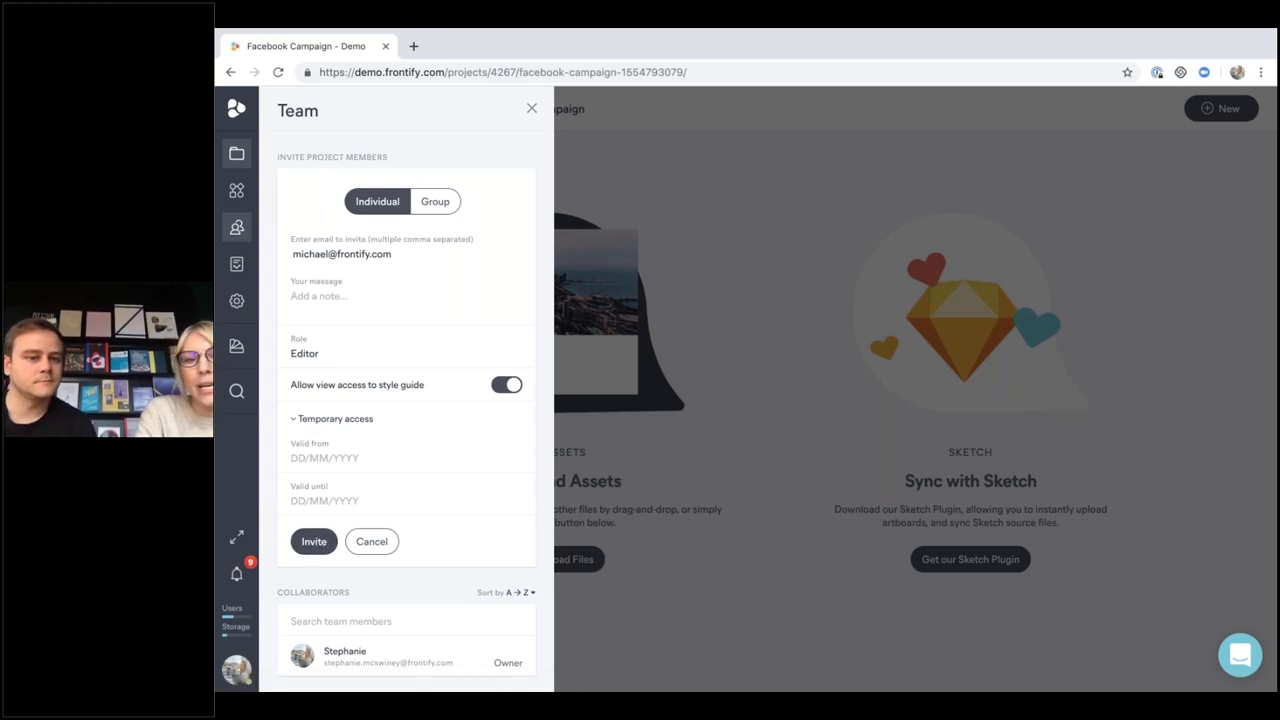
pyautogui.click(308, 543)
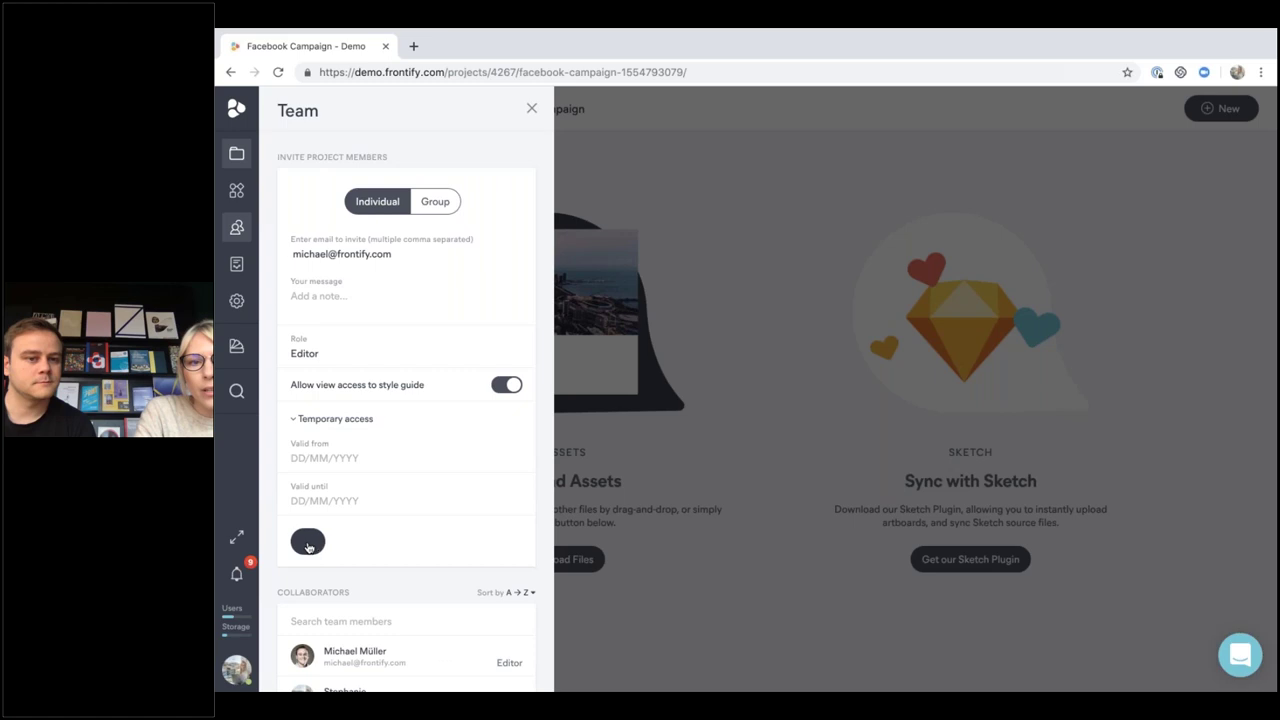
# Examine the group invitation options for the project team and the project's personal e-mail notification settings
pyautogui.click(435, 203)
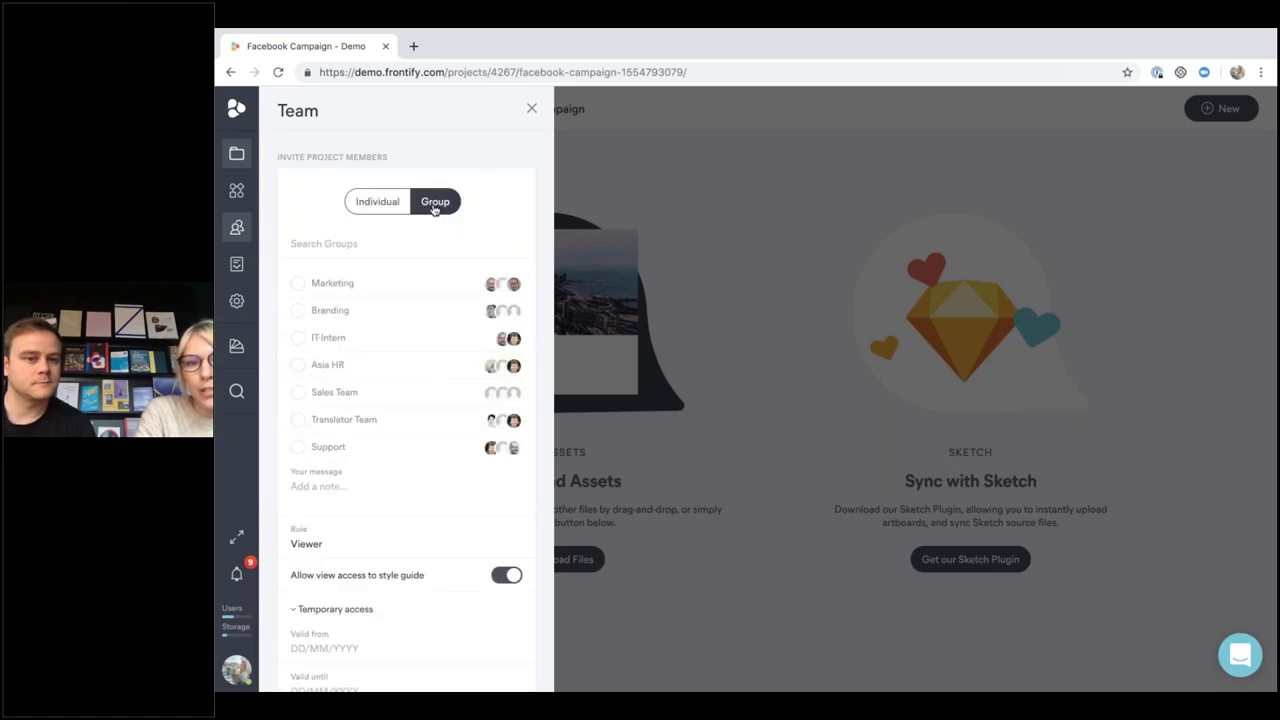
pyautogui.click(532, 111)
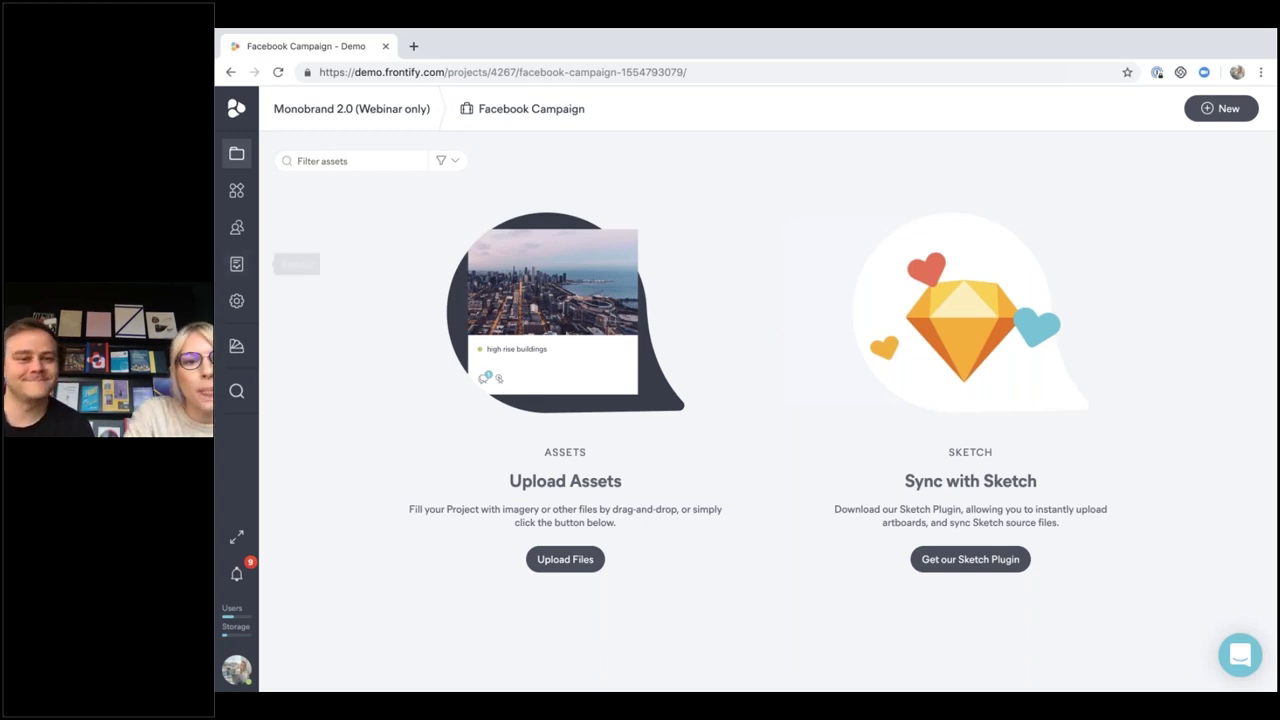
pyautogui.click(231, 311)
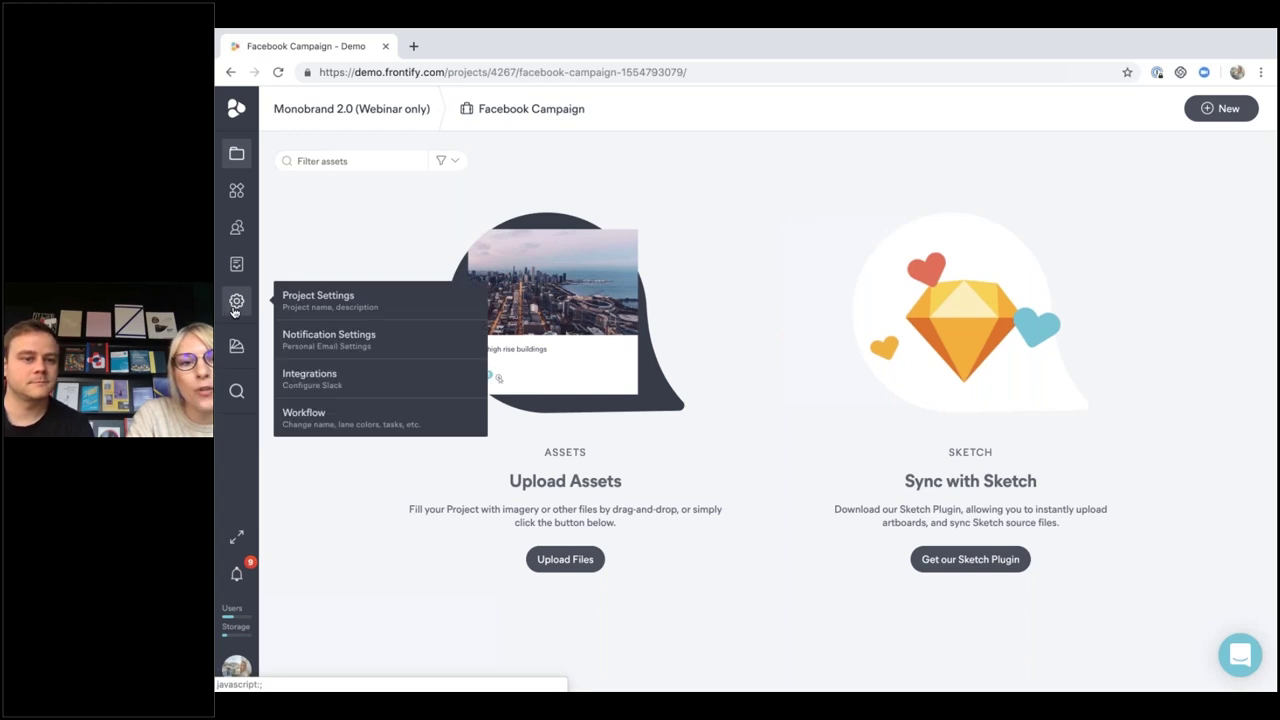
pyautogui.click(331, 345)
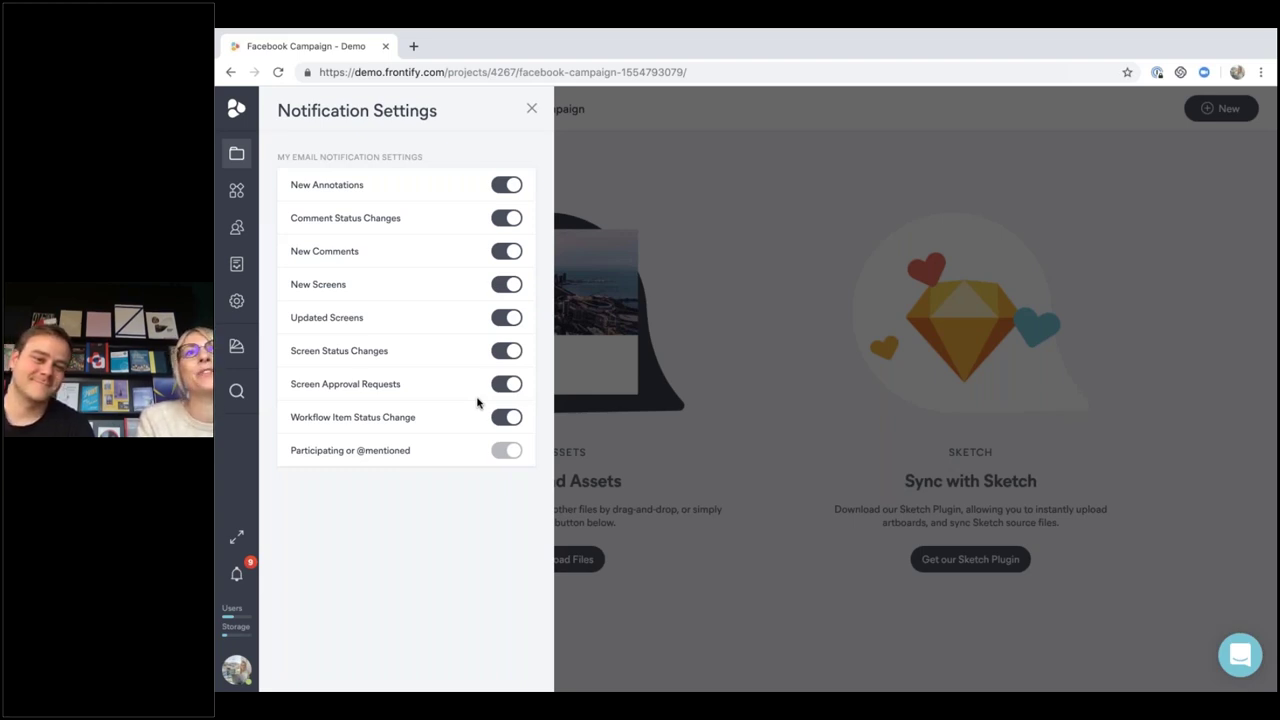
pyautogui.click(531, 111)
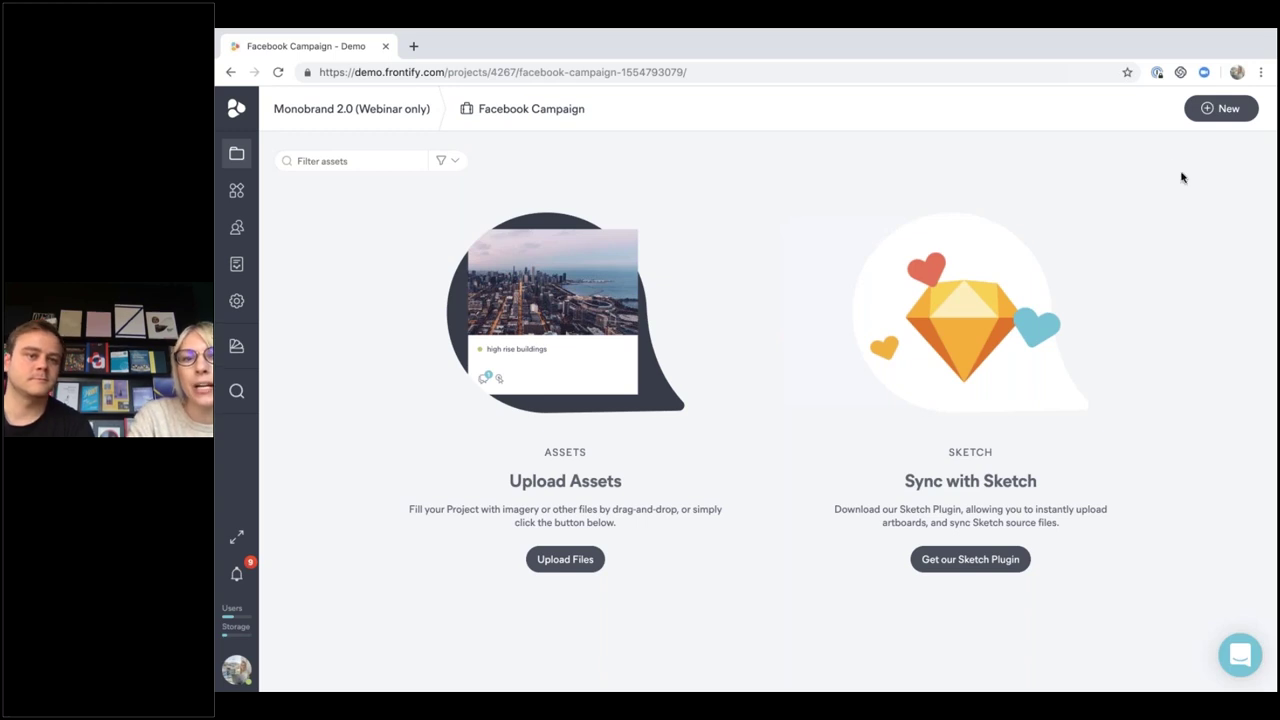
# Upload Briefing.pdf to the Facebook Campaign project
pyautogui.click(1210, 113)
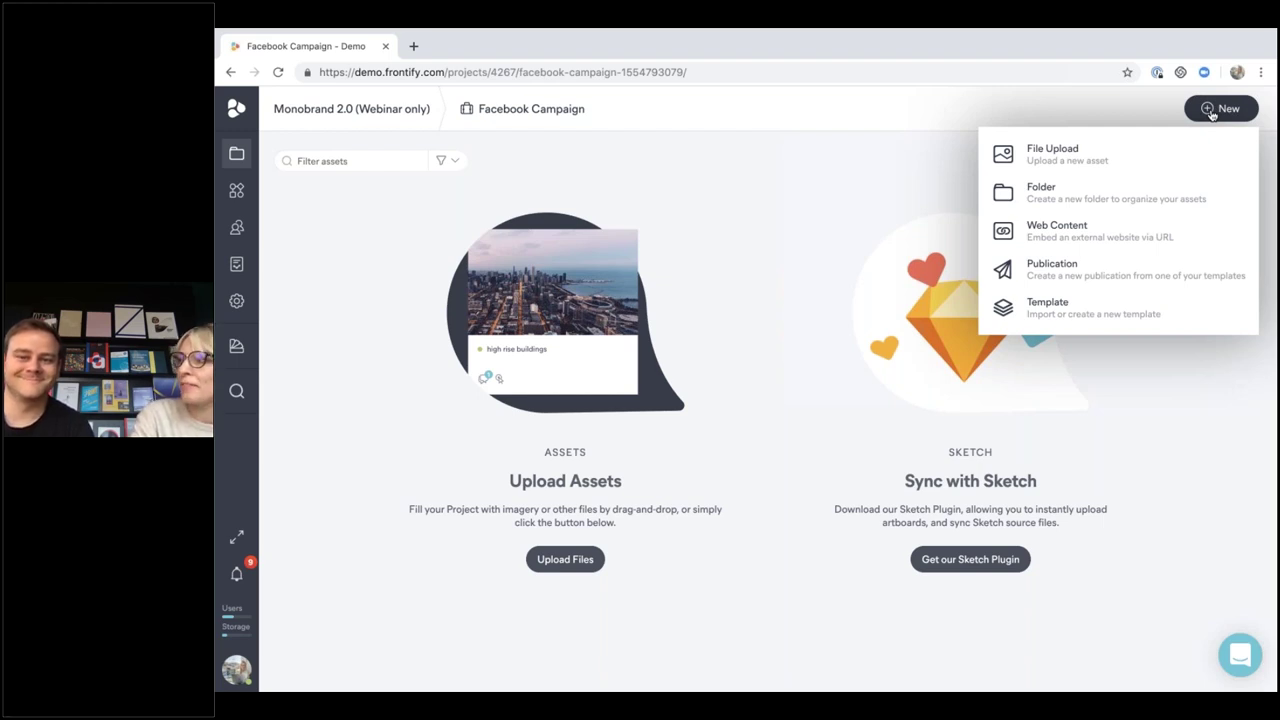
pyautogui.click(1059, 161)
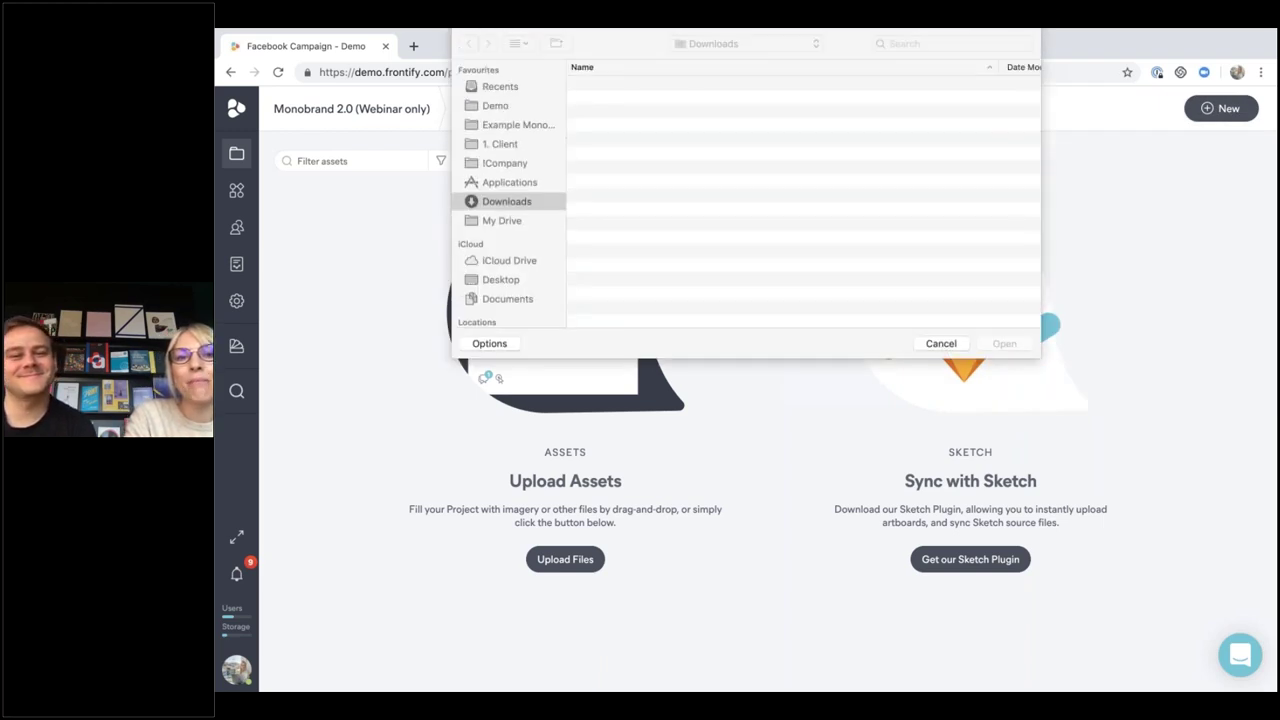
pyautogui.click(531, 124)
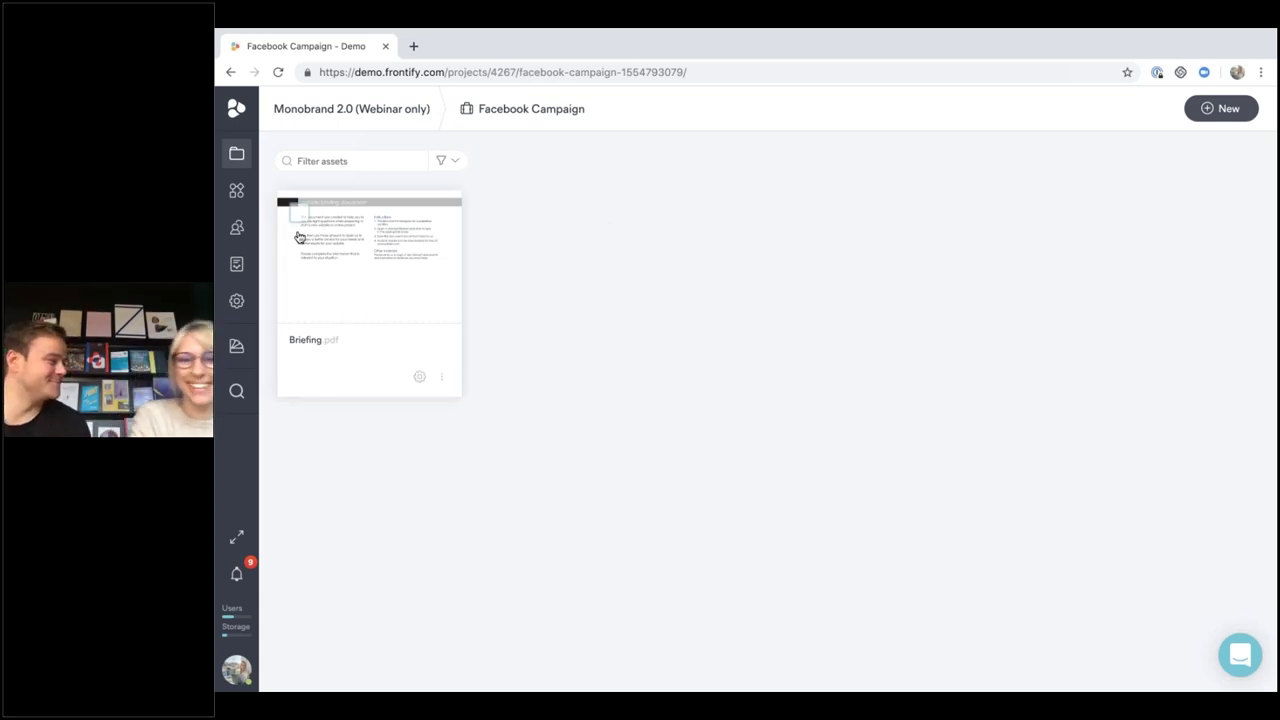
# Open the Briefing PDF and go to its third page
pyautogui.click(380, 272)
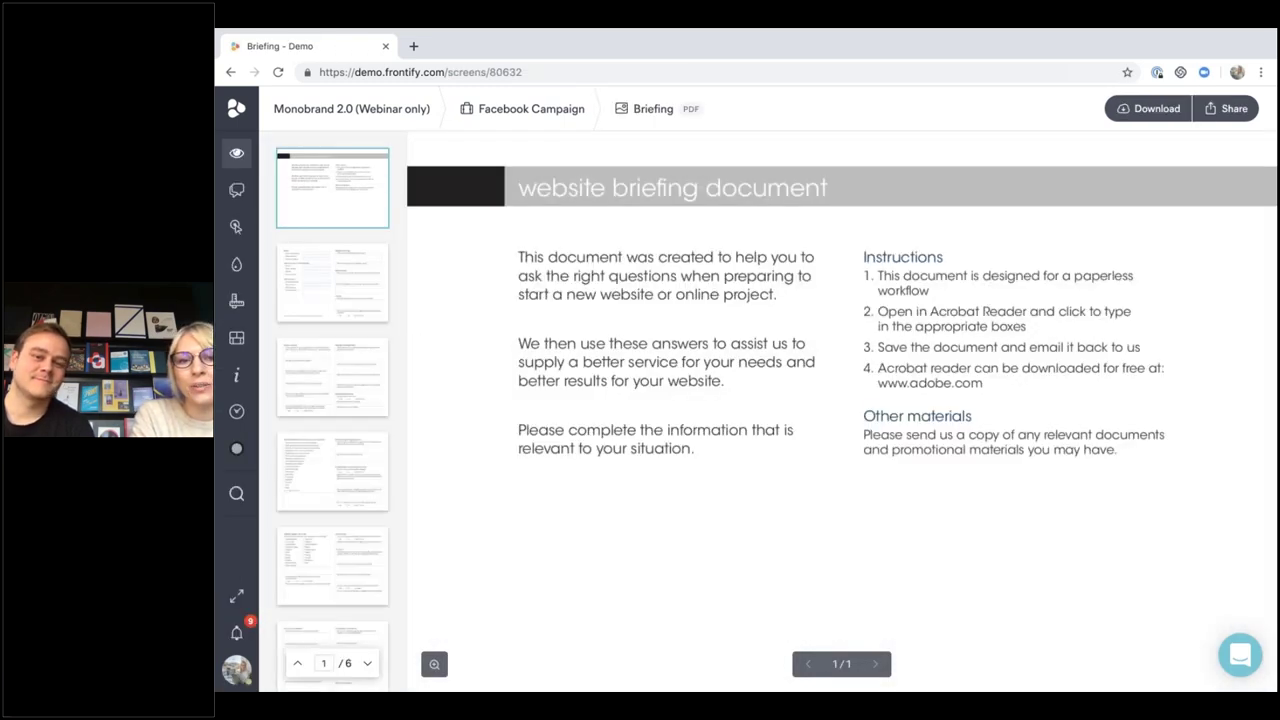
pyautogui.click(331, 287)
pyautogui.click(318, 347)
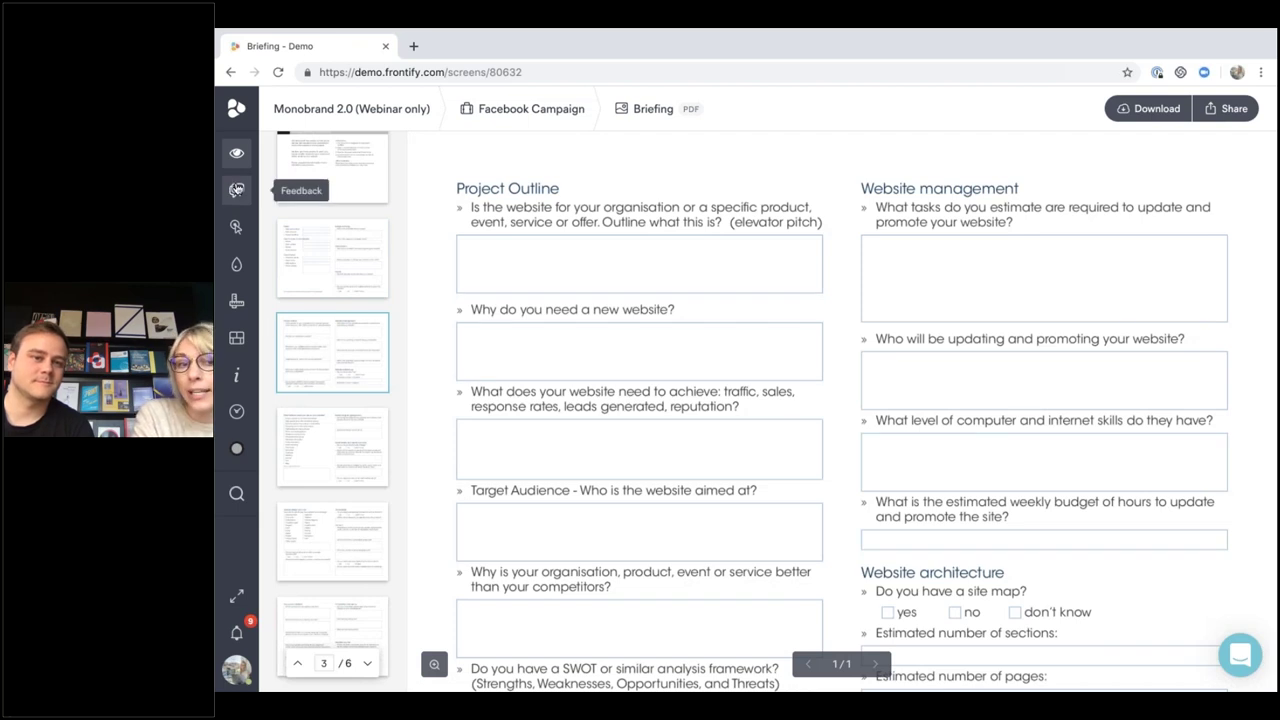
# Mark an area for feedback in the first Website management answer box, and return to the Facebook Campaign project without creating a comment
pyautogui.click(236, 190)
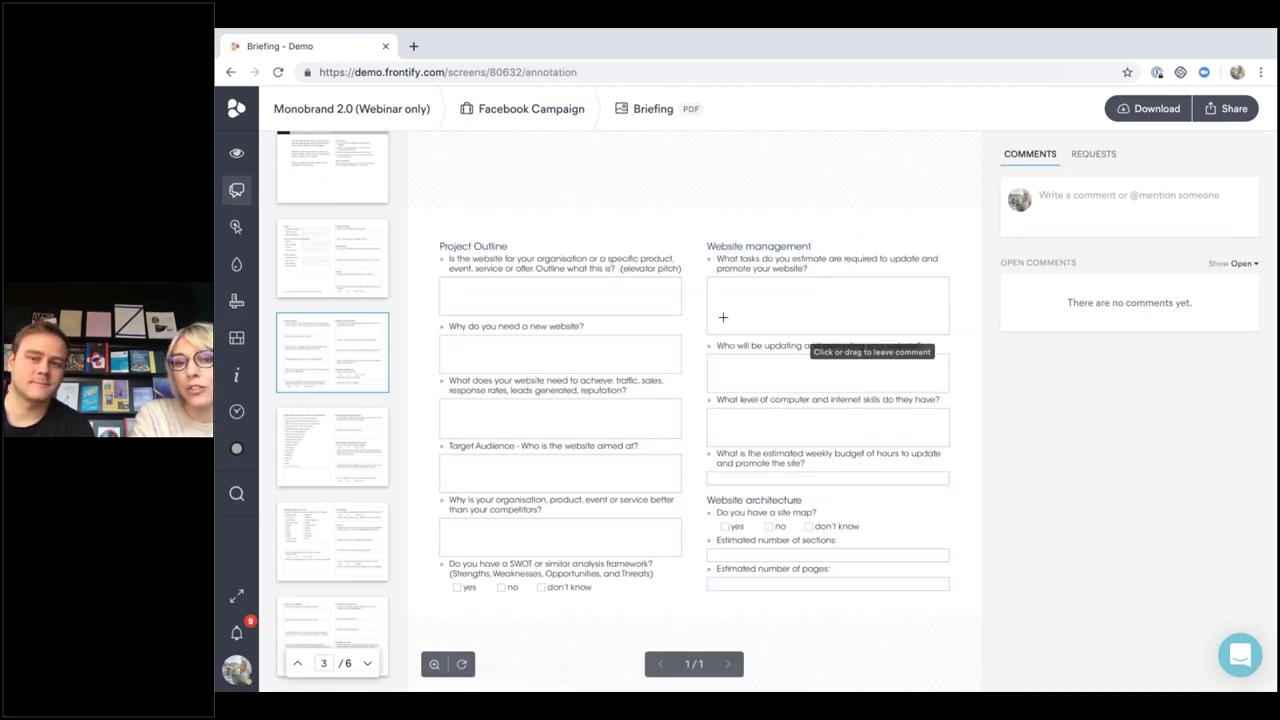
pyautogui.moveTo(716, 290); pyautogui.dragTo(820, 309)
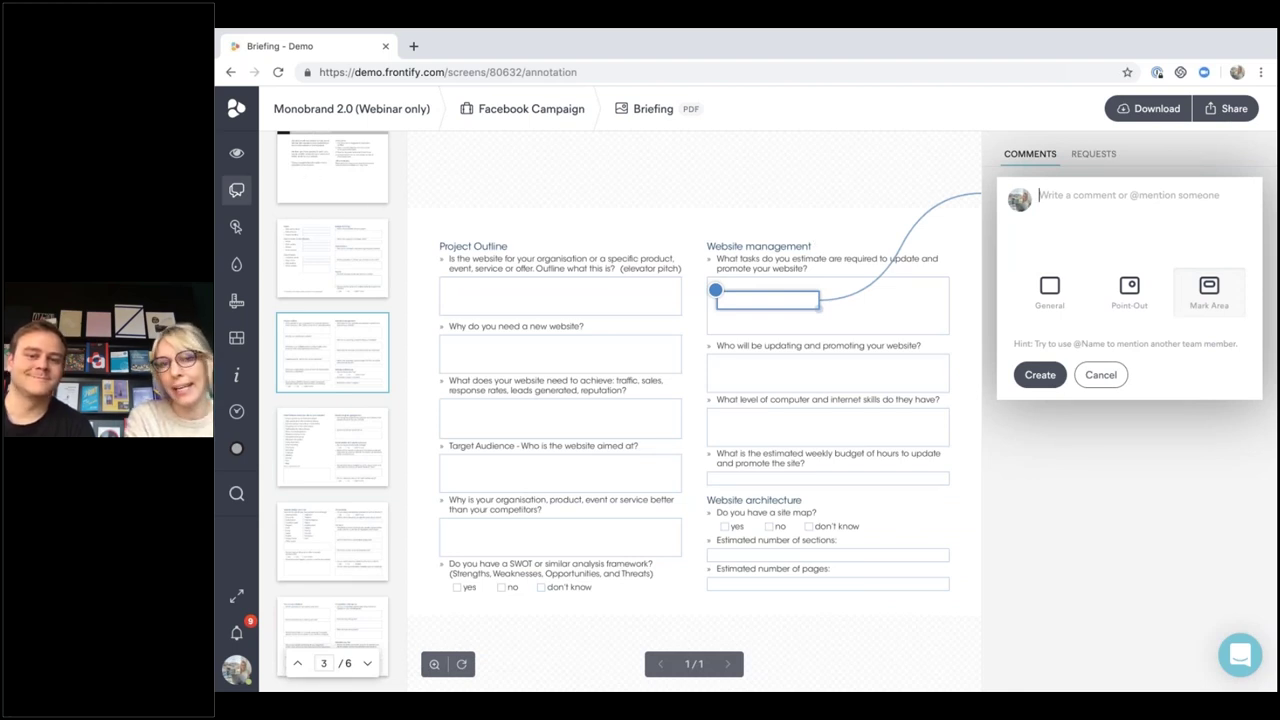
pyautogui.click(509, 112)
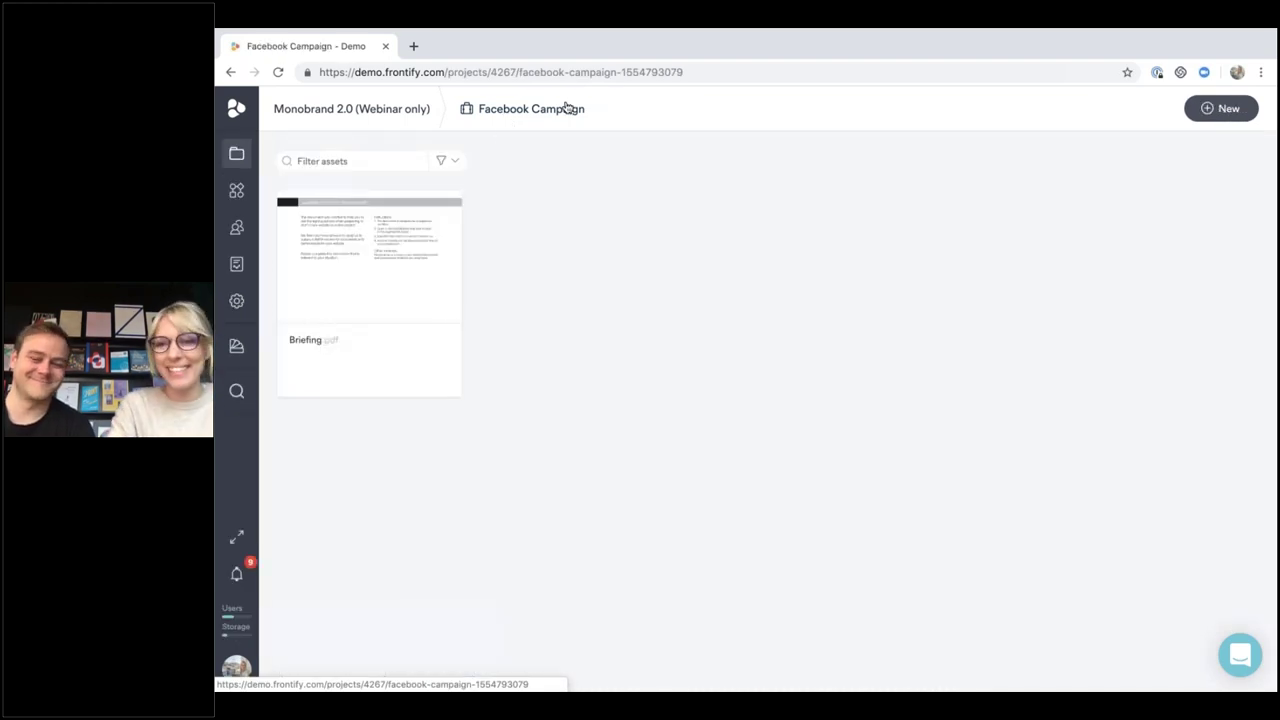
# Create a folder named "Designs" in the project that applies the Needs Review status to its assets
pyautogui.click(1193, 114)
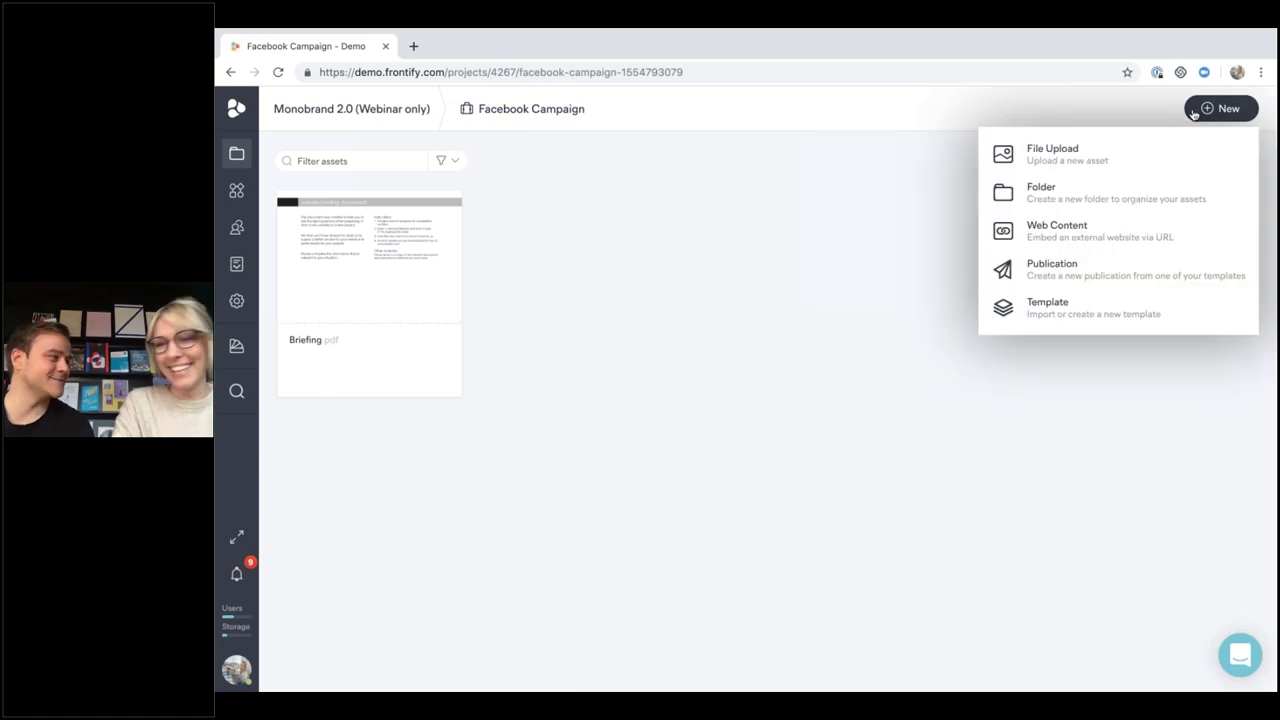
pyautogui.click(1053, 199)
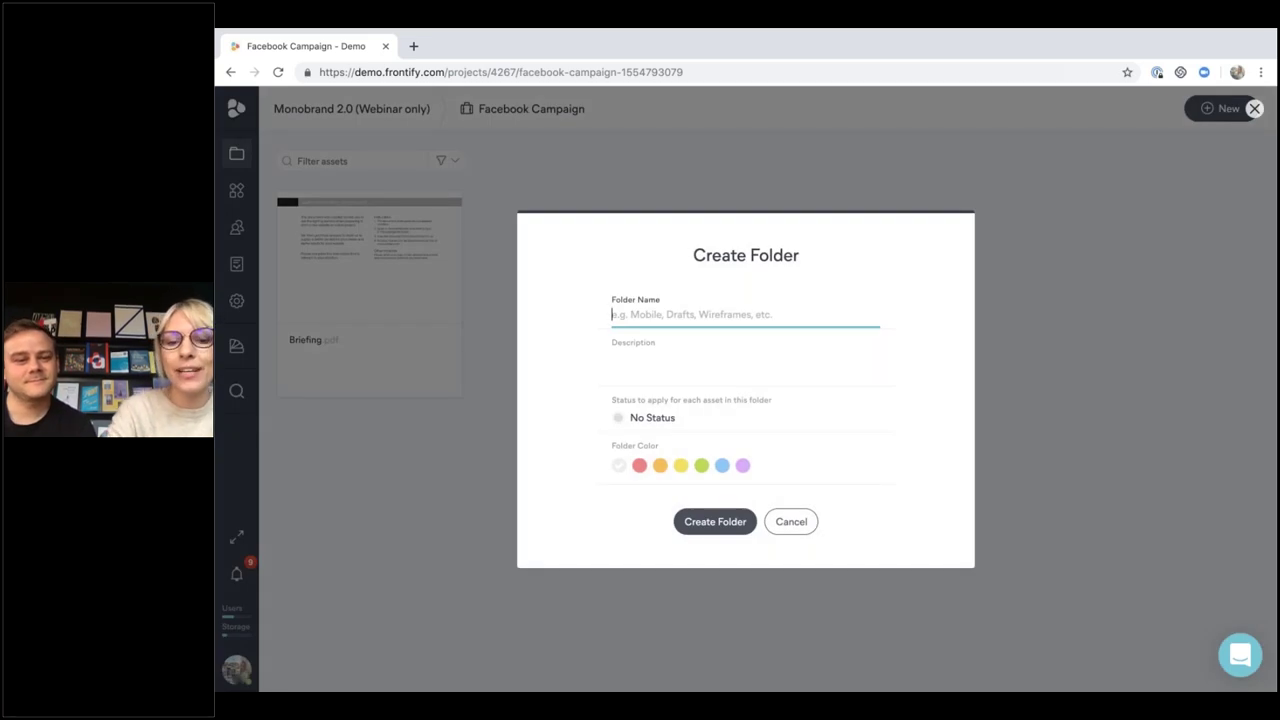
pyautogui.write('Designs')
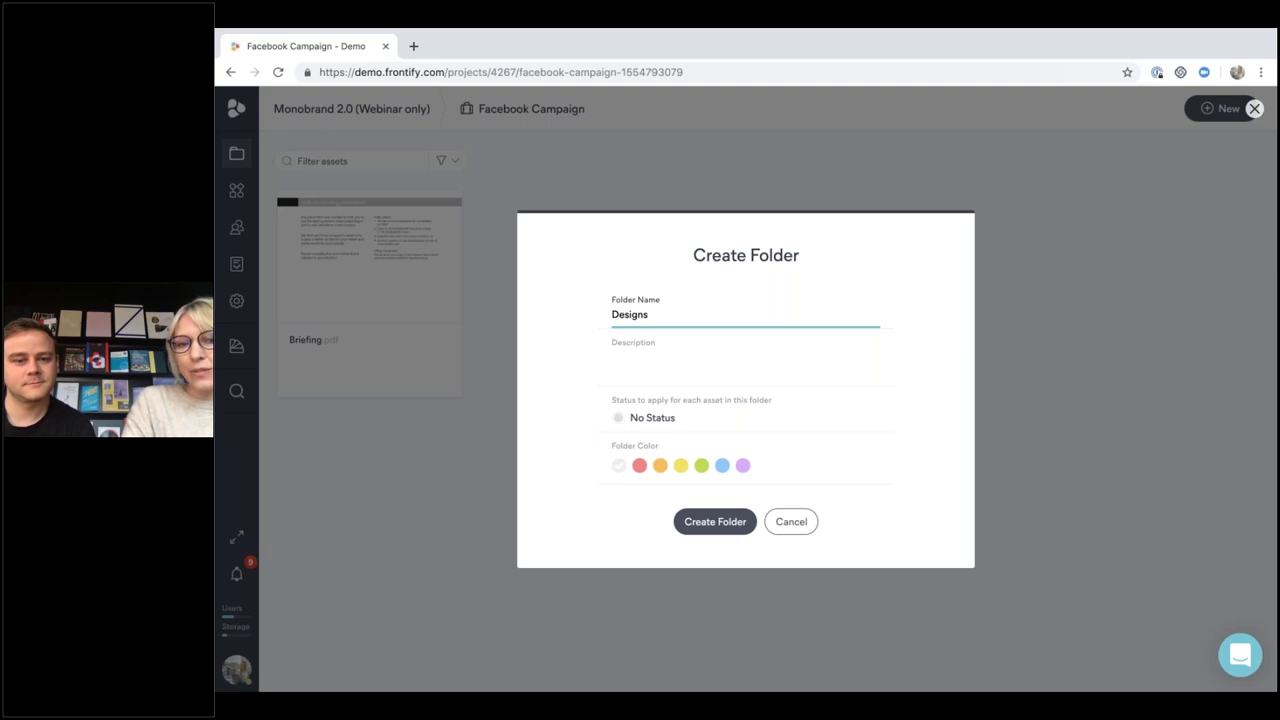
pyautogui.click(643, 420)
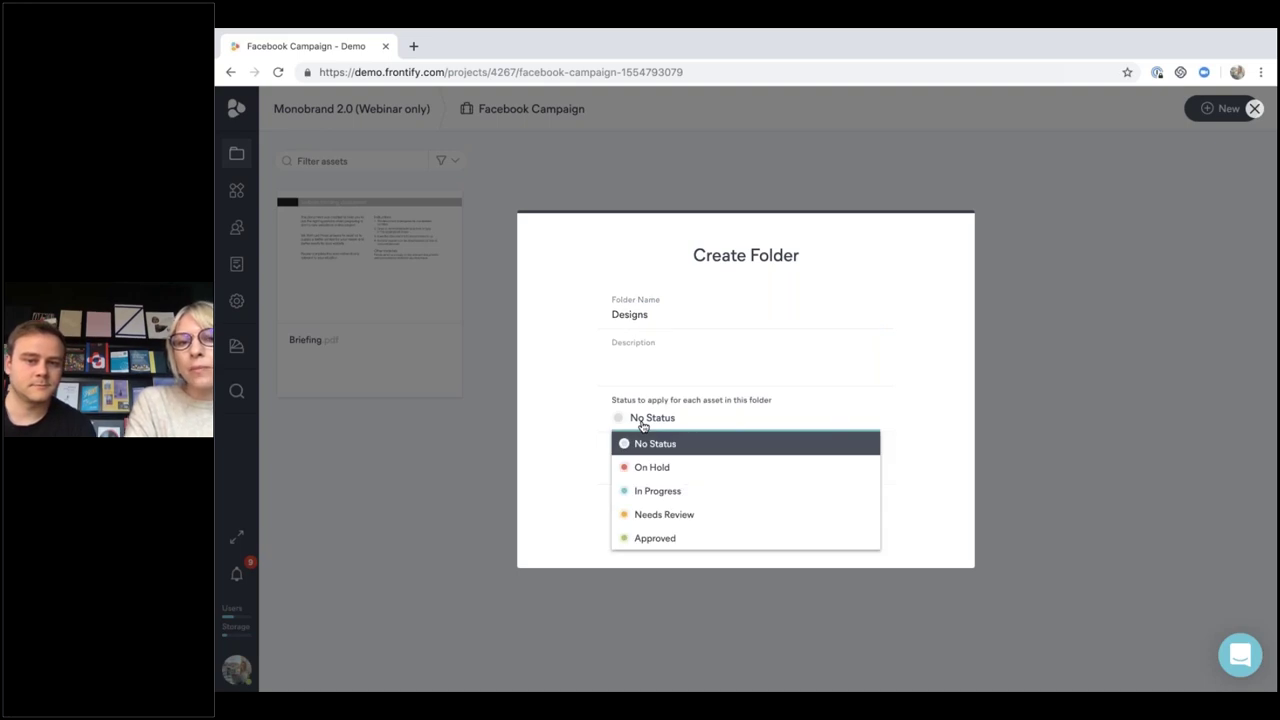
pyautogui.click(666, 515)
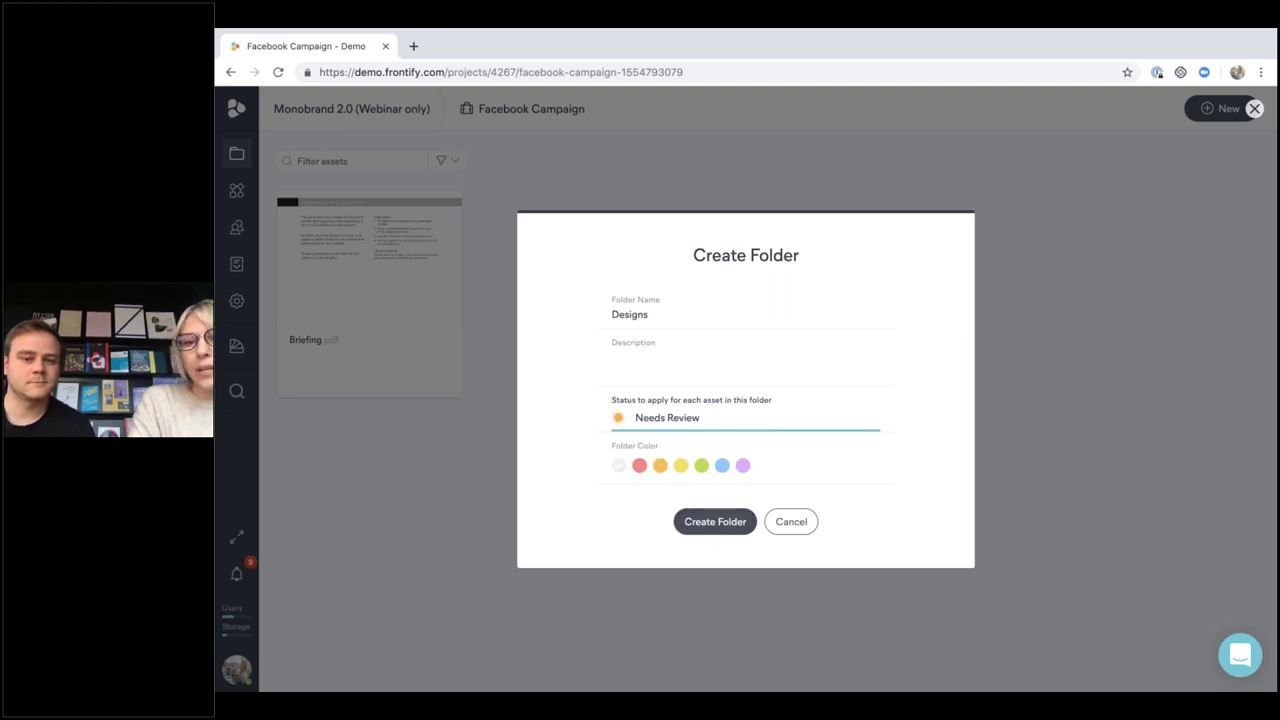
pyautogui.click(743, 527)
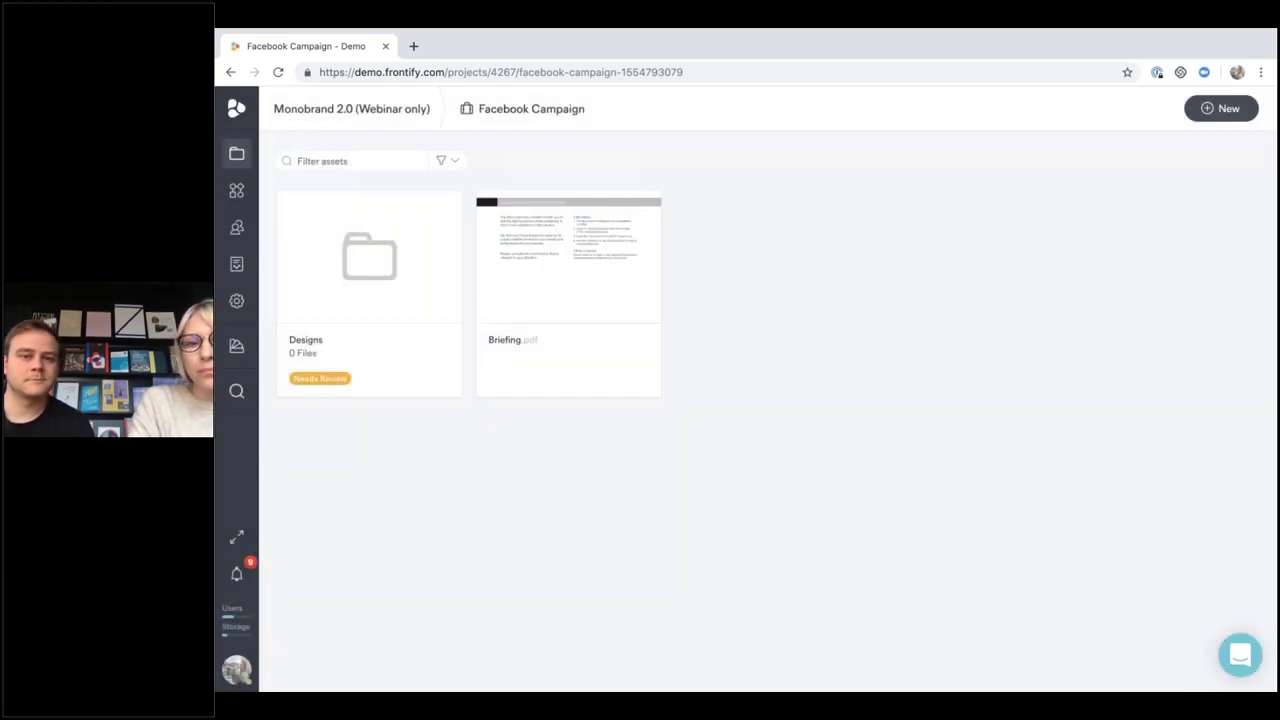
pyautogui.click(405, 296)
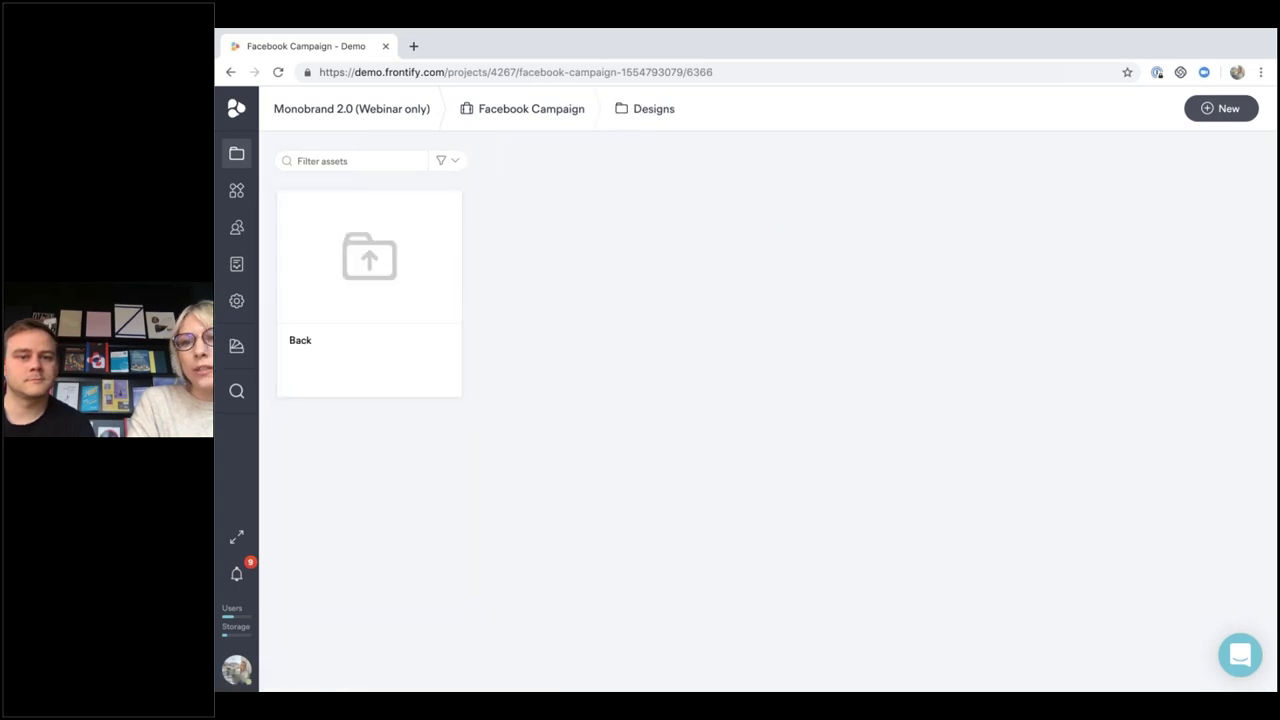
pyautogui.click(1220, 108)
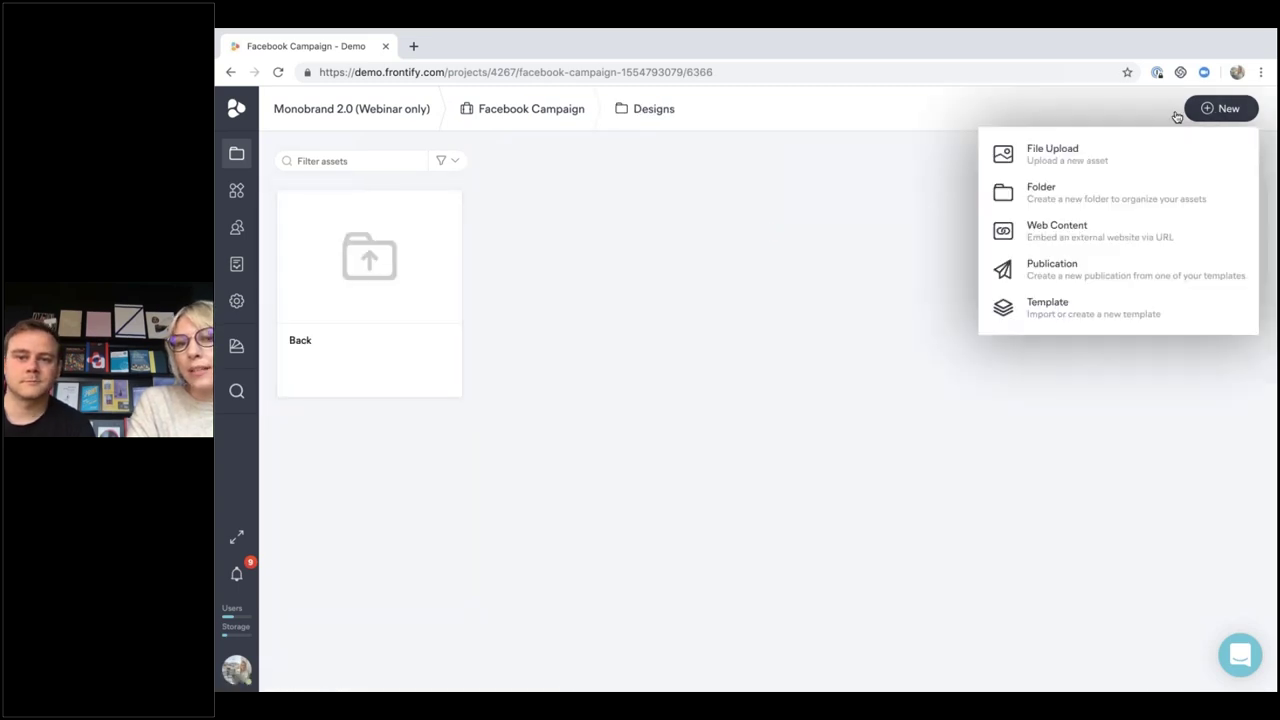
pyautogui.click(1045, 150)
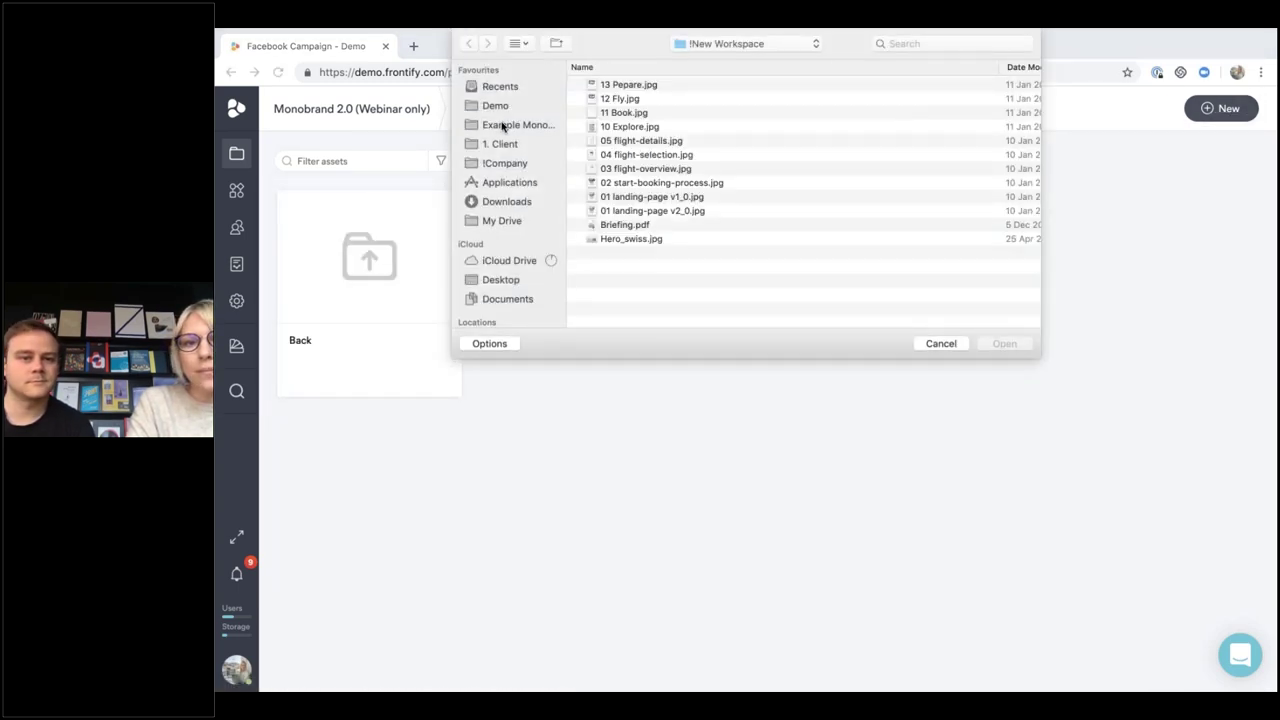
pyautogui.click(503, 125)
pyautogui.doubleClick(643, 200)
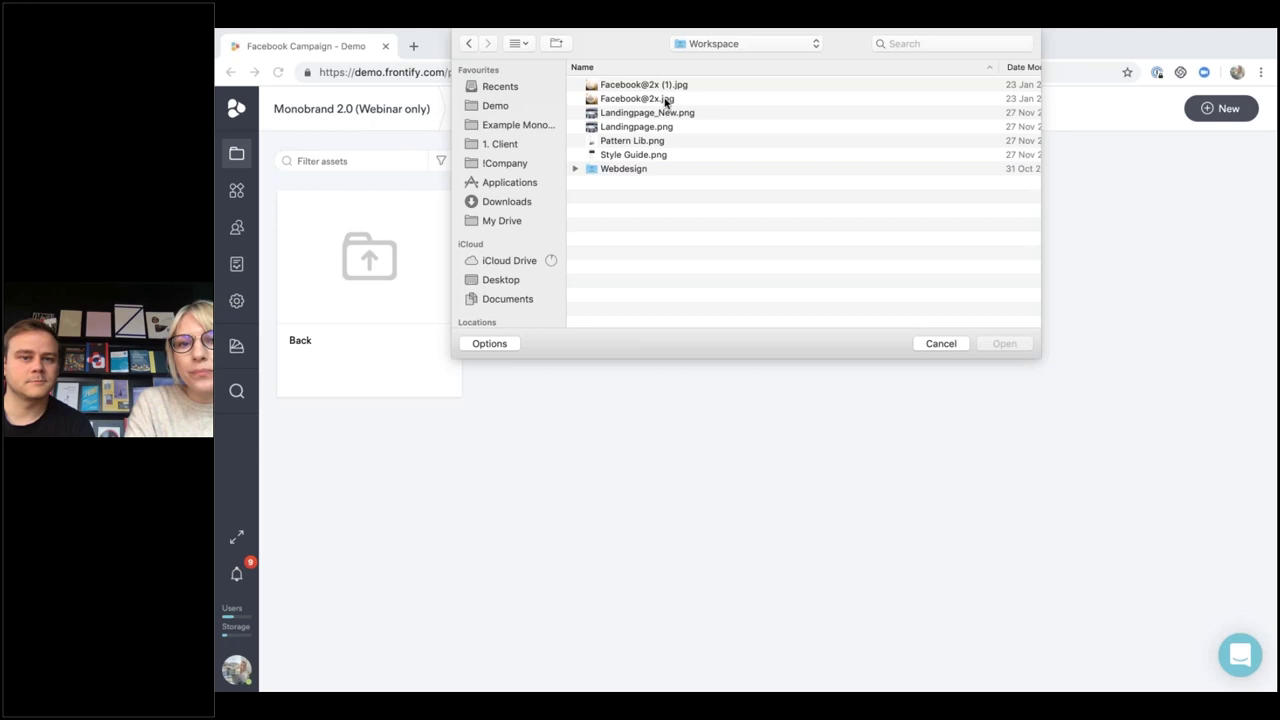
pyautogui.doubleClick(665, 100)
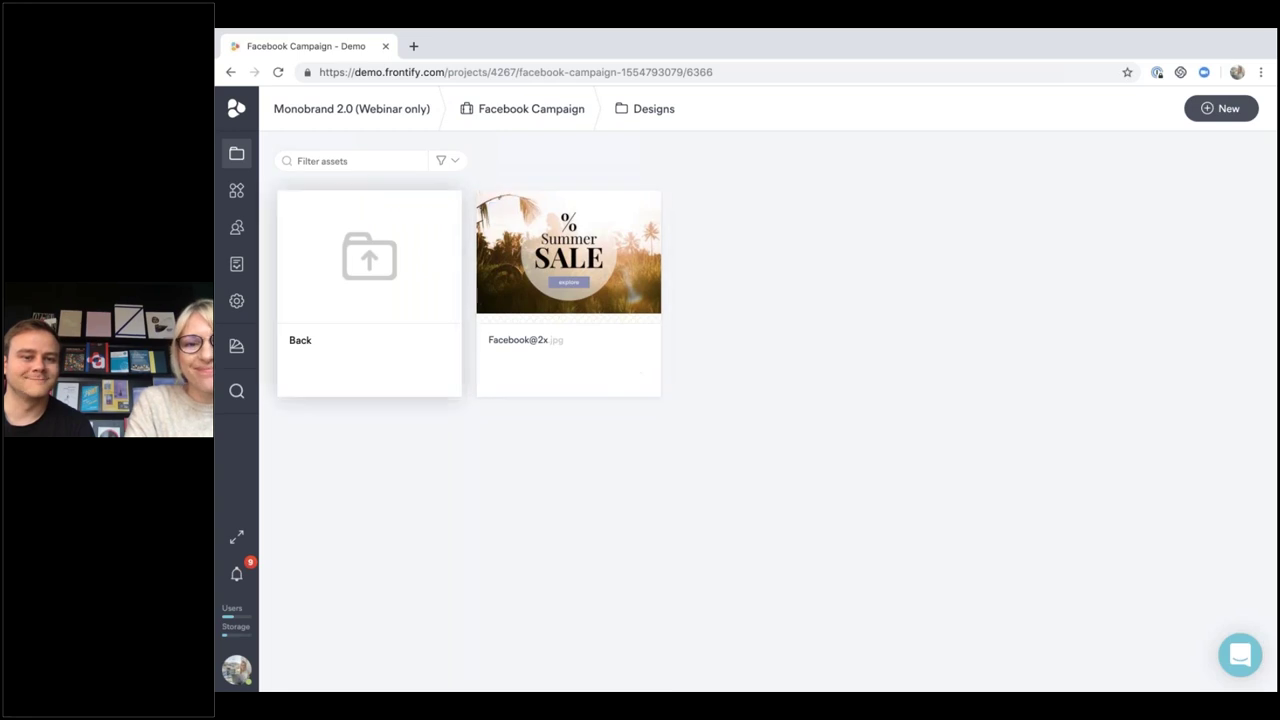
pyautogui.click(641, 376)
pyautogui.click(688, 343)
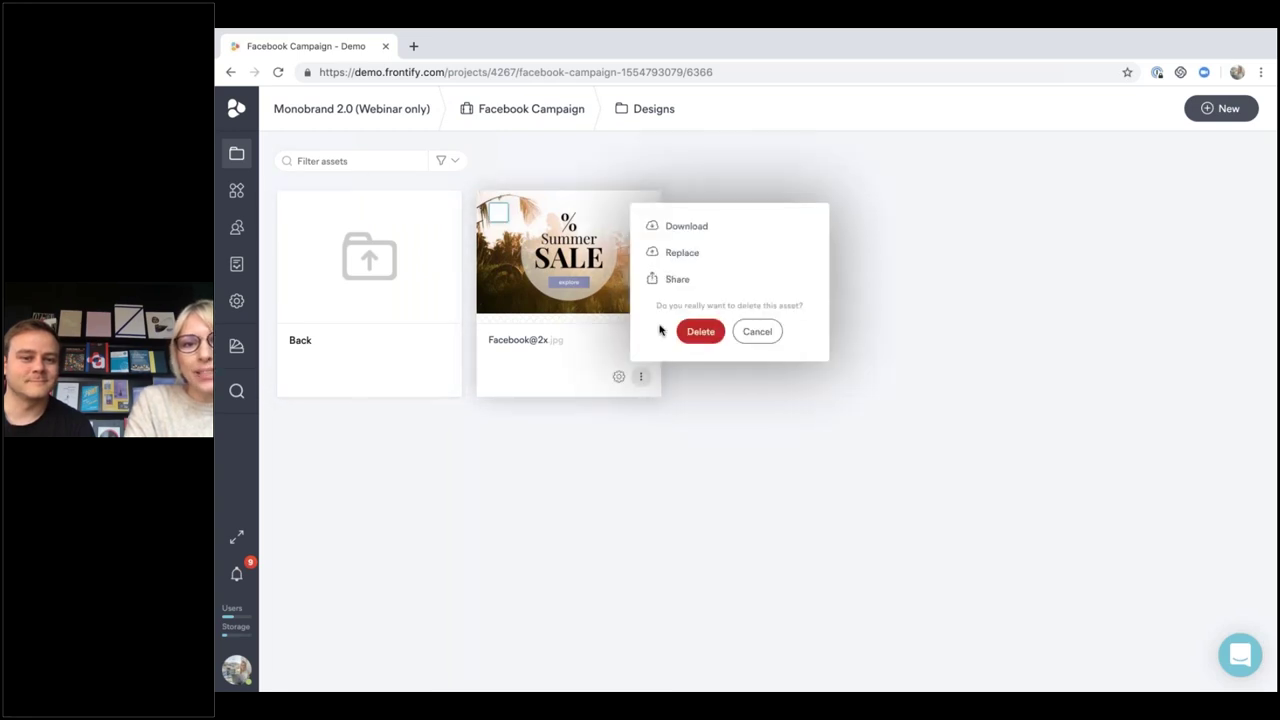
pyautogui.click(689, 334)
# Upload Facebook@2x (1).jpg from the local Workspace folder into the Designs folder
pyautogui.click(1214, 108)
pyautogui.click(1050, 149)
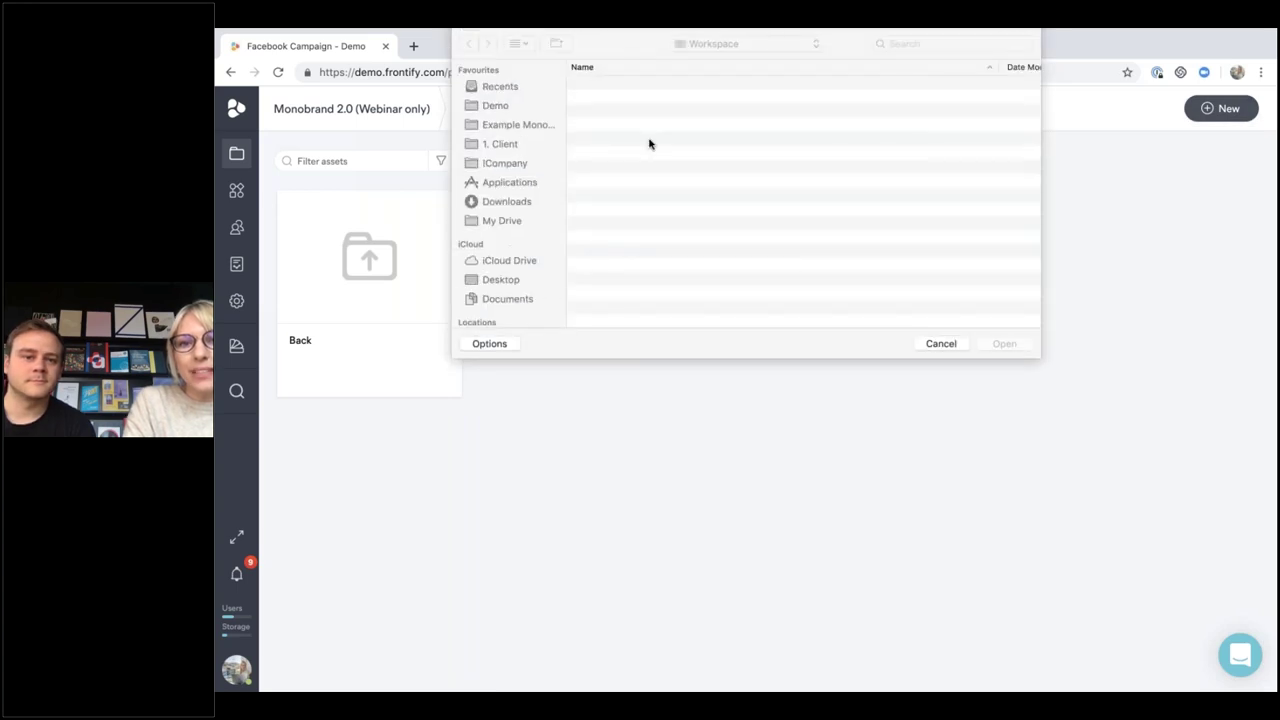
pyautogui.doubleClick(667, 84)
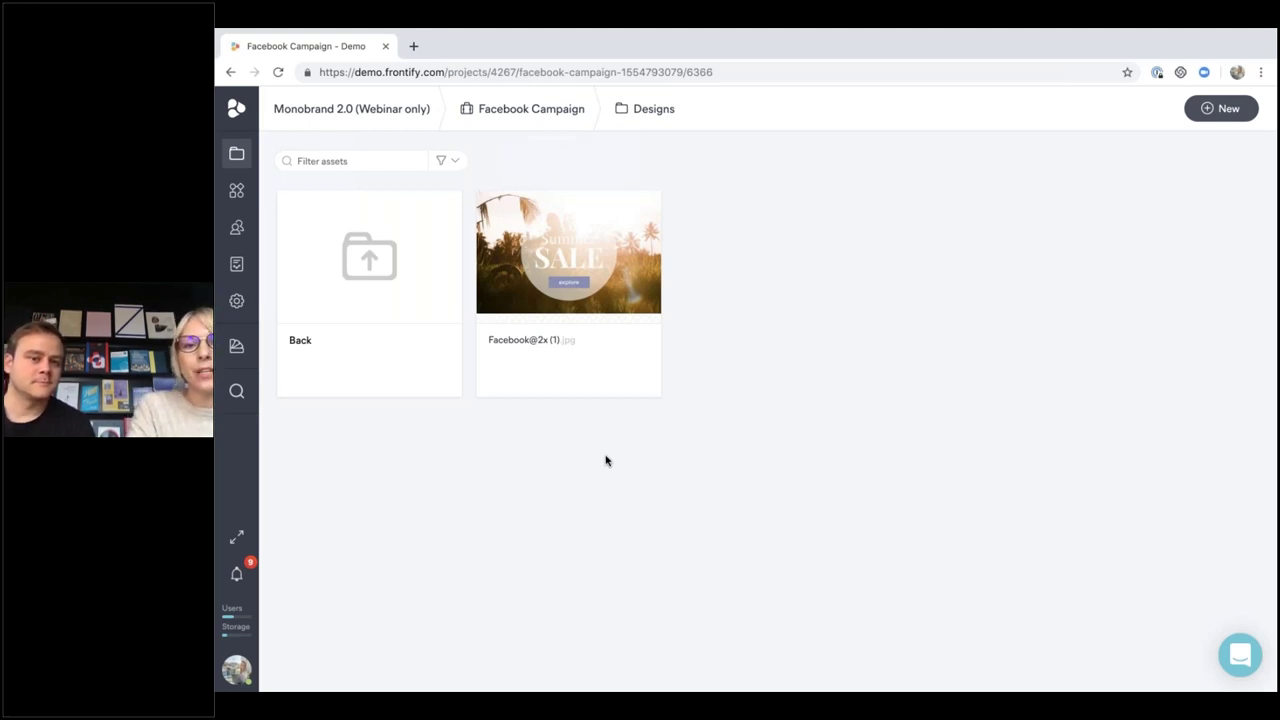
# Open the Facebook@2x (1) artwork and mark a feedback area around the "% Summer SALE" text
pyautogui.moveTo(558, 229)
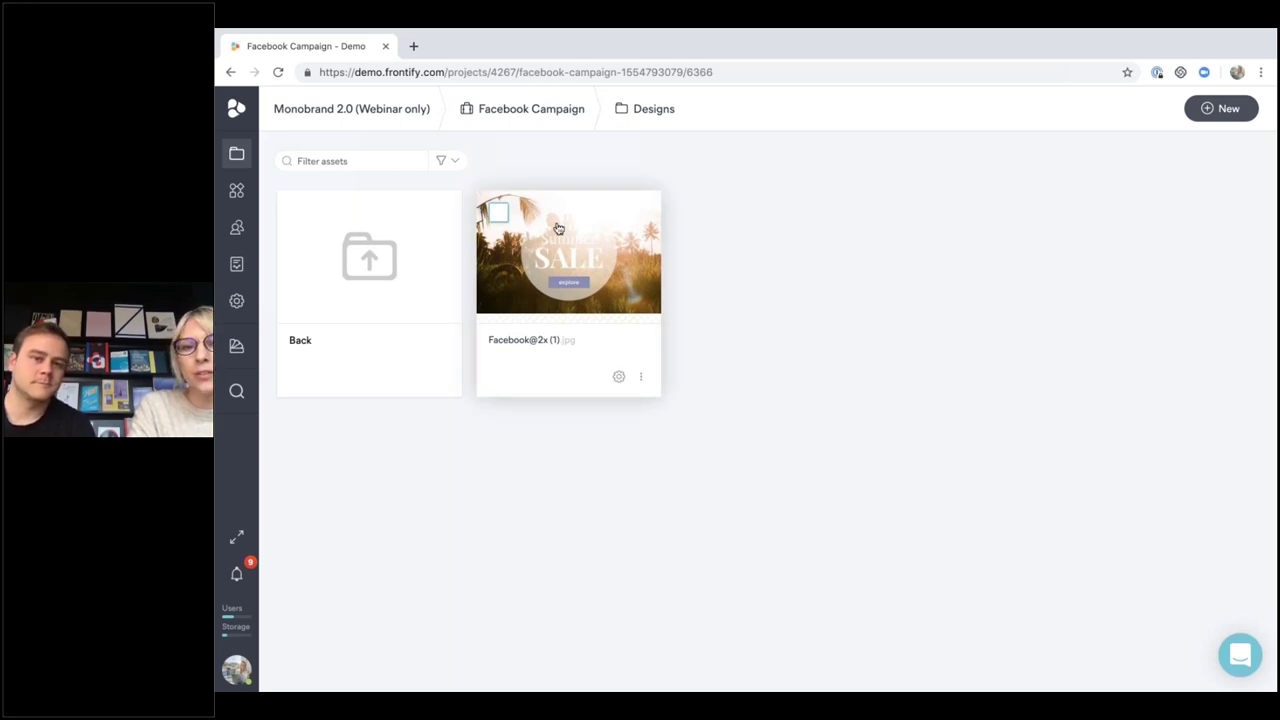
pyautogui.click(596, 272)
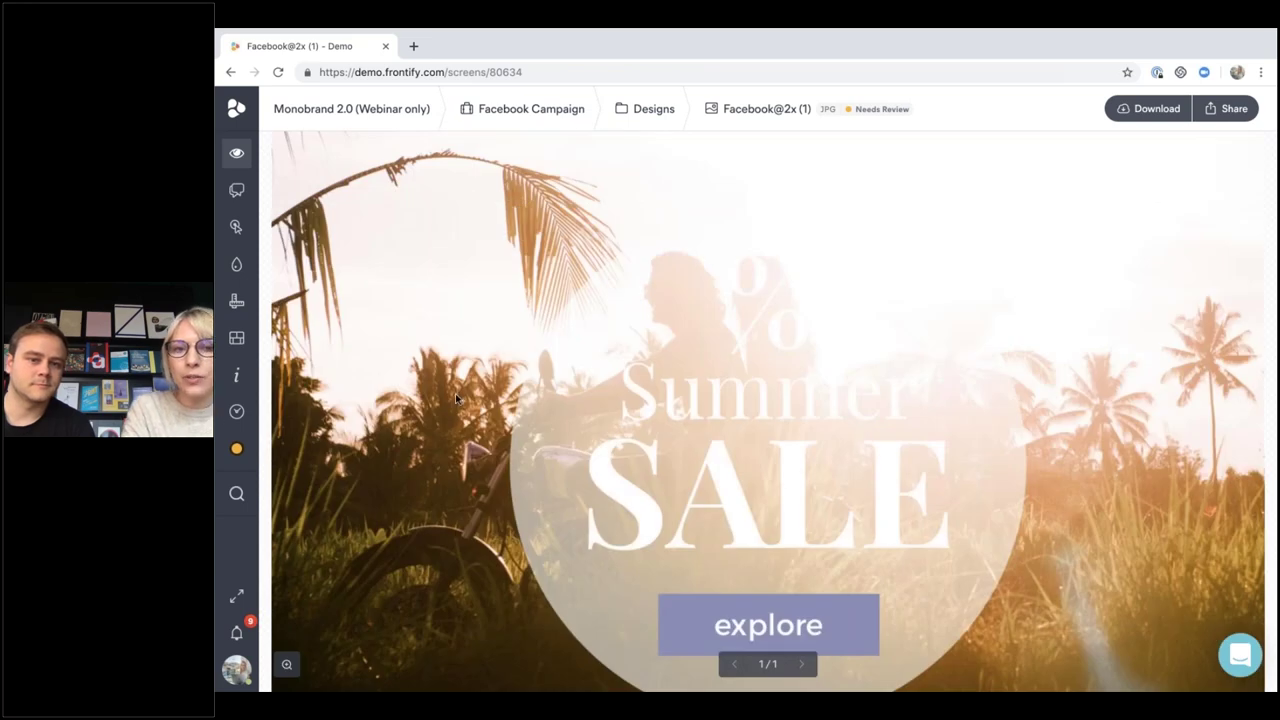
pyautogui.scroll(-1, 455, 393)
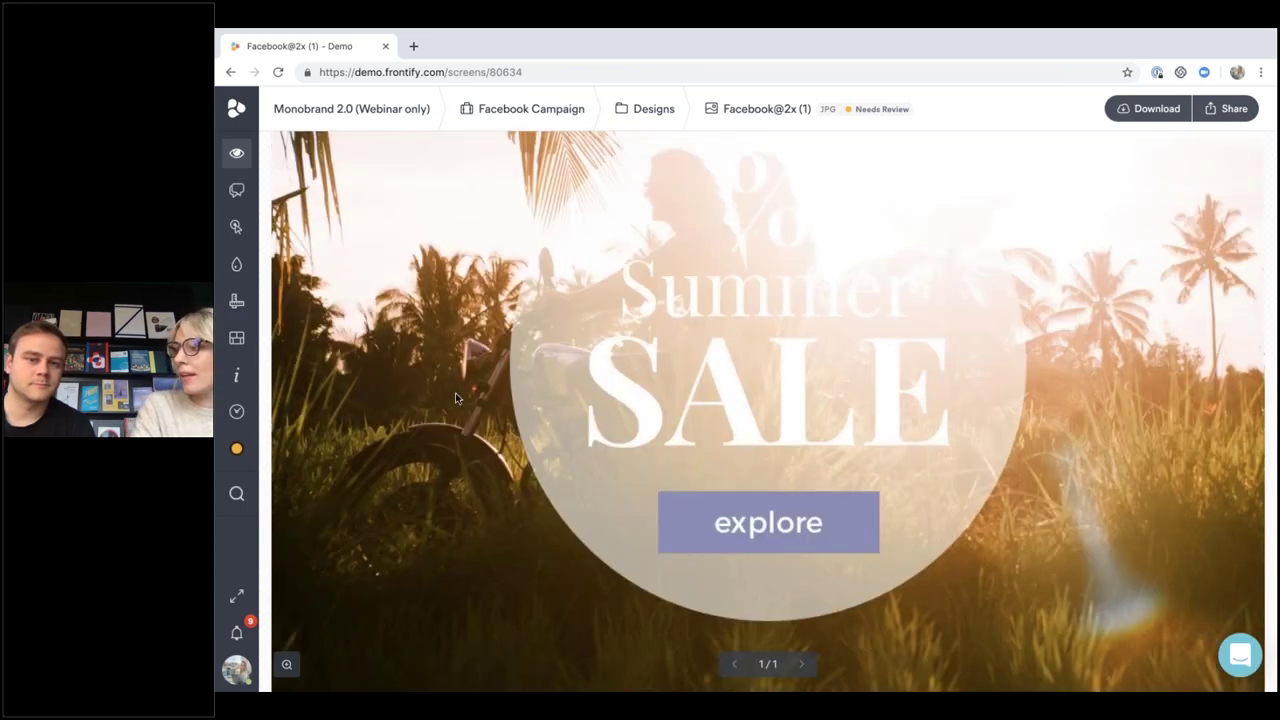
pyautogui.scroll(1, 455, 397)
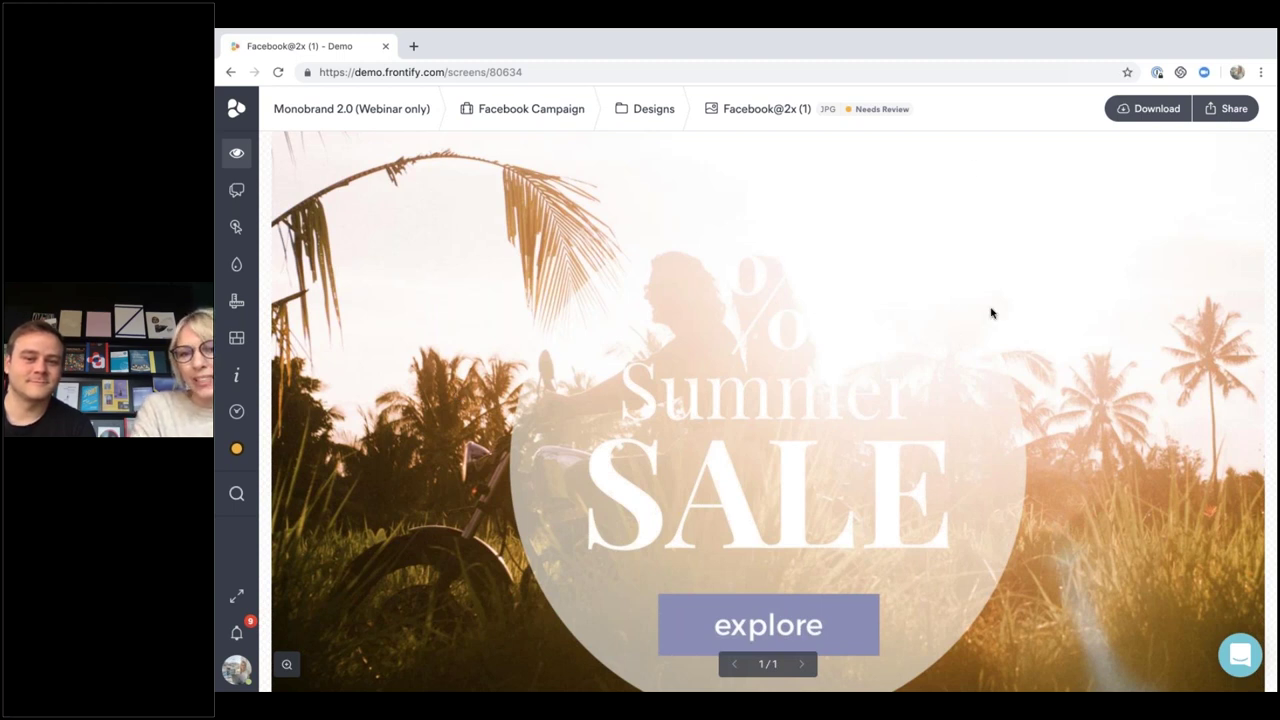
pyautogui.click(250, 191)
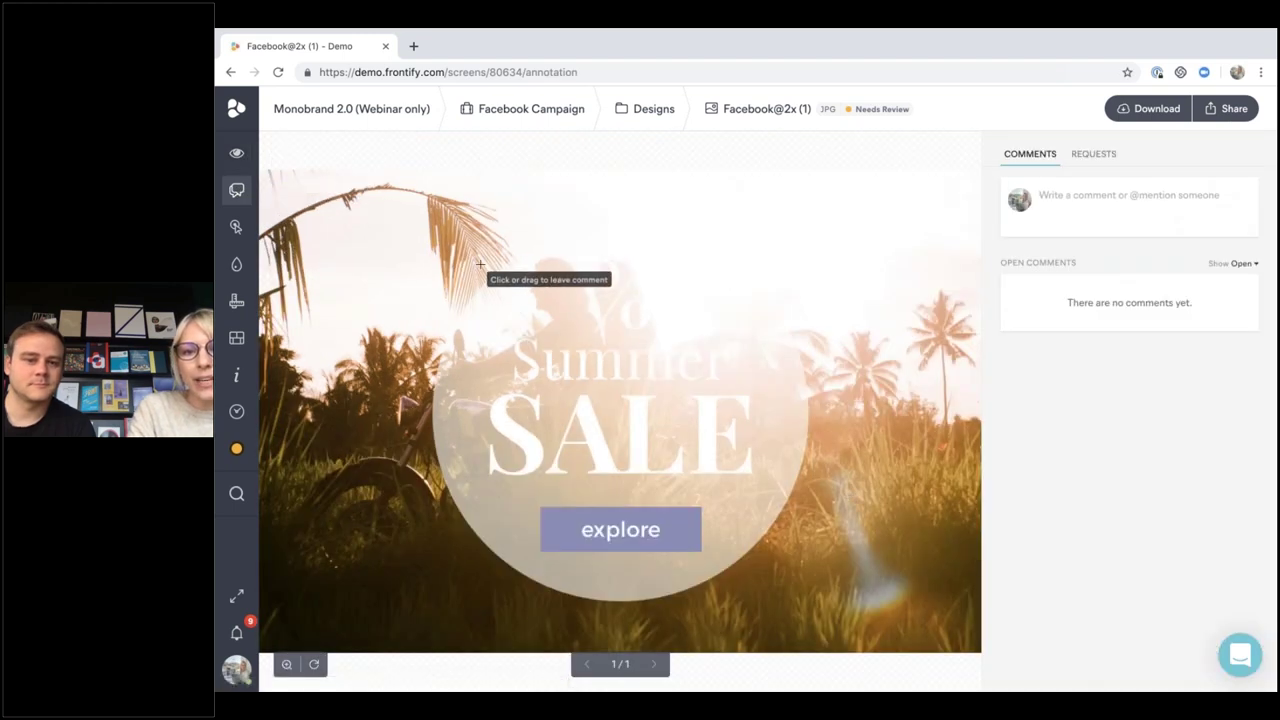
pyautogui.moveTo(474, 267)
pyautogui.mouseDown()
pyautogui.moveTo(567, 374)
pyautogui.moveTo(758, 486)
pyautogui.mouseUp()
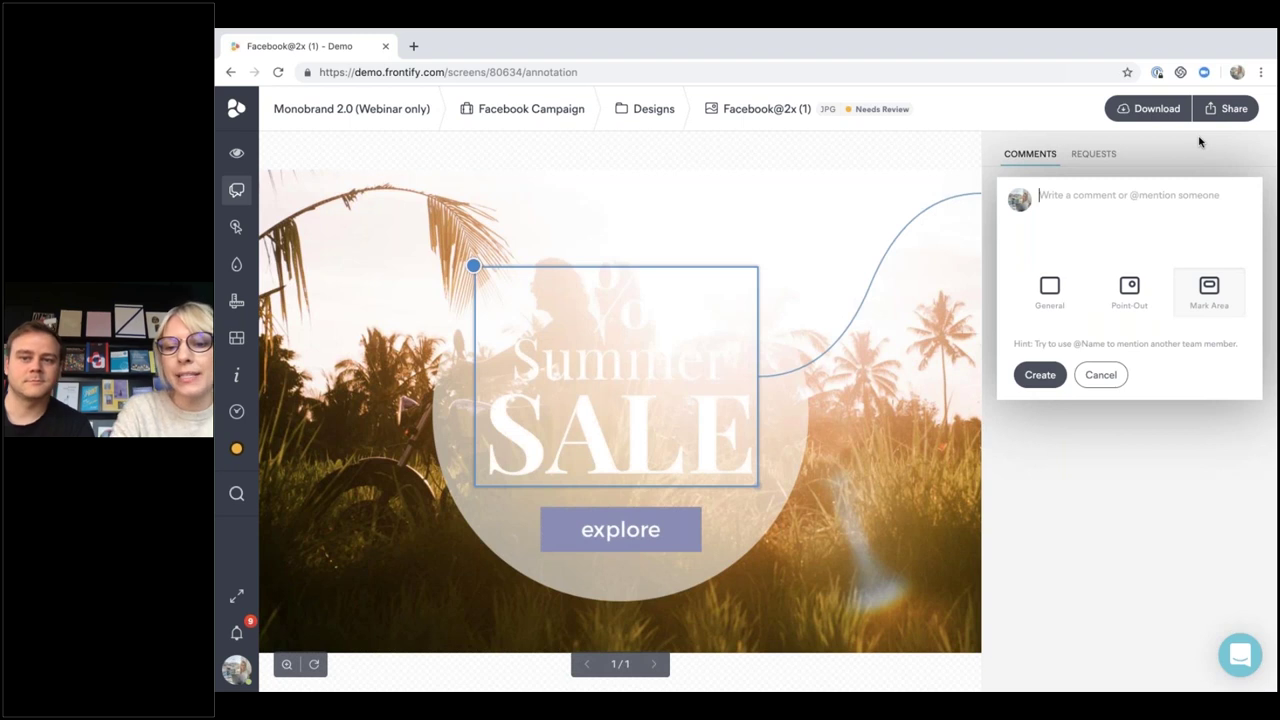
# Create a comment on the marked area that mentions the other team member and reads "please change according to guidelines"
pyautogui.write('@')
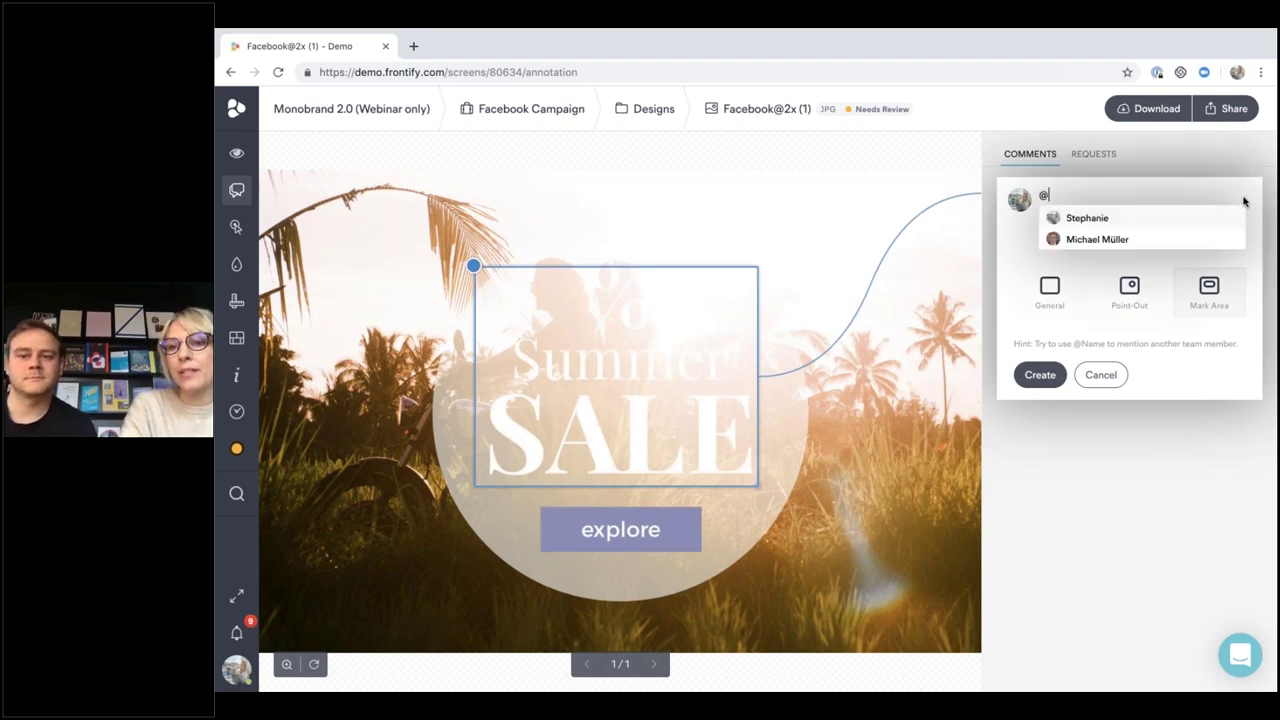
pyautogui.click(1096, 240)
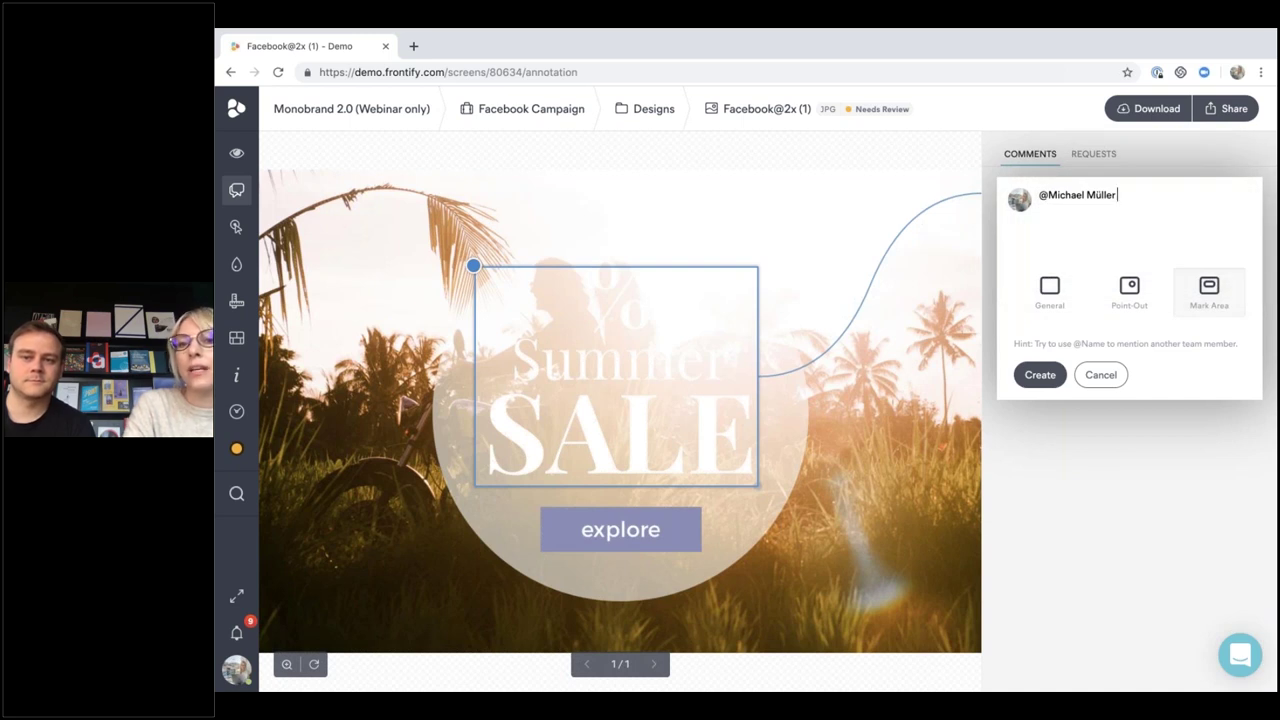
pyautogui.write('pl')
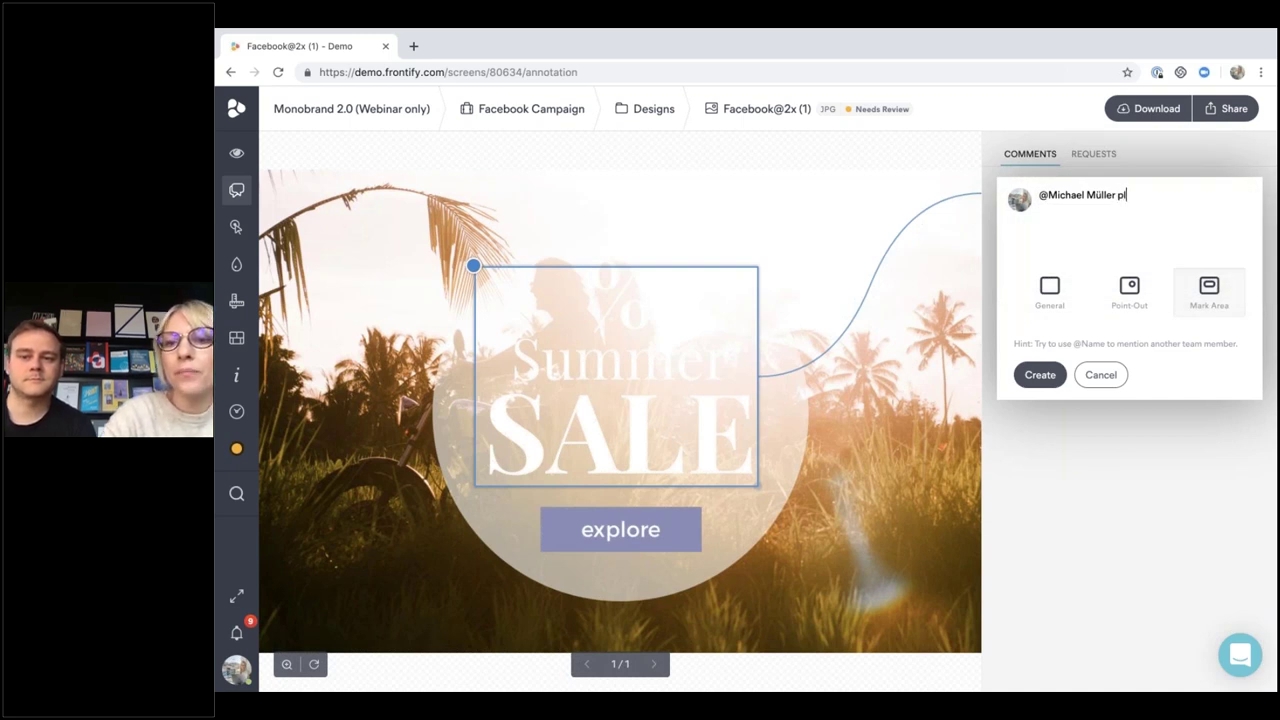
pyautogui.write('ease change')
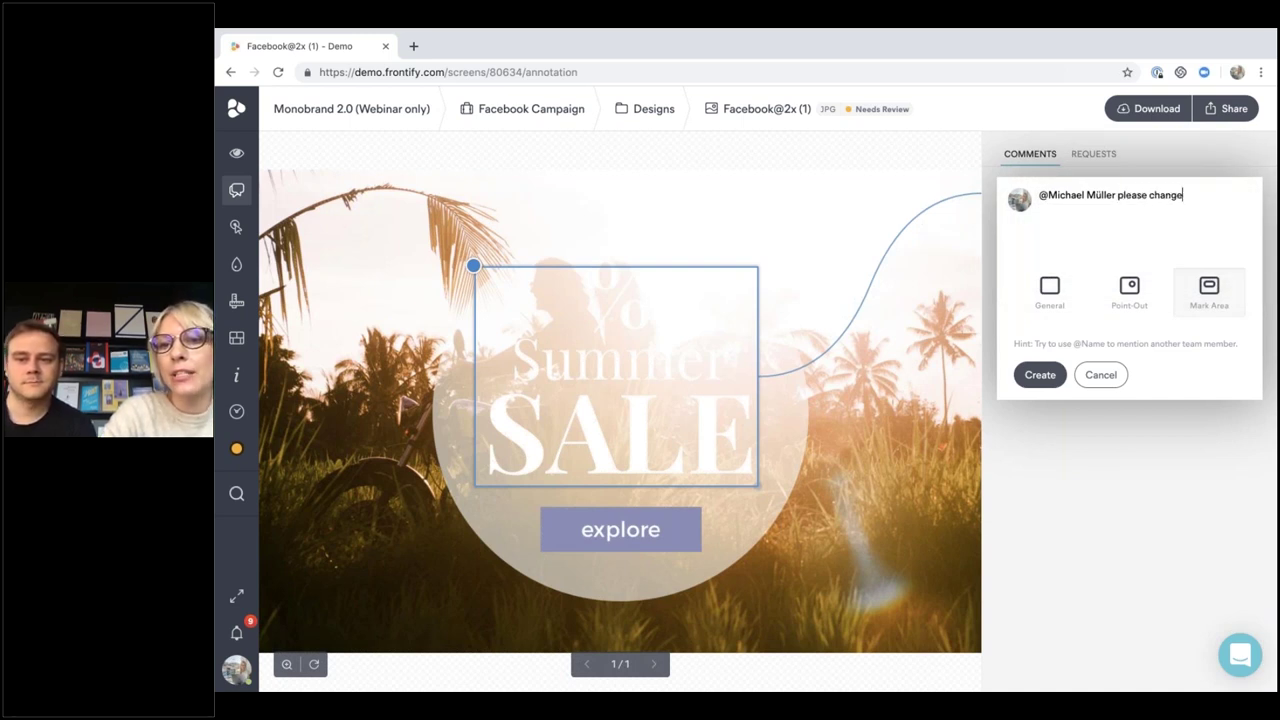
pyautogui.write(' according ')
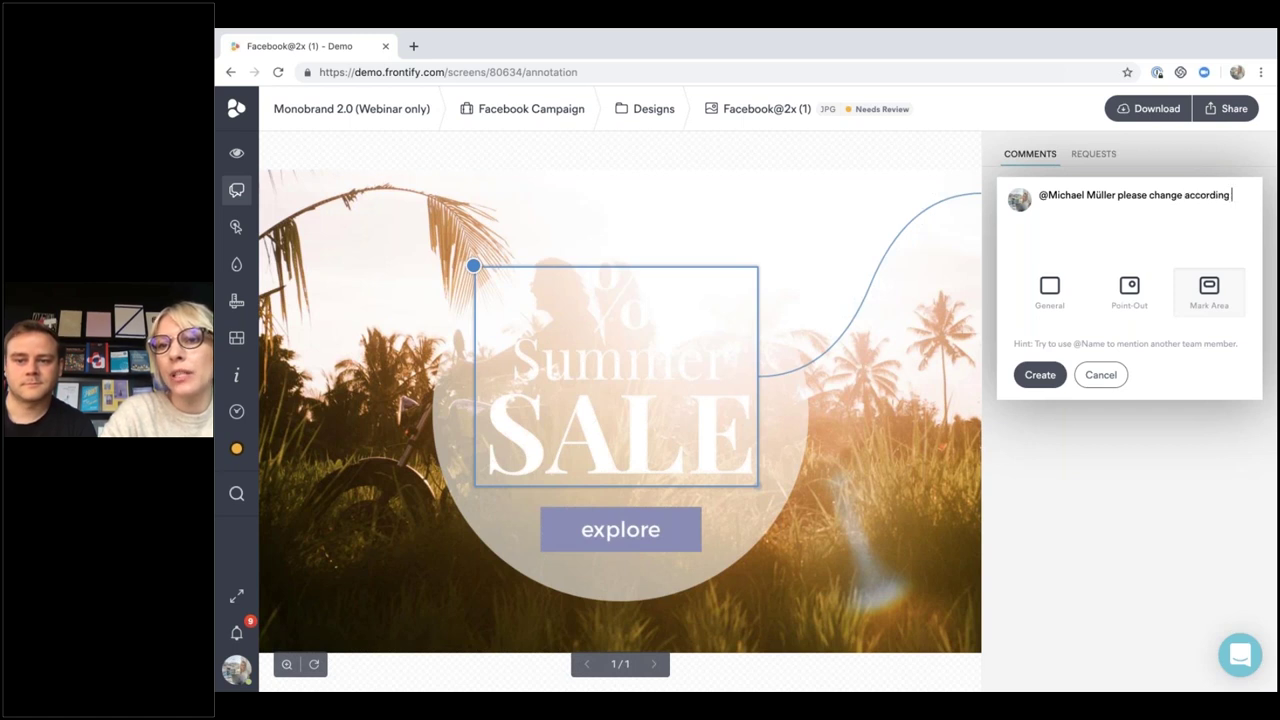
pyautogui.write('to guidelines')
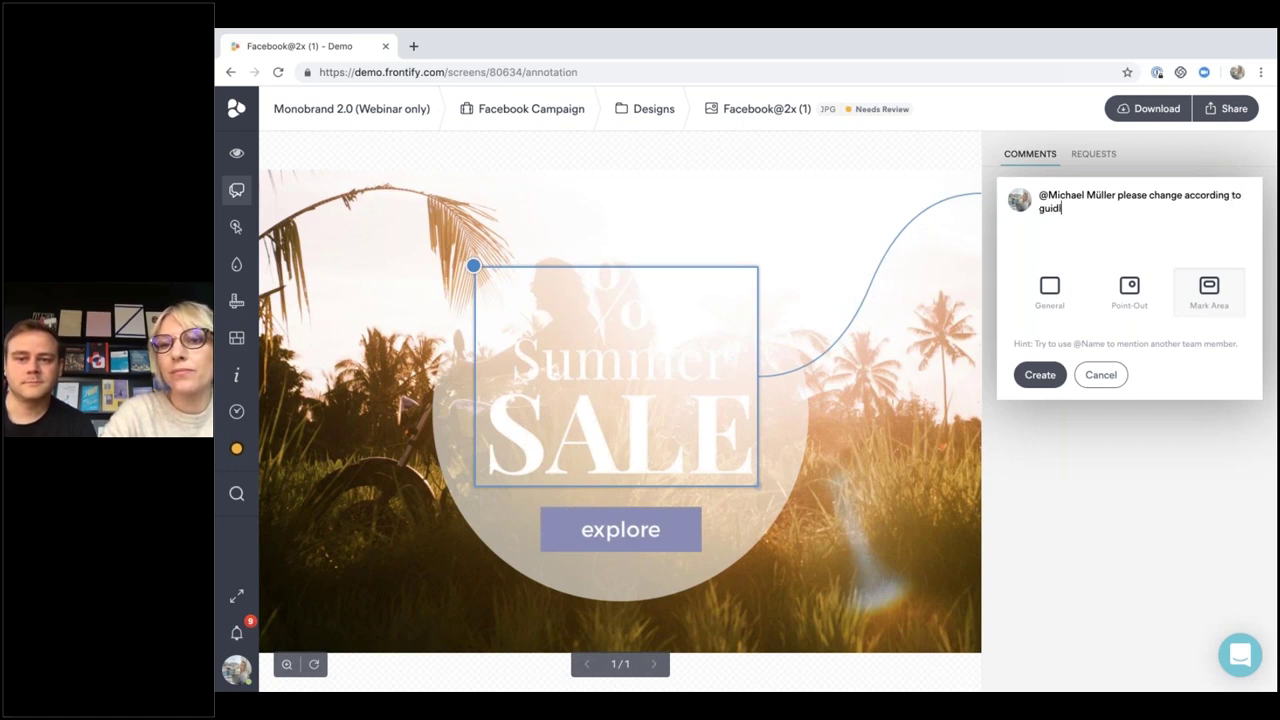
pyautogui.click(1040, 375)
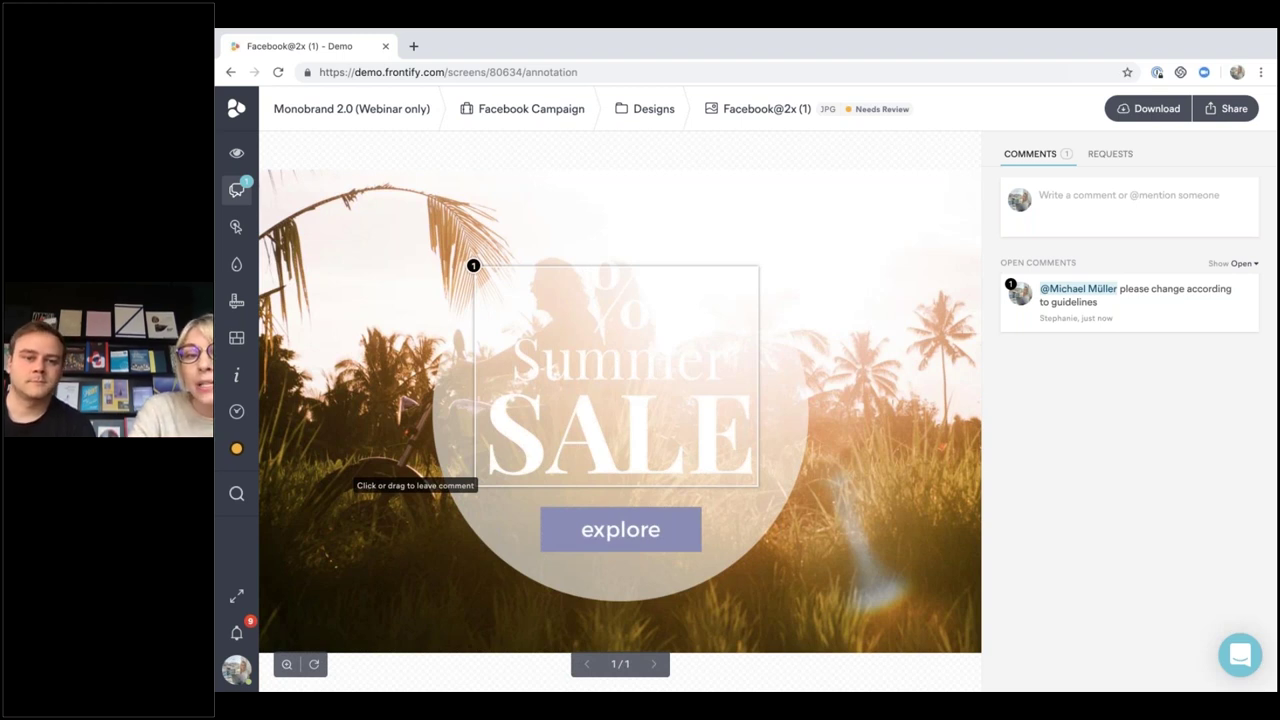
pyautogui.click(235, 412)
pyautogui.click(390, 205)
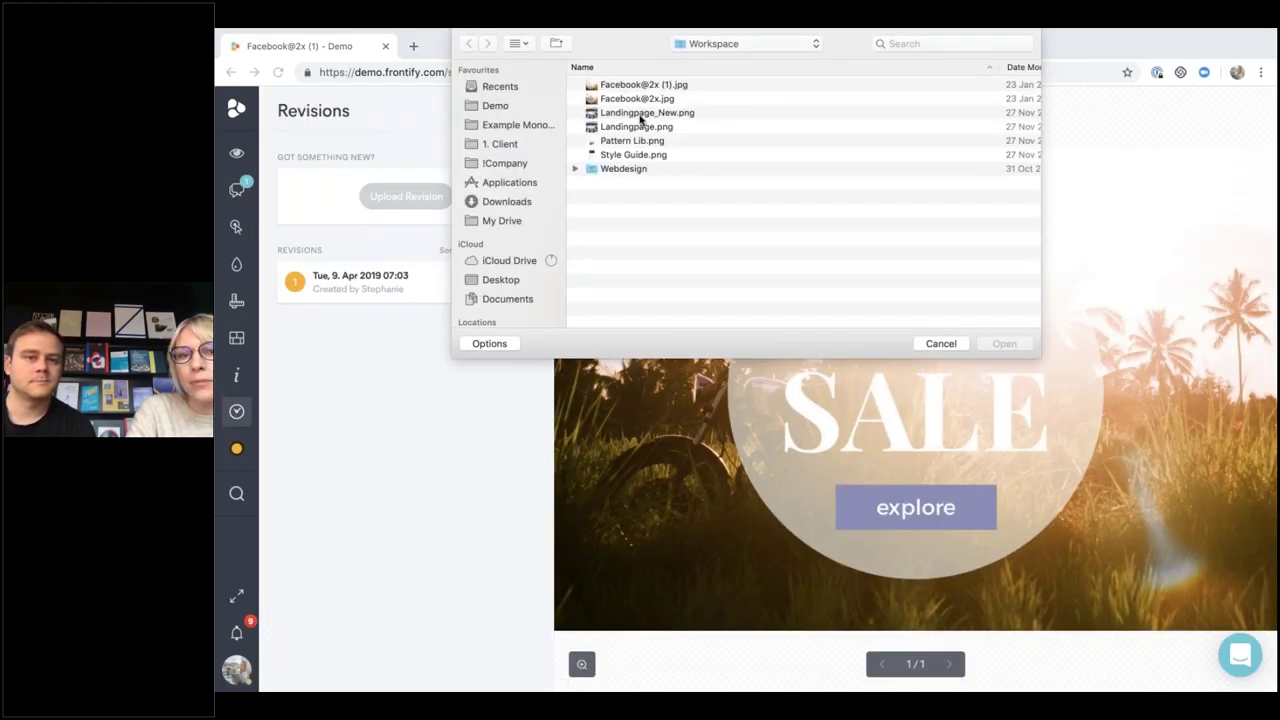
pyautogui.doubleClick(641, 98)
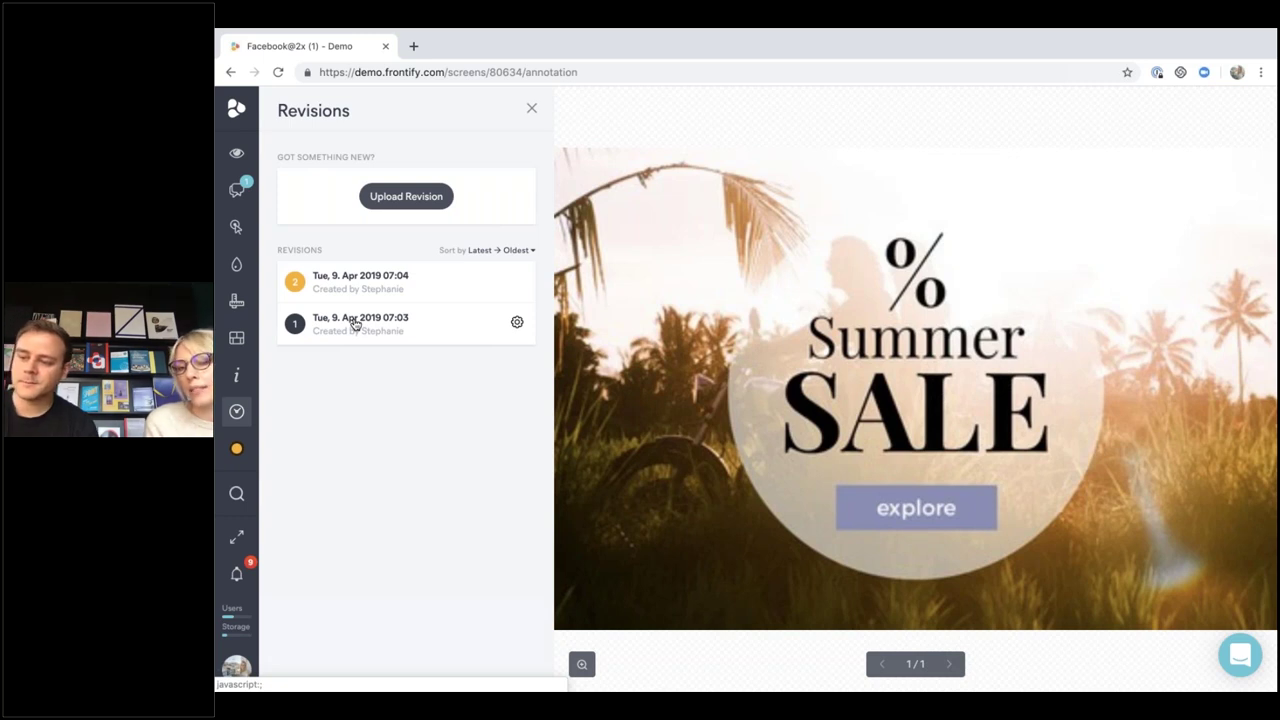
# Mark the guidelines comment on the artwork as resolved and show the open/resolved filter choices for comments
pyautogui.click(238, 189)
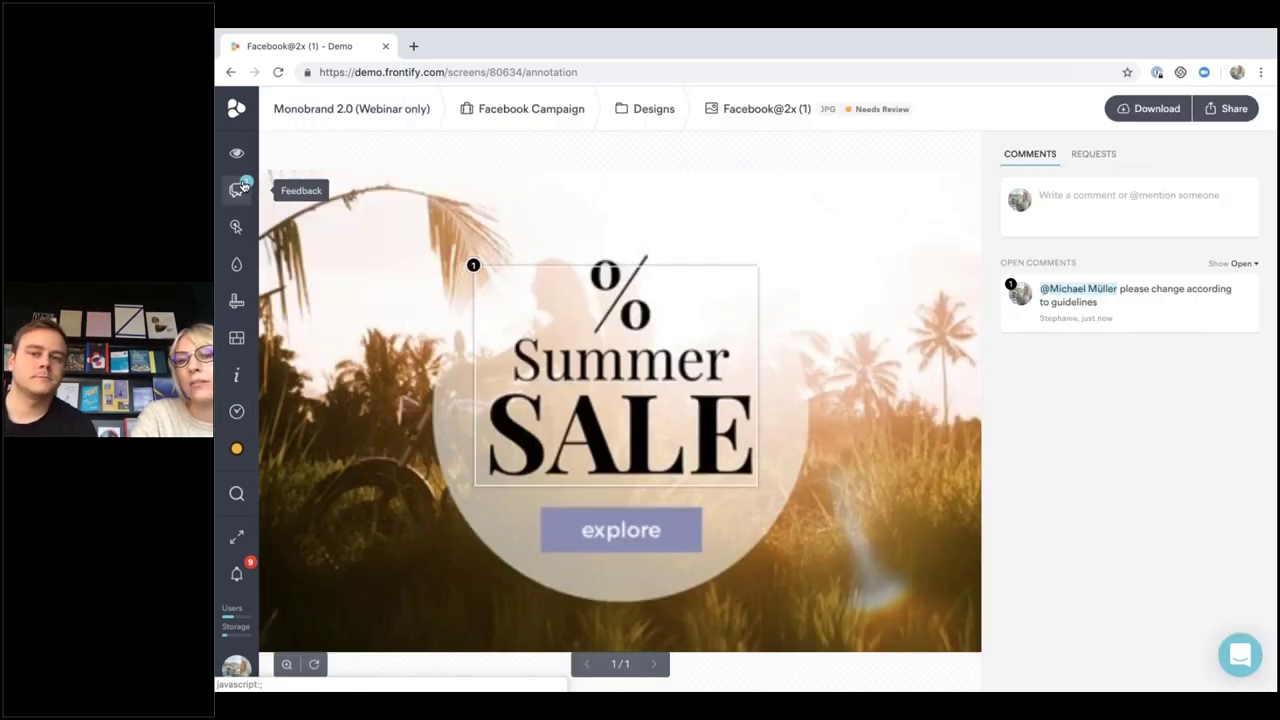
pyautogui.moveTo(1103, 289)
pyautogui.click(1103, 289)
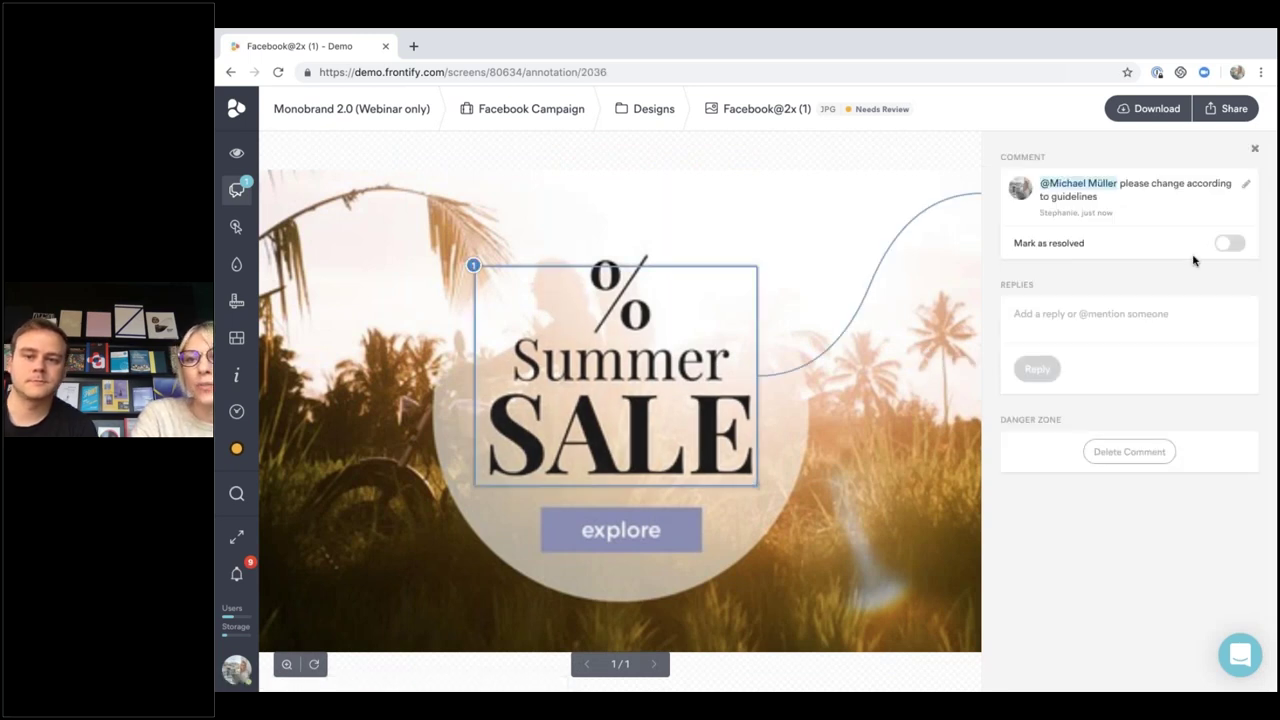
pyautogui.click(1233, 246)
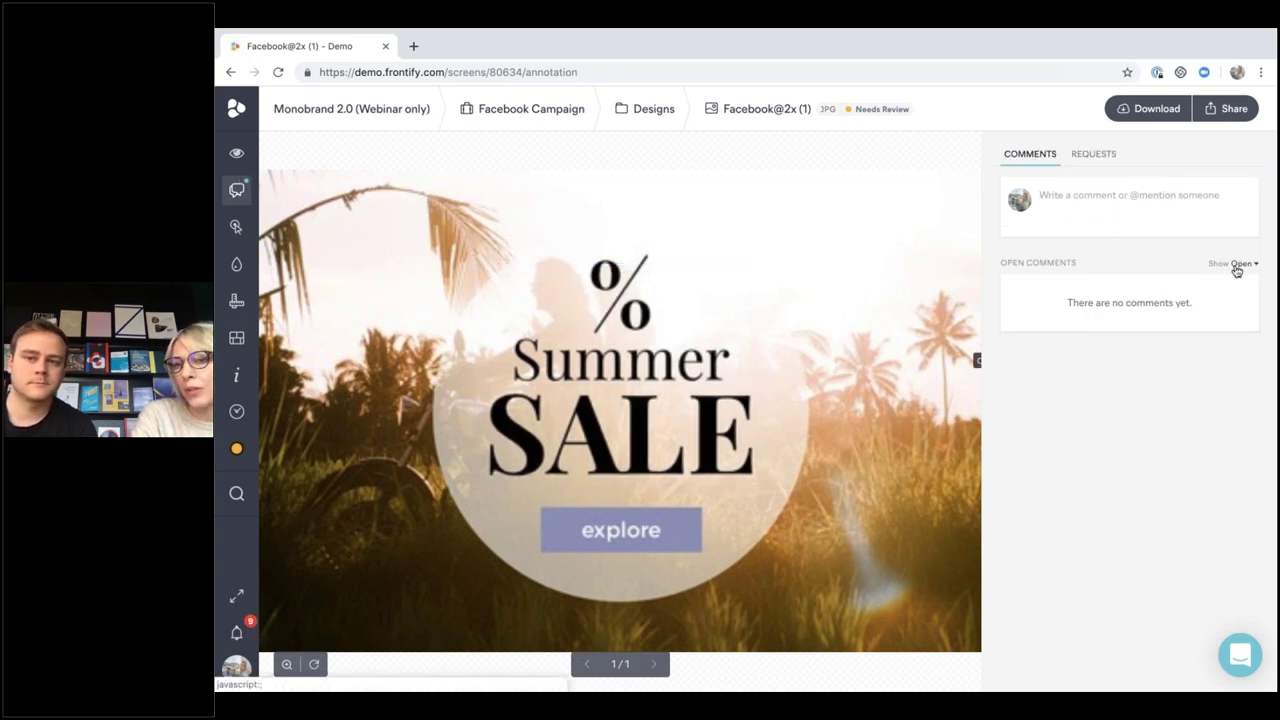
pyautogui.click(1237, 265)
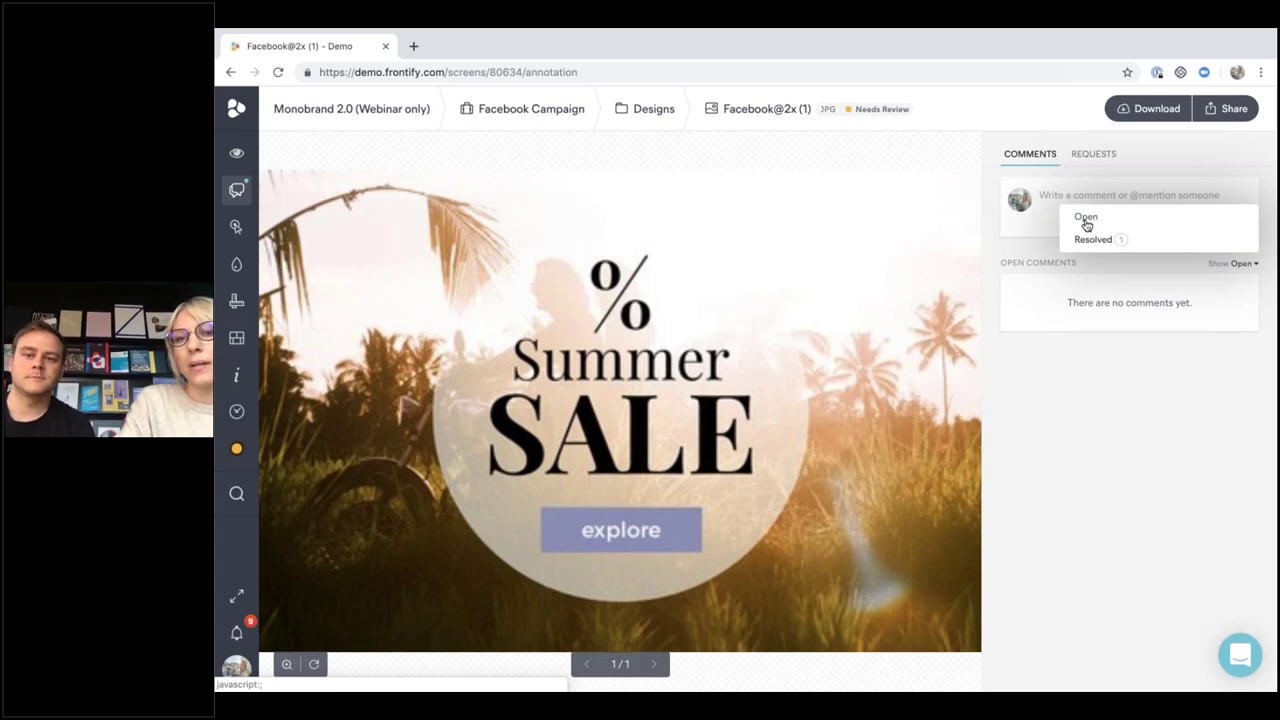
# Start an approval request for the artwork, assign the listed team member and enter "bitte freigeben" as the description
pyautogui.click(1090, 157)
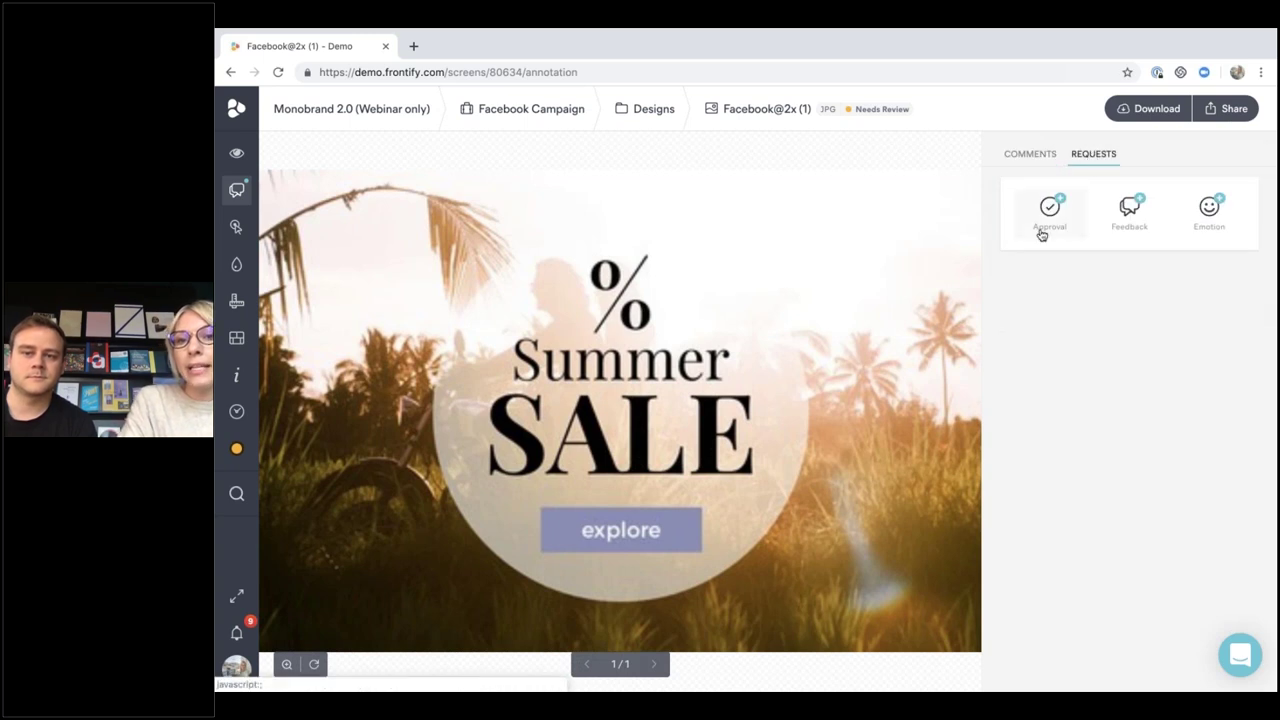
pyautogui.click(1045, 230)
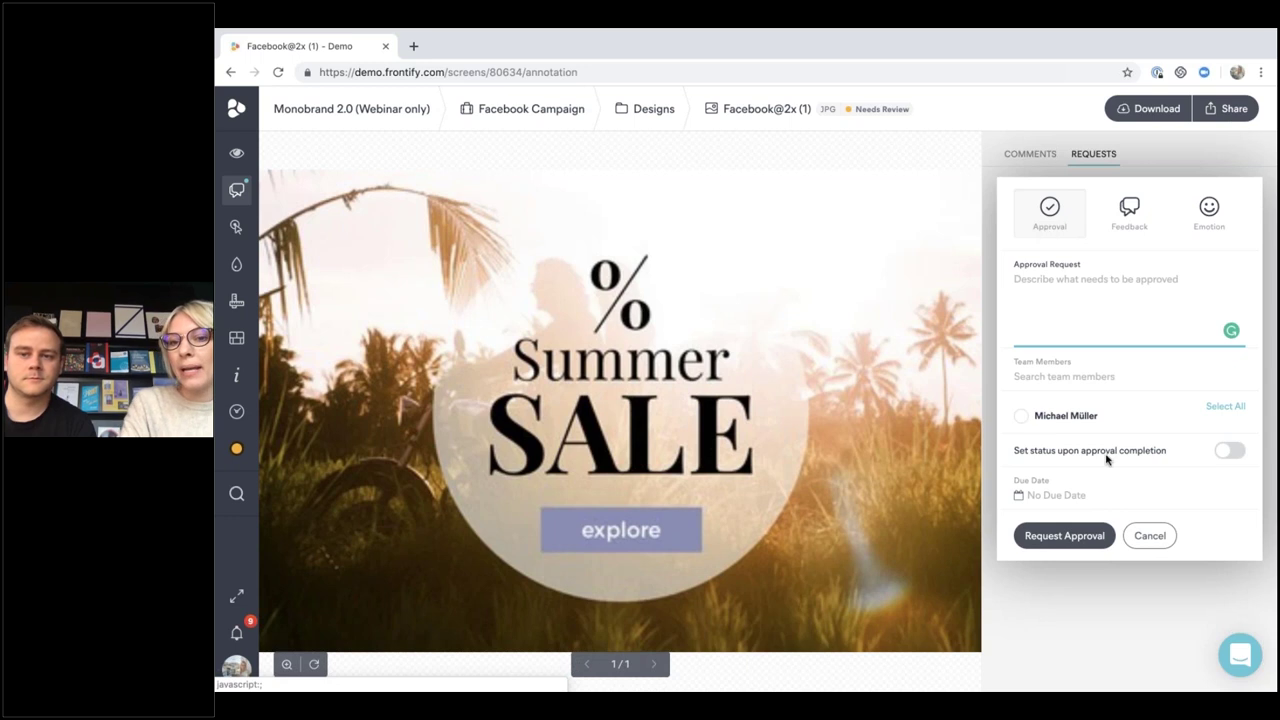
pyautogui.click(1035, 420)
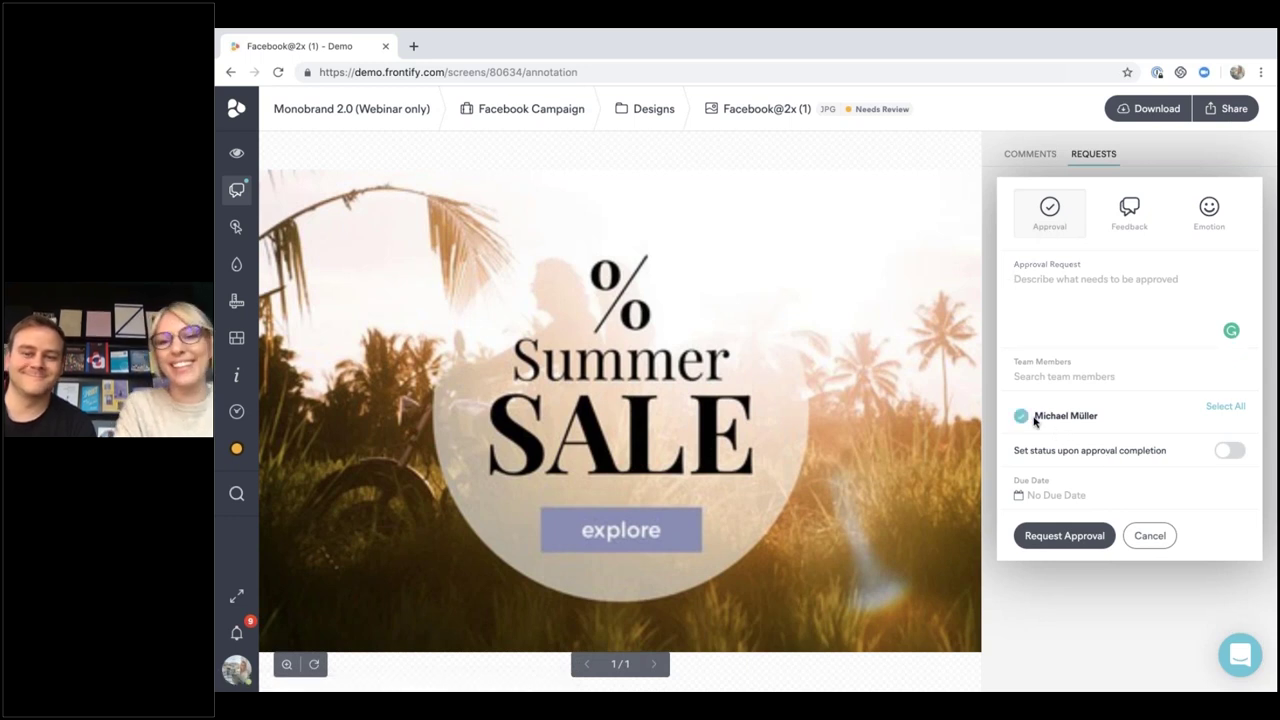
pyautogui.click(1022, 280)
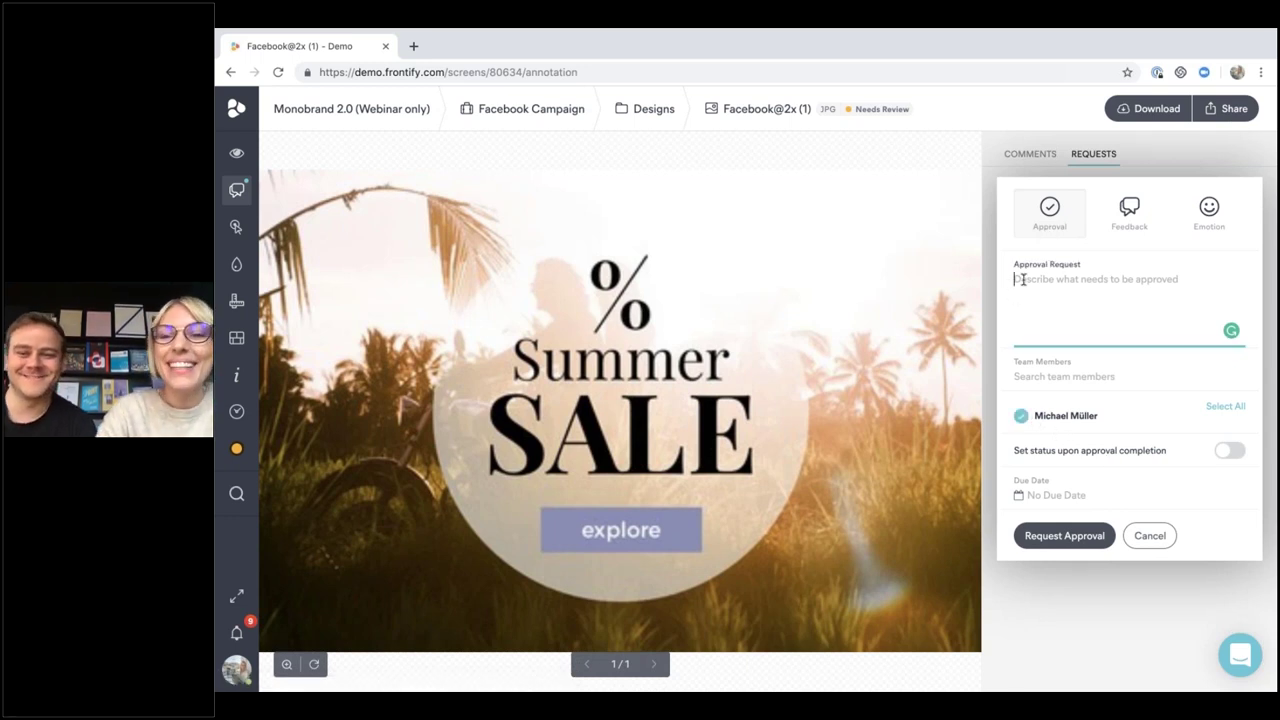
pyautogui.write('bit')
pyautogui.press('Return')
pyautogui.write('e')
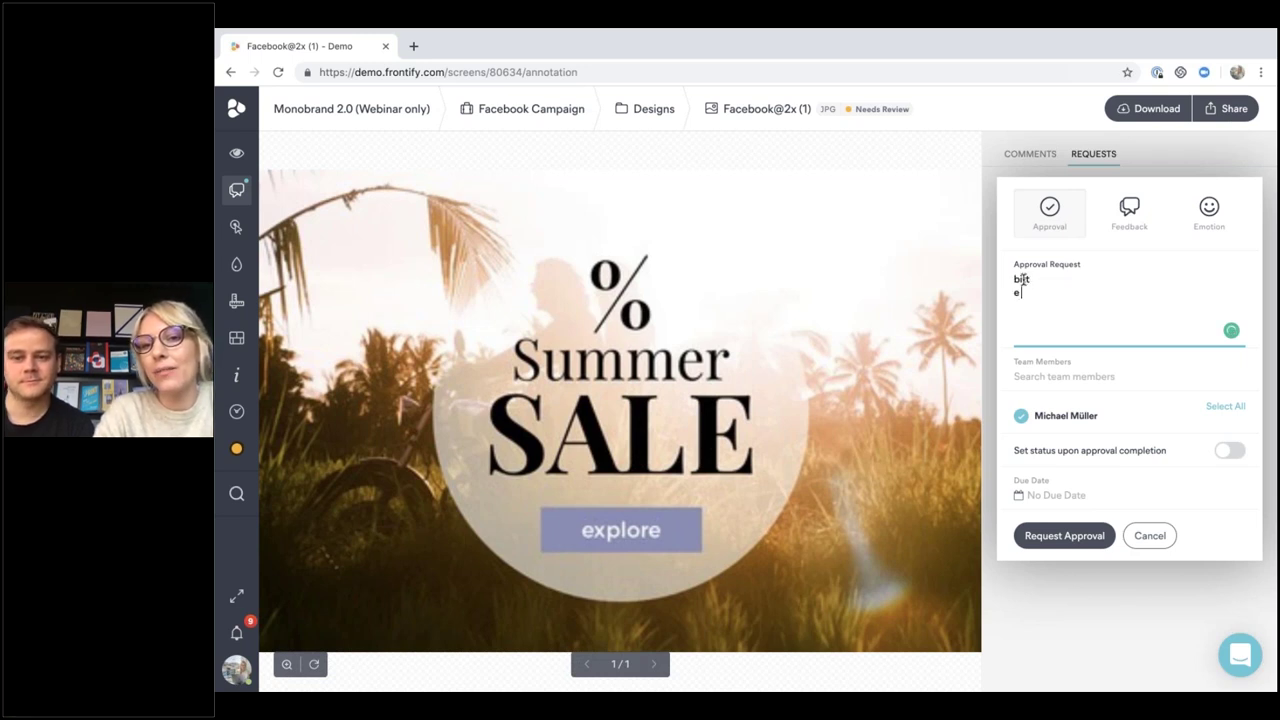
pyautogui.press('BackSpace')
pyautogui.press('BackSpace')
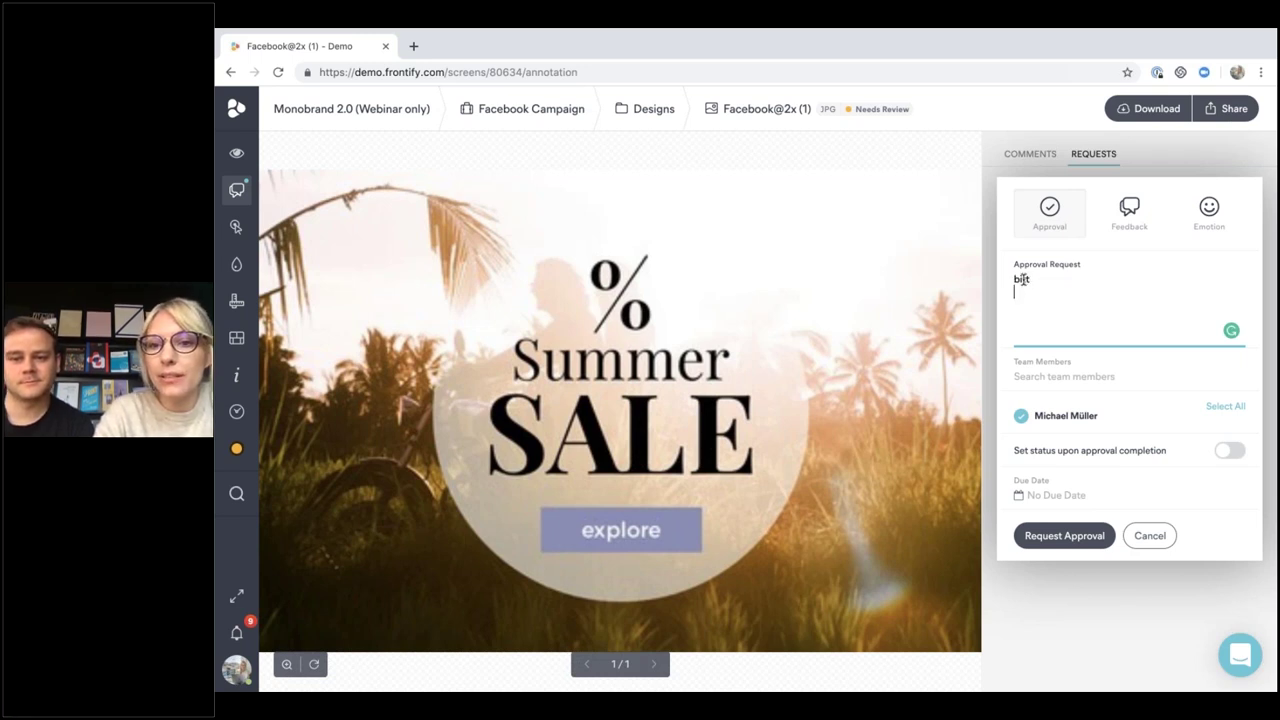
pyautogui.write('te')
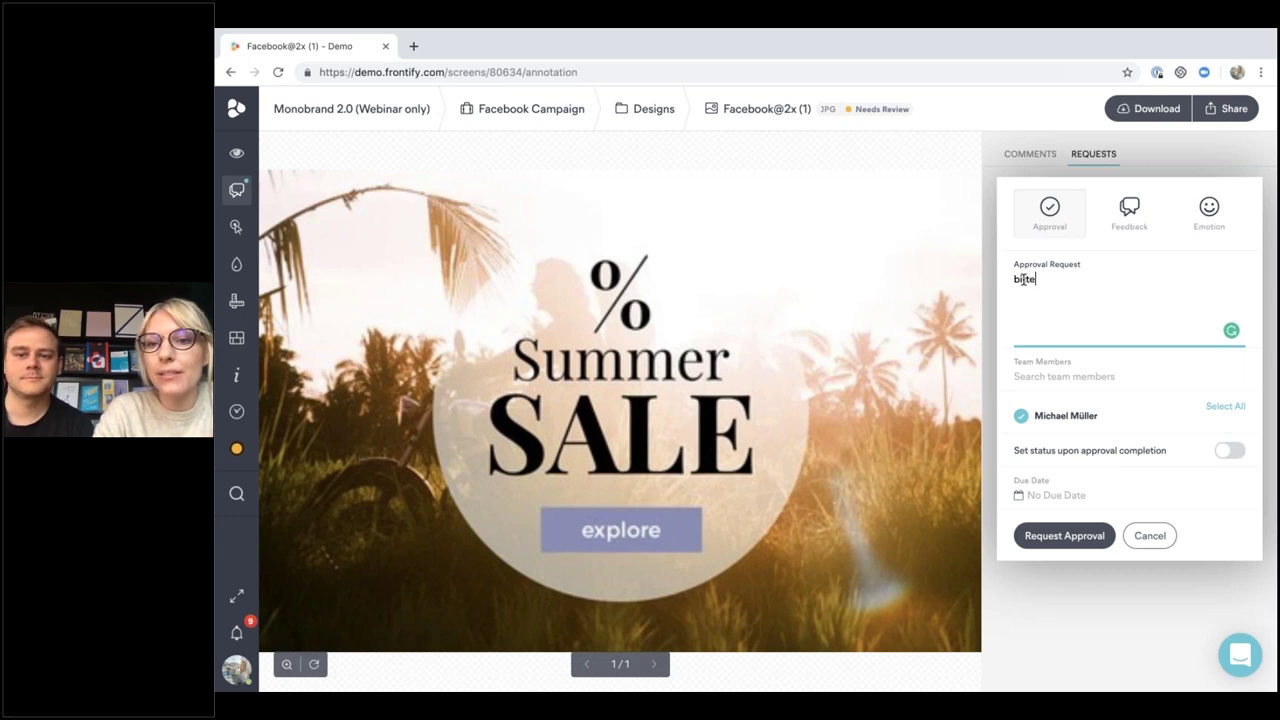
pyautogui.write(' freigeben')
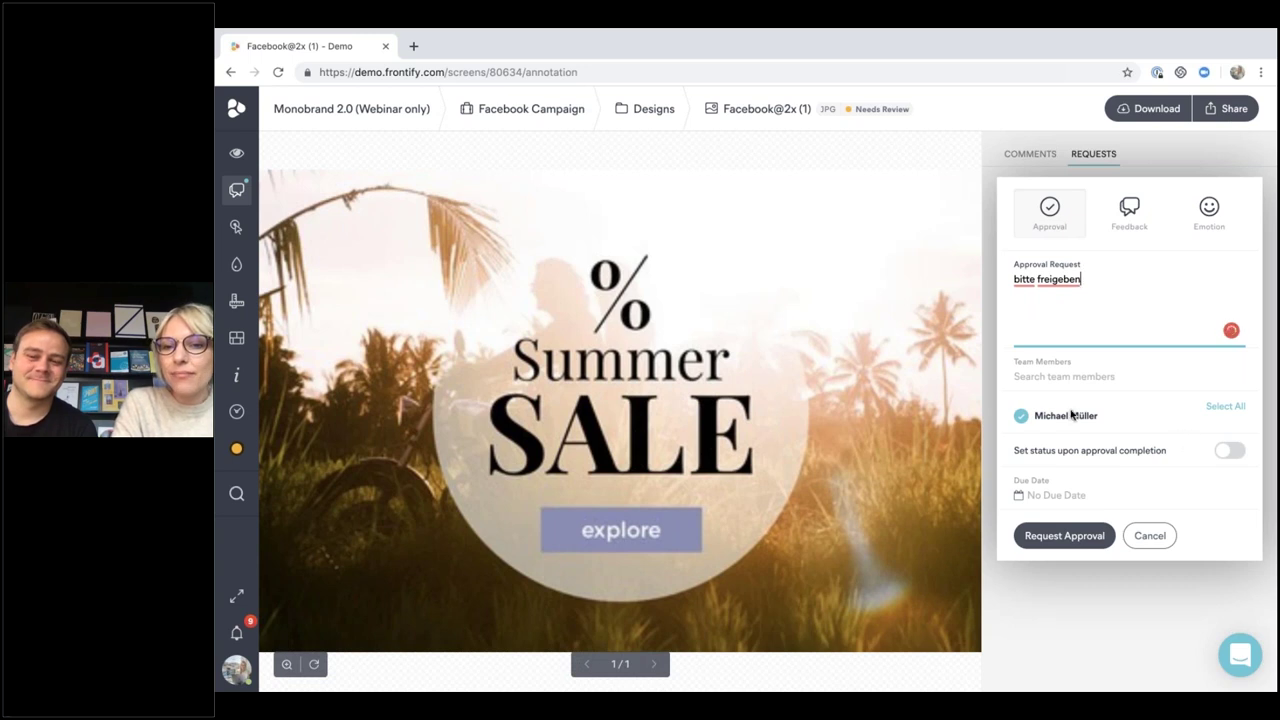
# Send the approval request with status setting upon completion enabled and due date 10/04/2019, and return to the Designs folder
pyautogui.click(1232, 452)
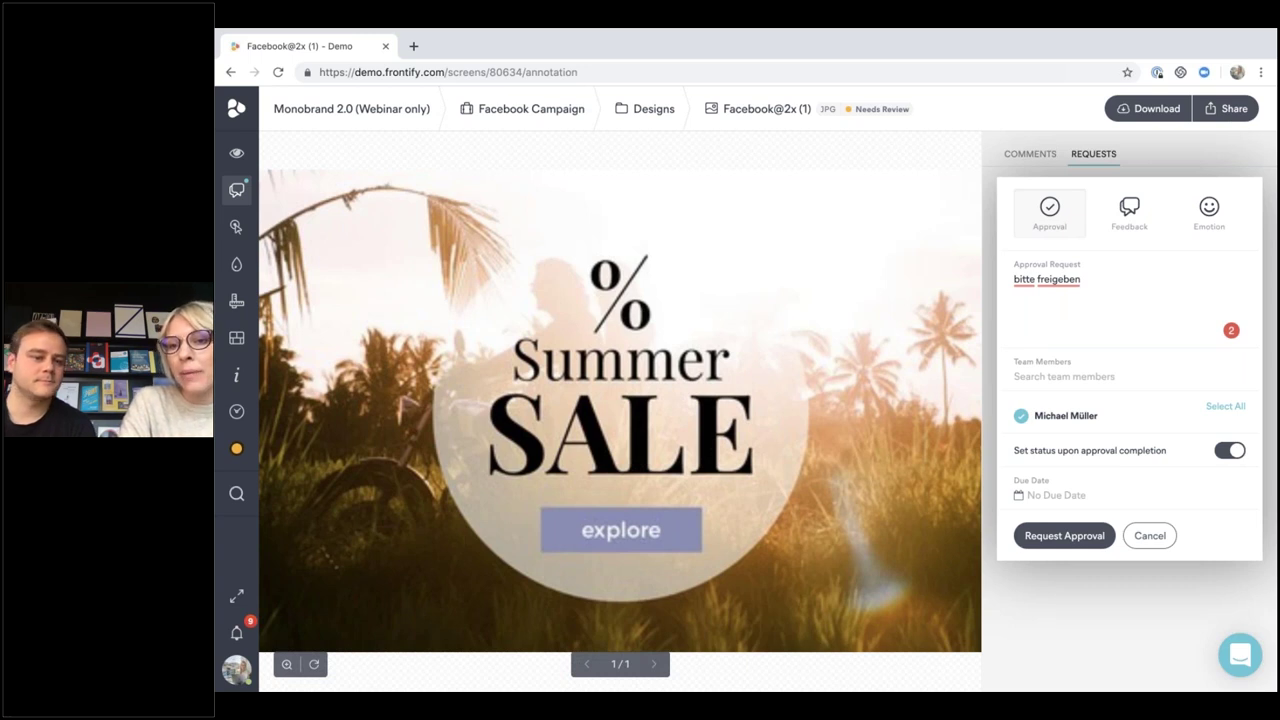
pyautogui.click(1036, 494)
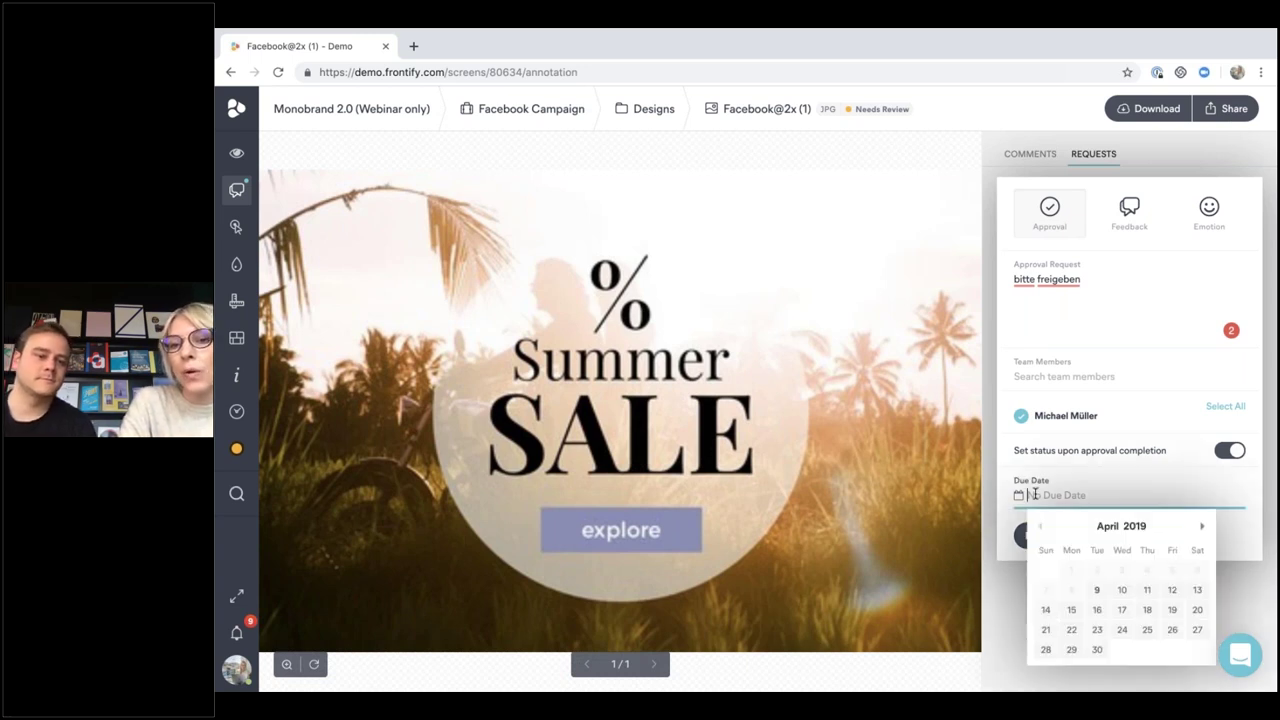
pyautogui.click(1120, 592)
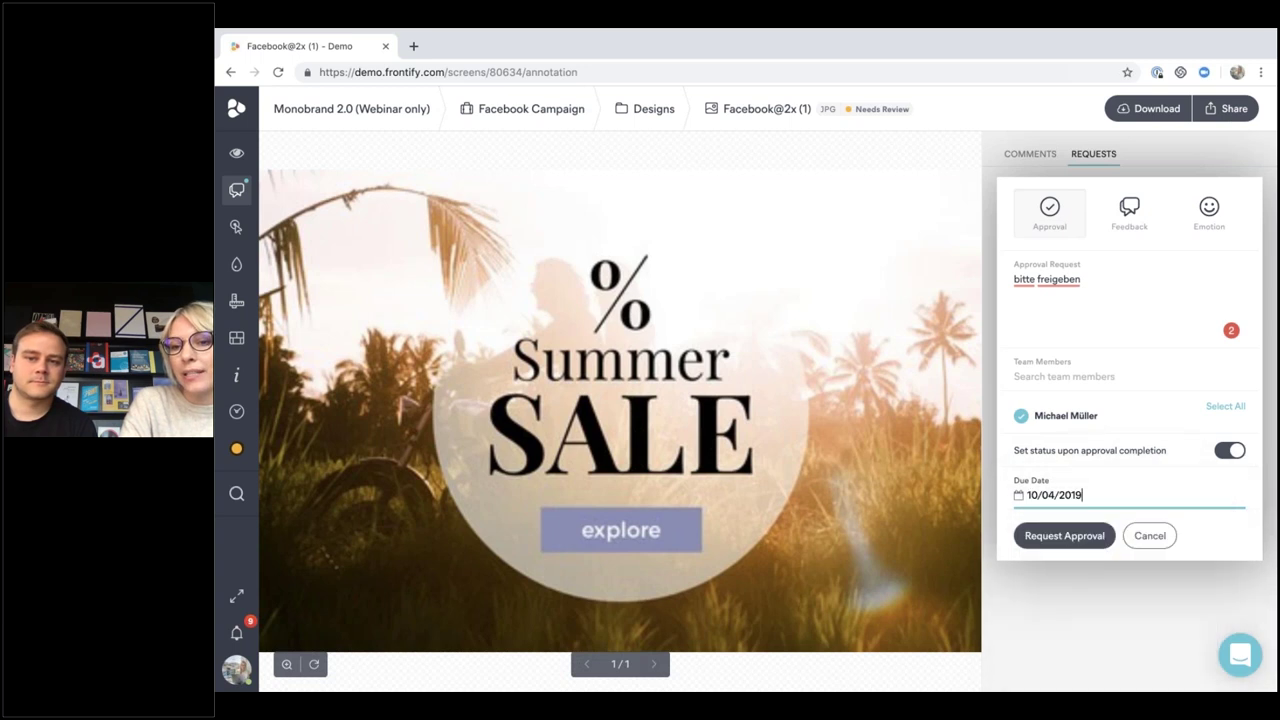
pyautogui.click(1070, 537)
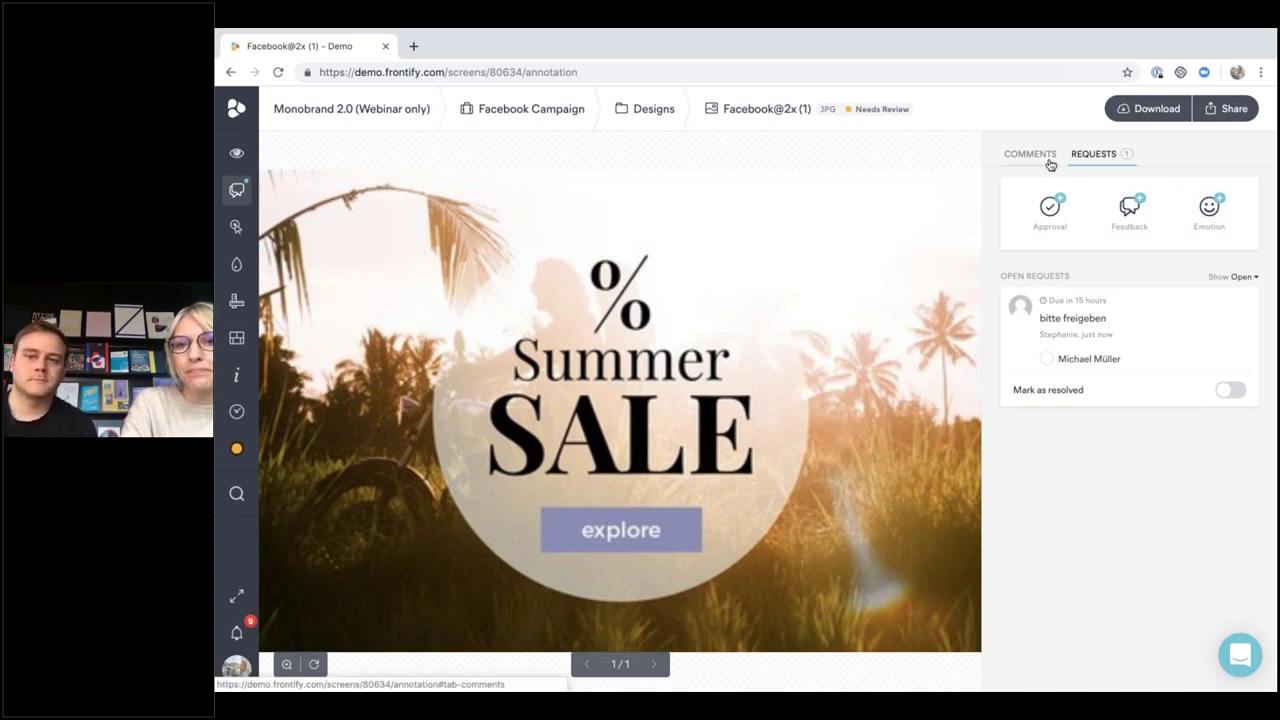
pyautogui.click(630, 110)
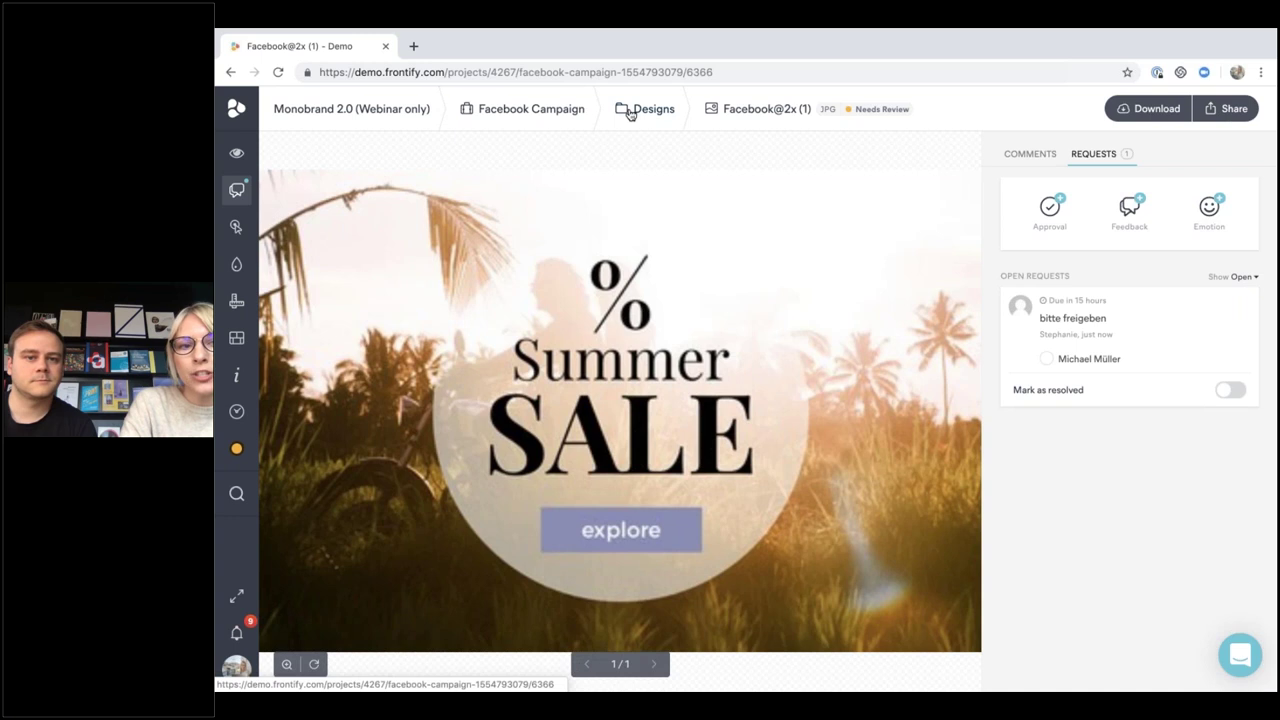
# Move the Facebook@2x (1) artwork from Needs Review to Approved in the Facebook Campaign workflow board
pyautogui.moveTo(570, 230)
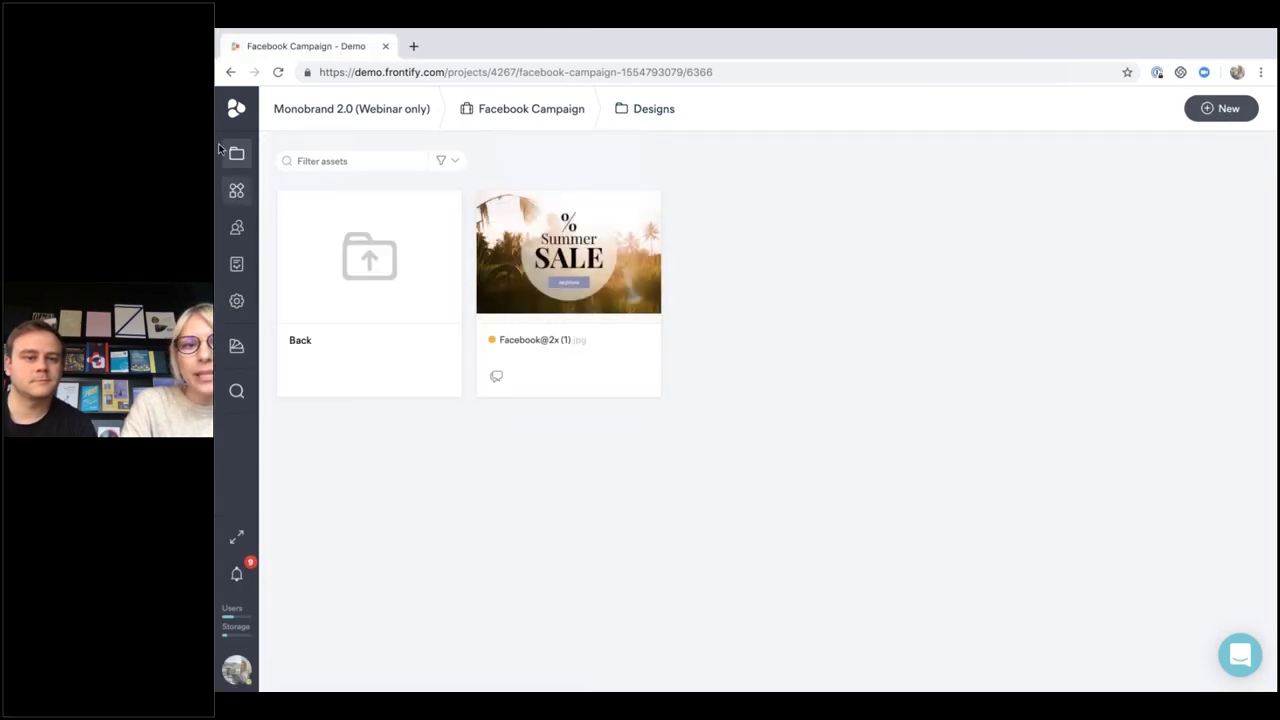
pyautogui.click(236, 192)
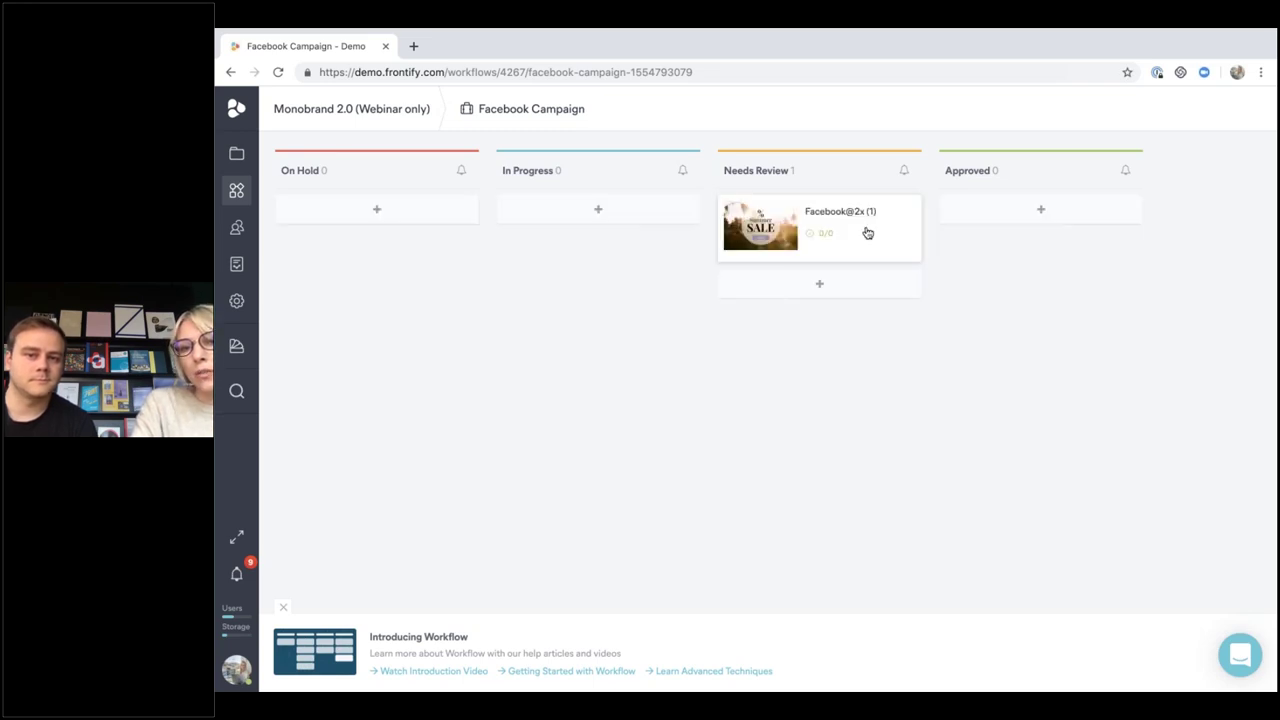
pyautogui.moveTo(866, 231); pyautogui.dragTo(1040, 228)
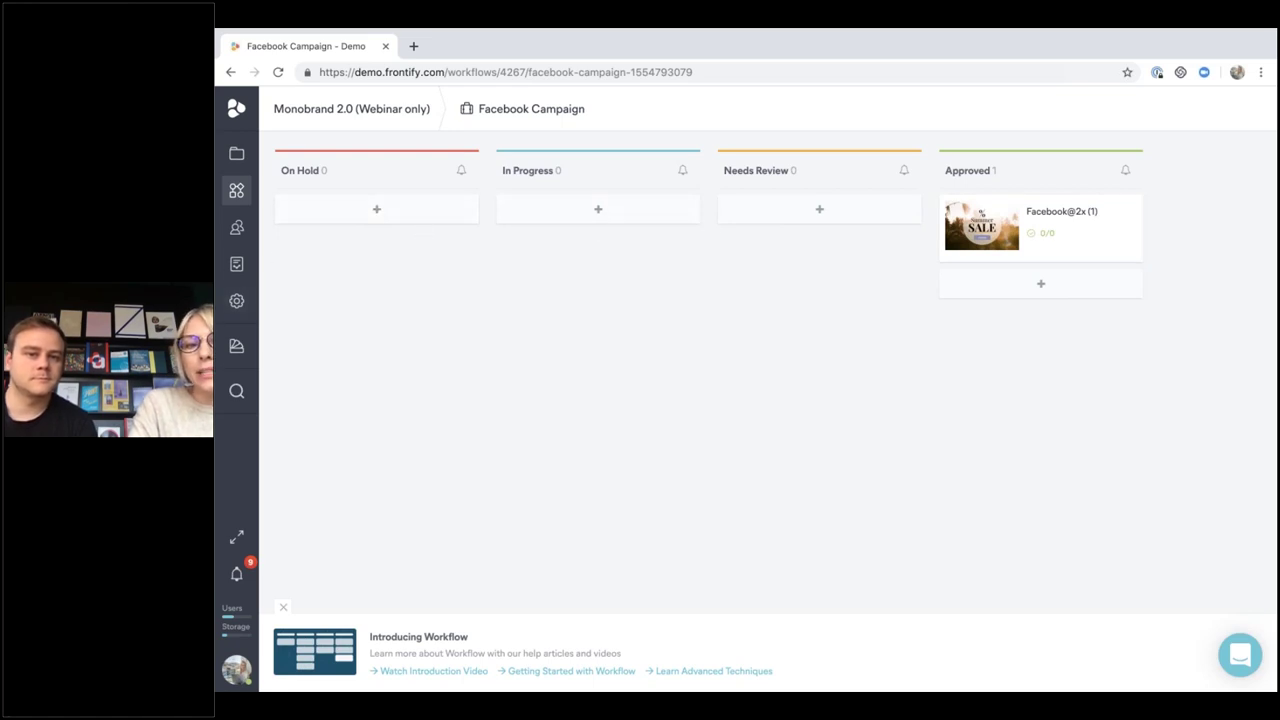
# Assign a team member as owner of the Needs Review status in the project's workflow settings and show its new-task entry
pyautogui.click(237, 302)
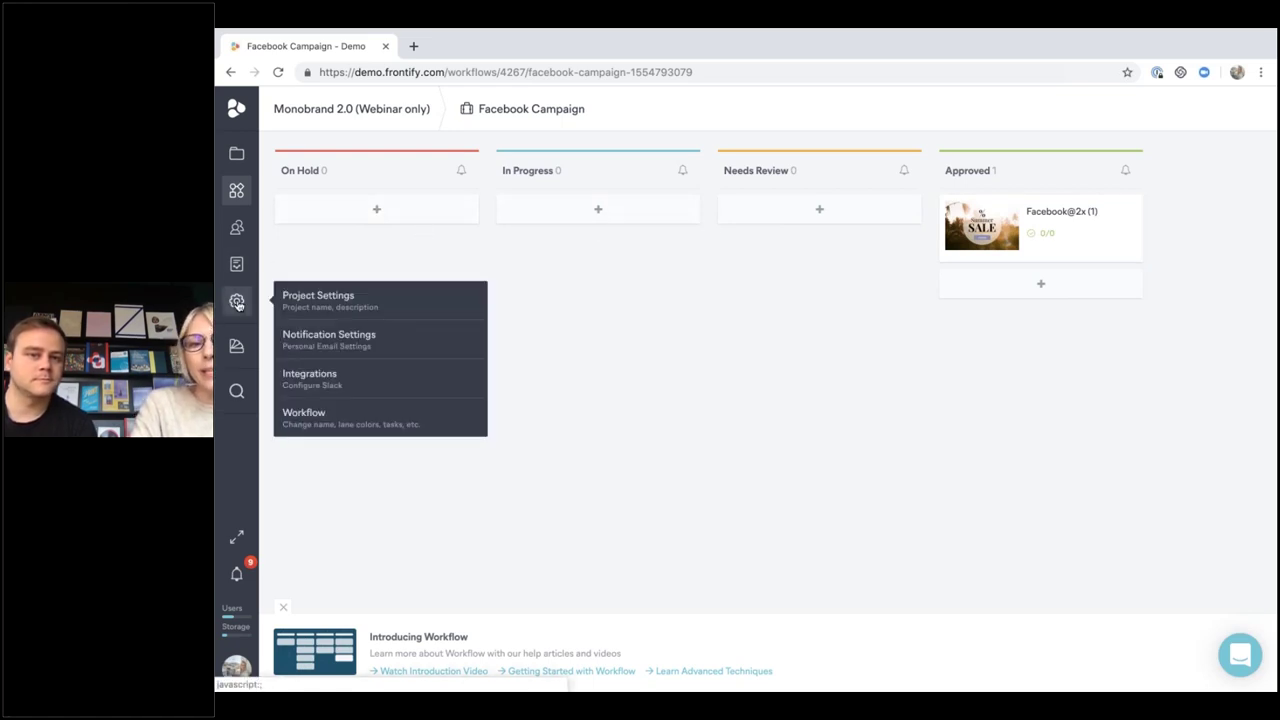
pyautogui.click(330, 424)
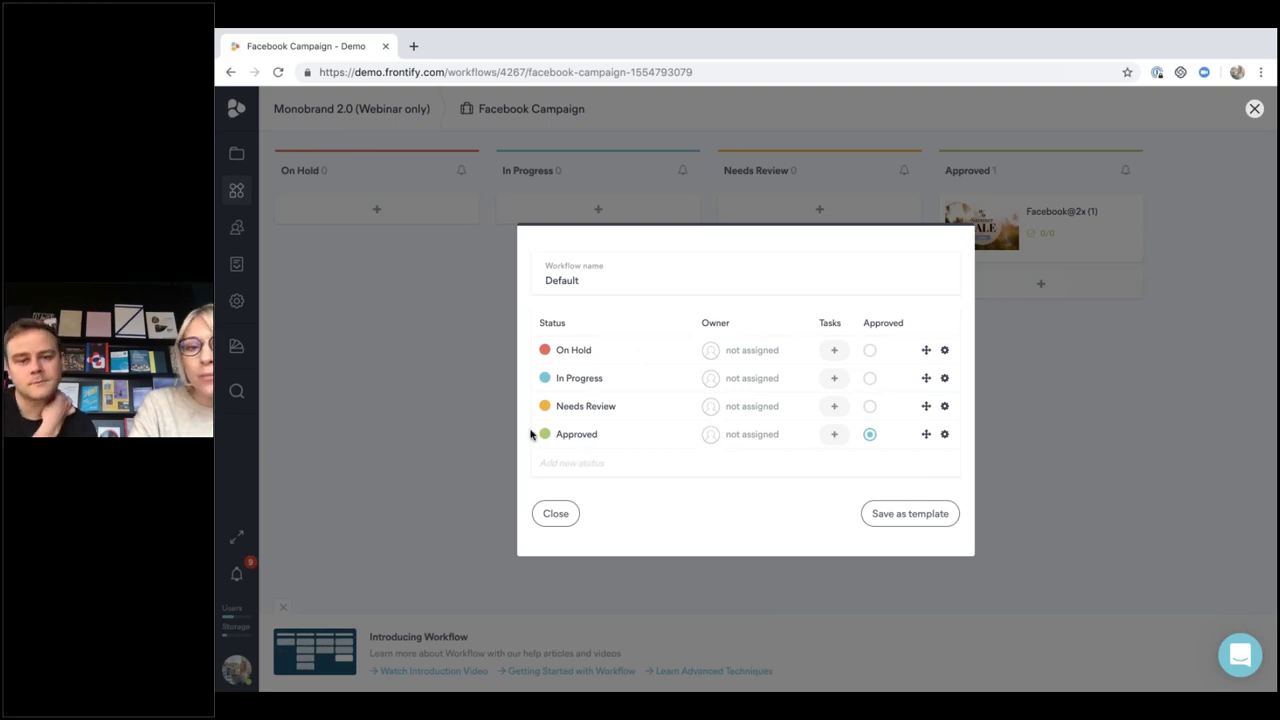
pyautogui.click(730, 414)
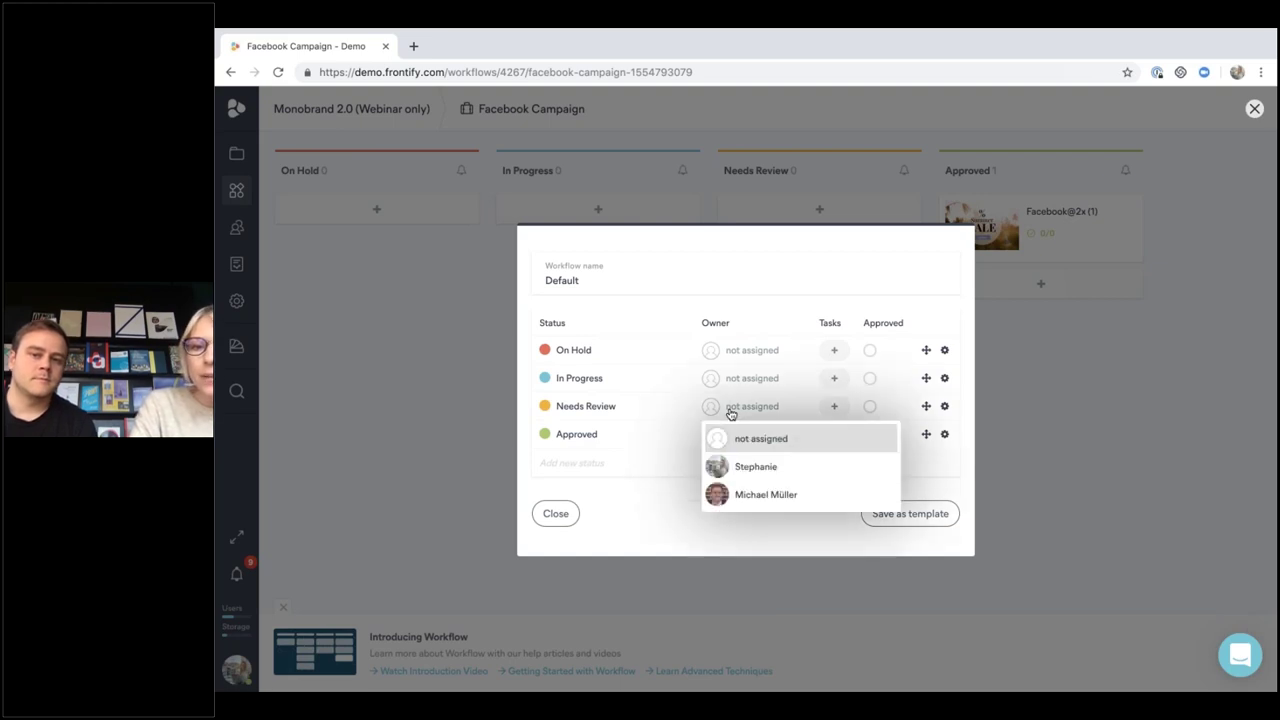
pyautogui.click(752, 476)
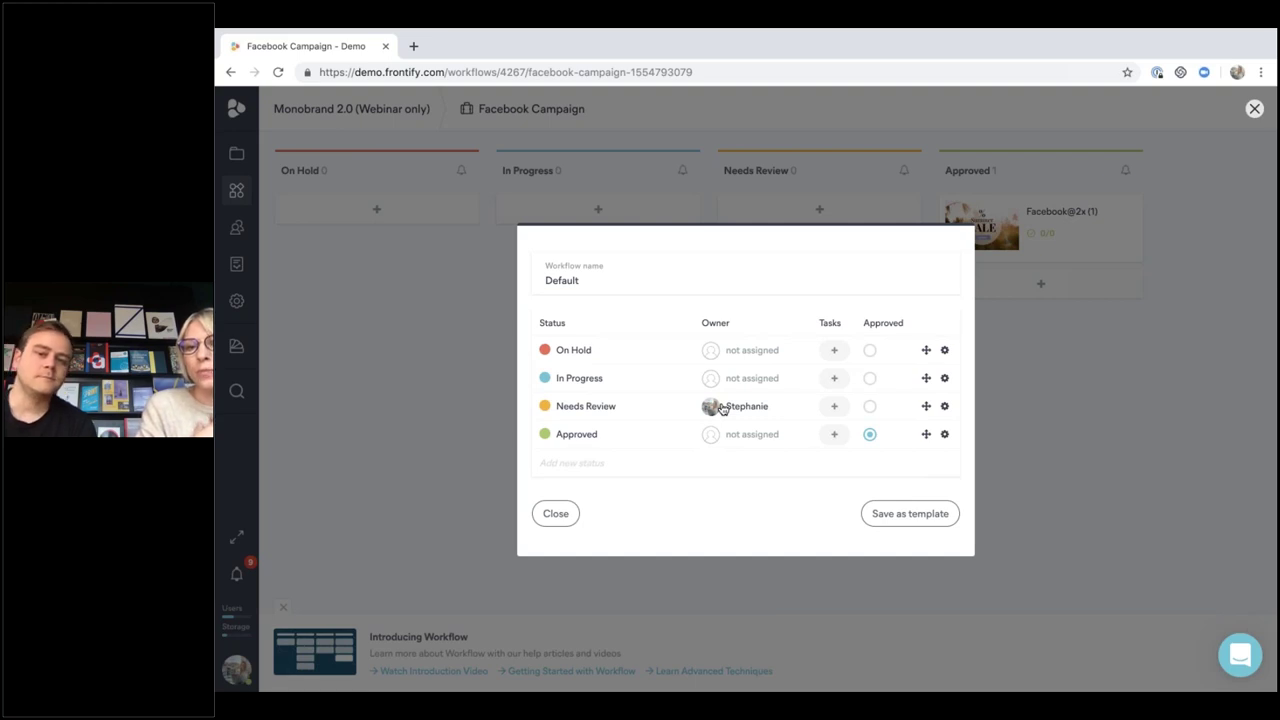
pyautogui.click(836, 407)
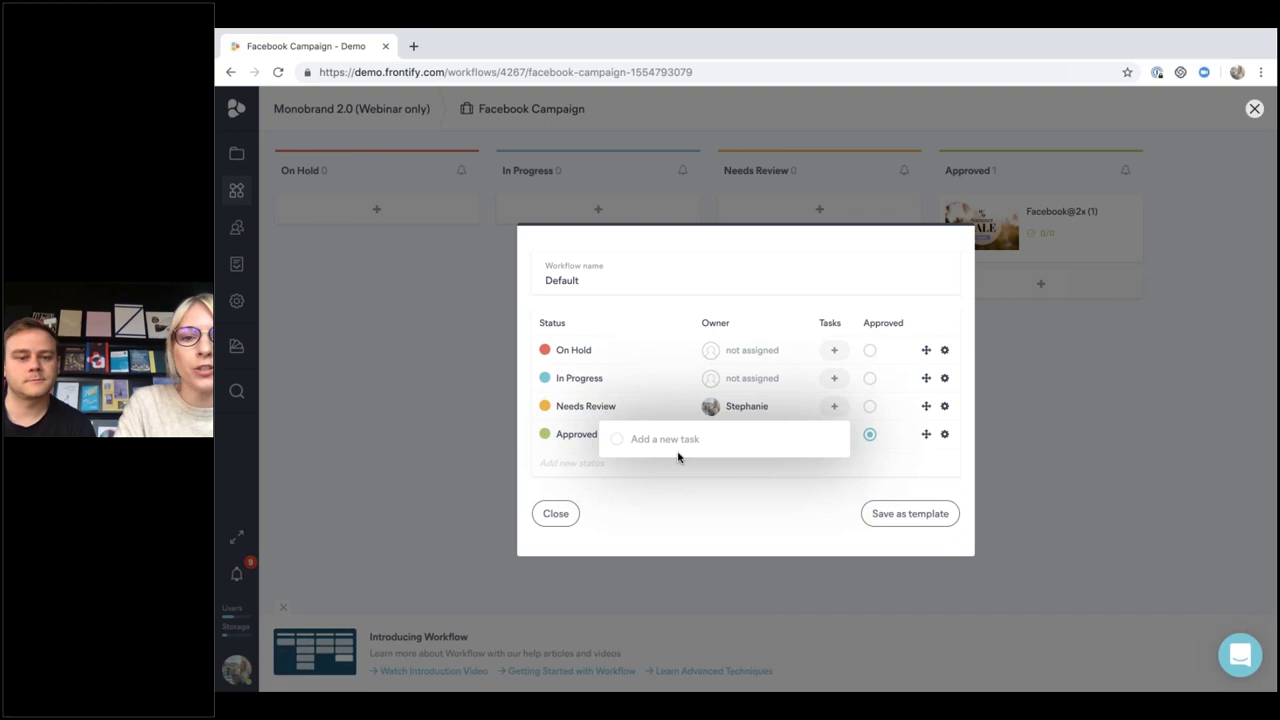
pyautogui.doubleClick(601, 287)
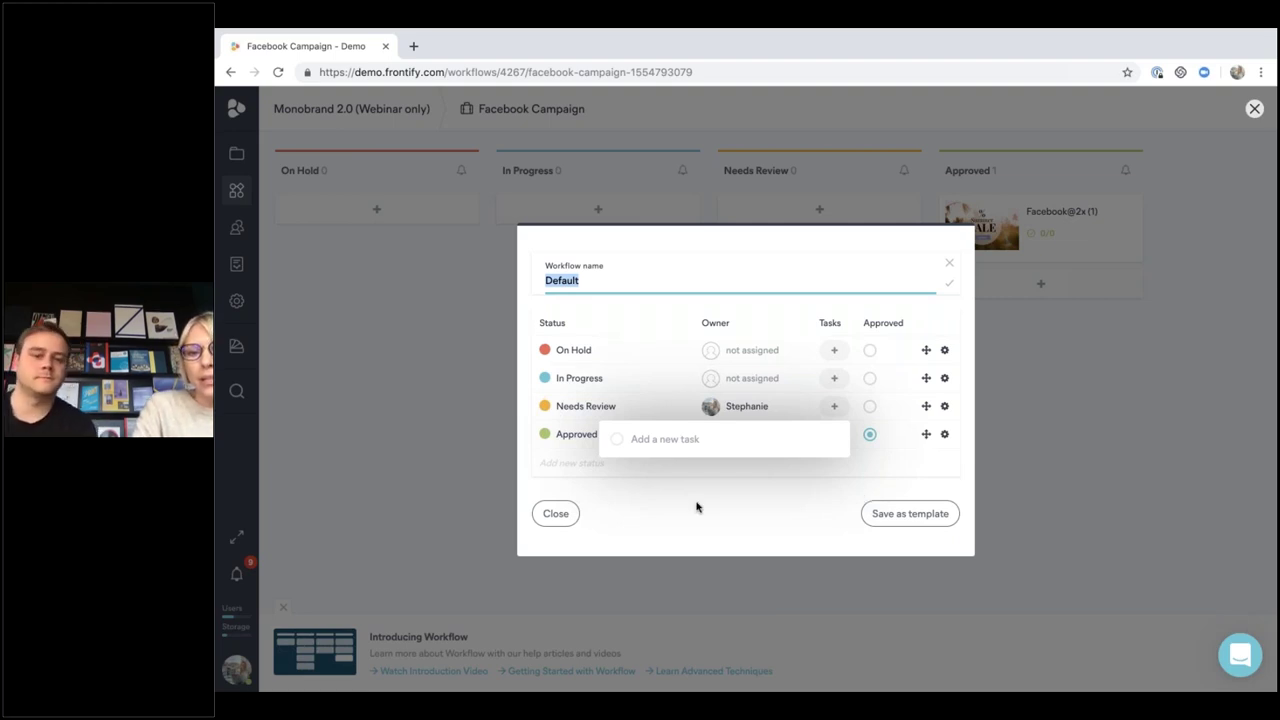
pyautogui.click(566, 514)
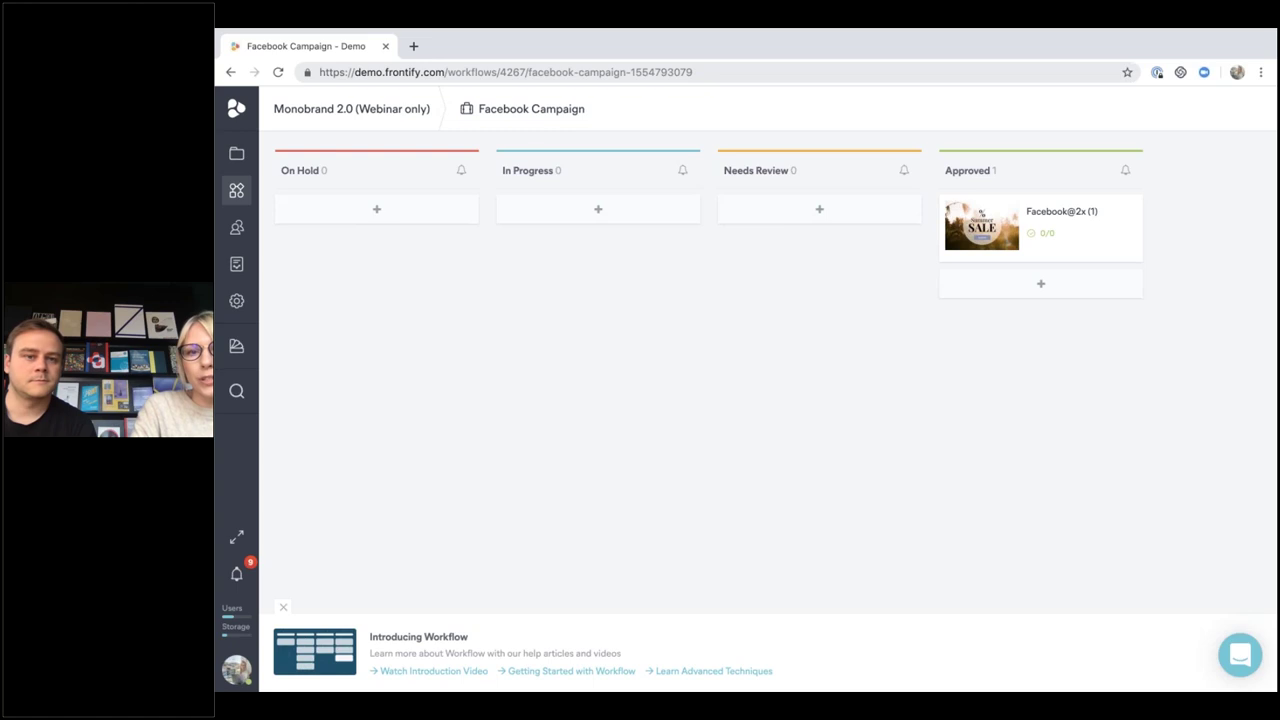
# Try to import frontify_common_monobrandmaster.sketch as a new template in the Facebook Campaign project
pyautogui.click(238, 153)
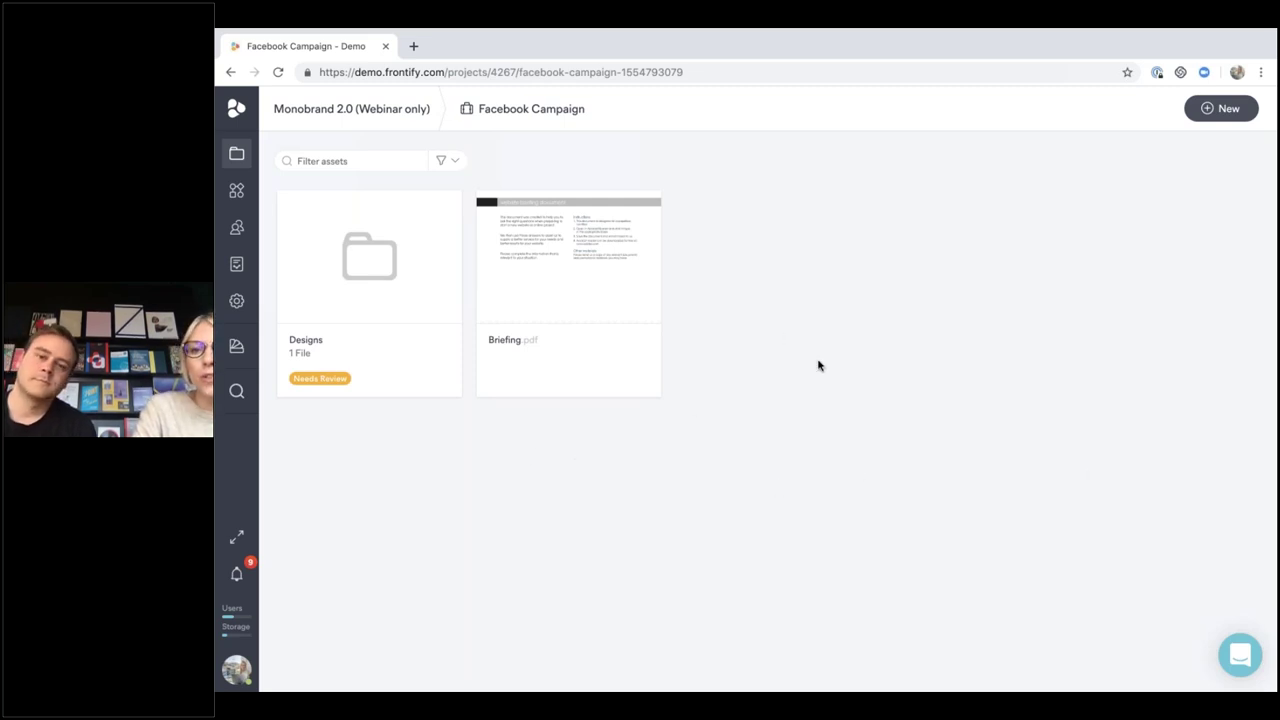
pyautogui.click(1211, 118)
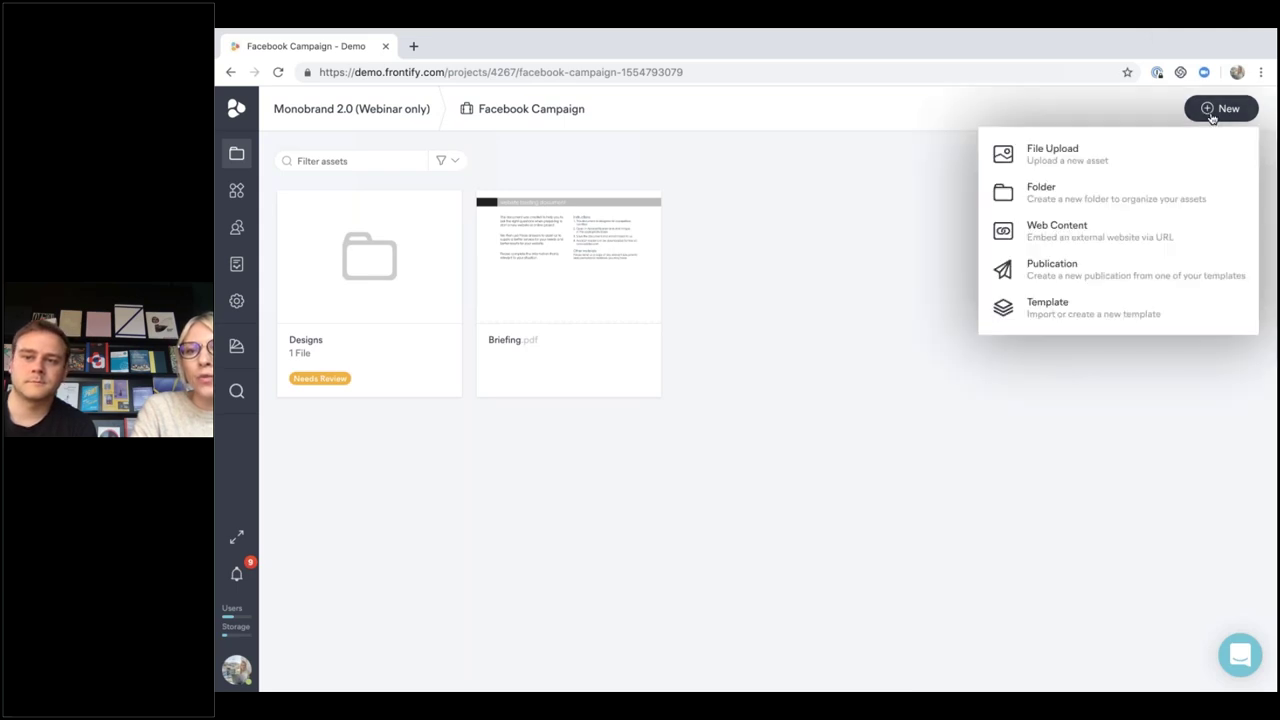
pyautogui.click(1028, 311)
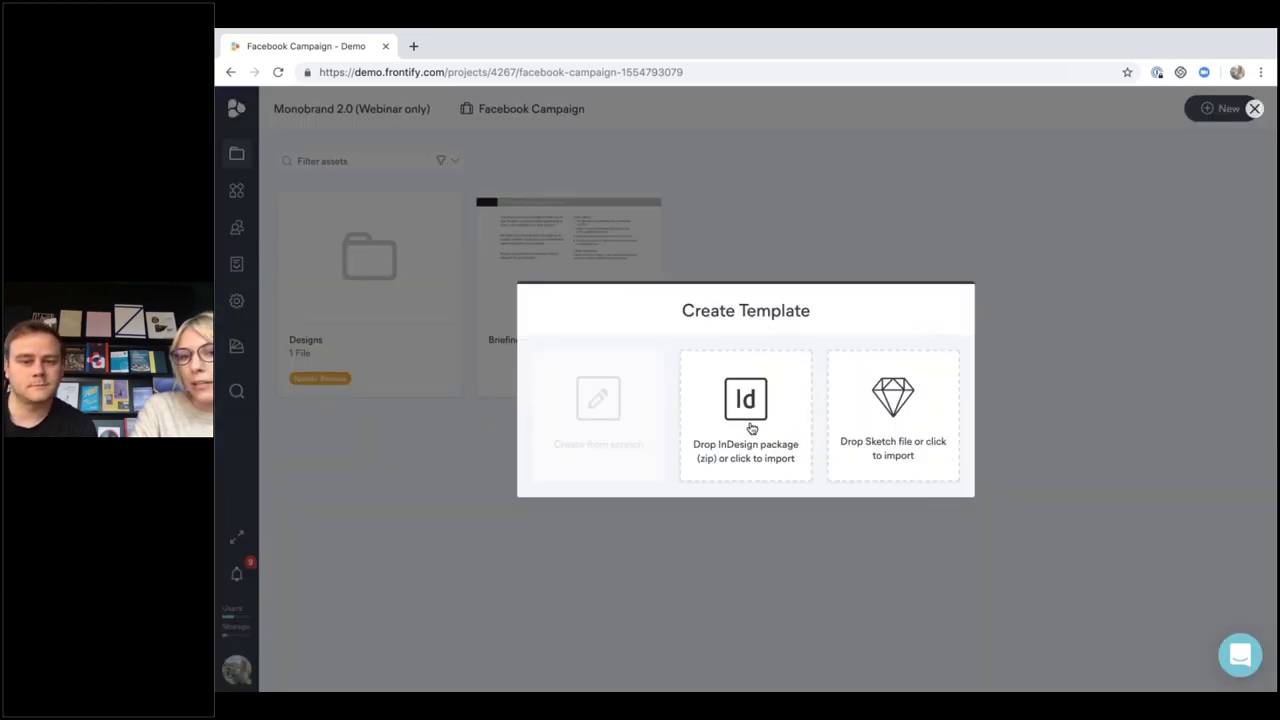
pyautogui.click(893, 413)
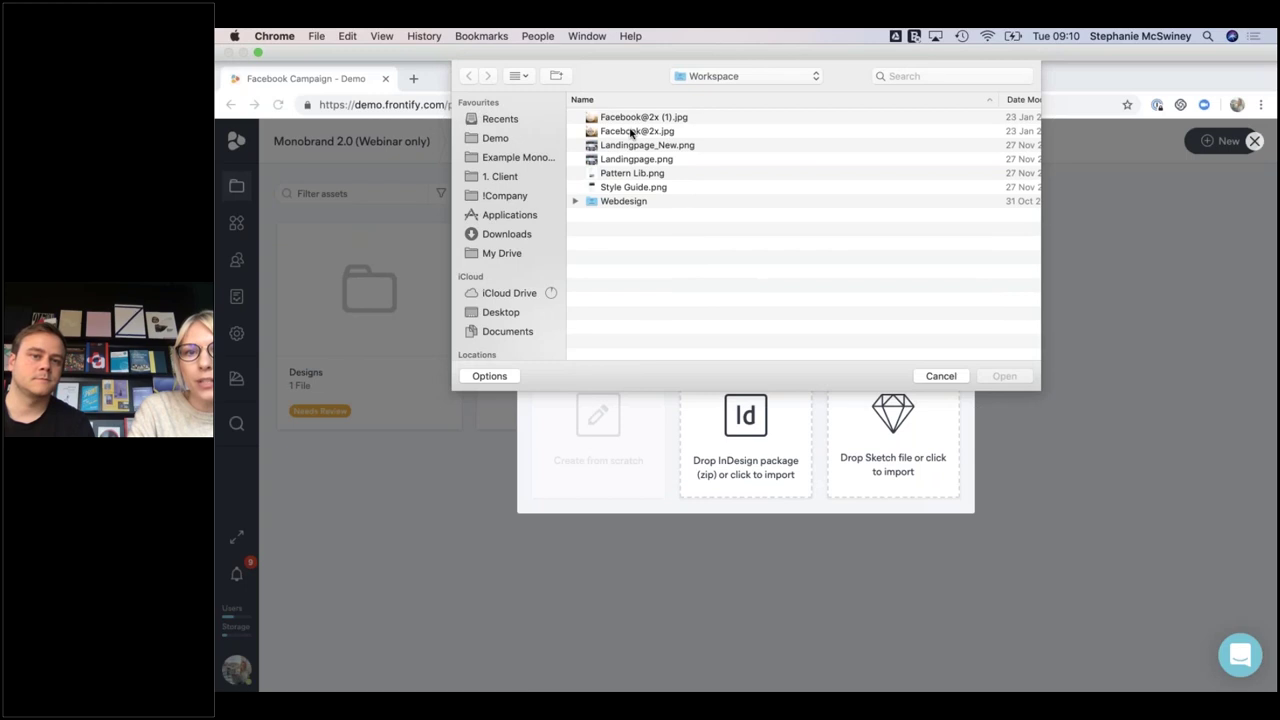
pyautogui.click(705, 79)
pyautogui.click(705, 93)
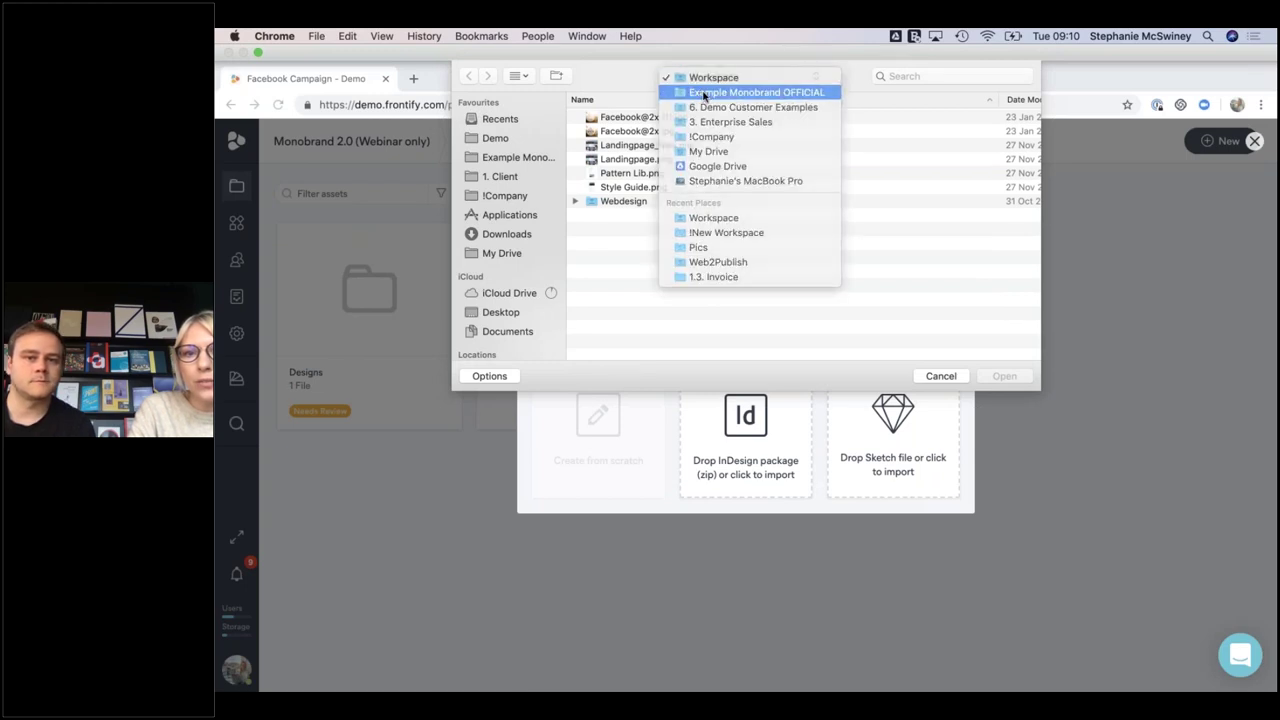
pyautogui.doubleClick(654, 187)
pyautogui.doubleClick(662, 118)
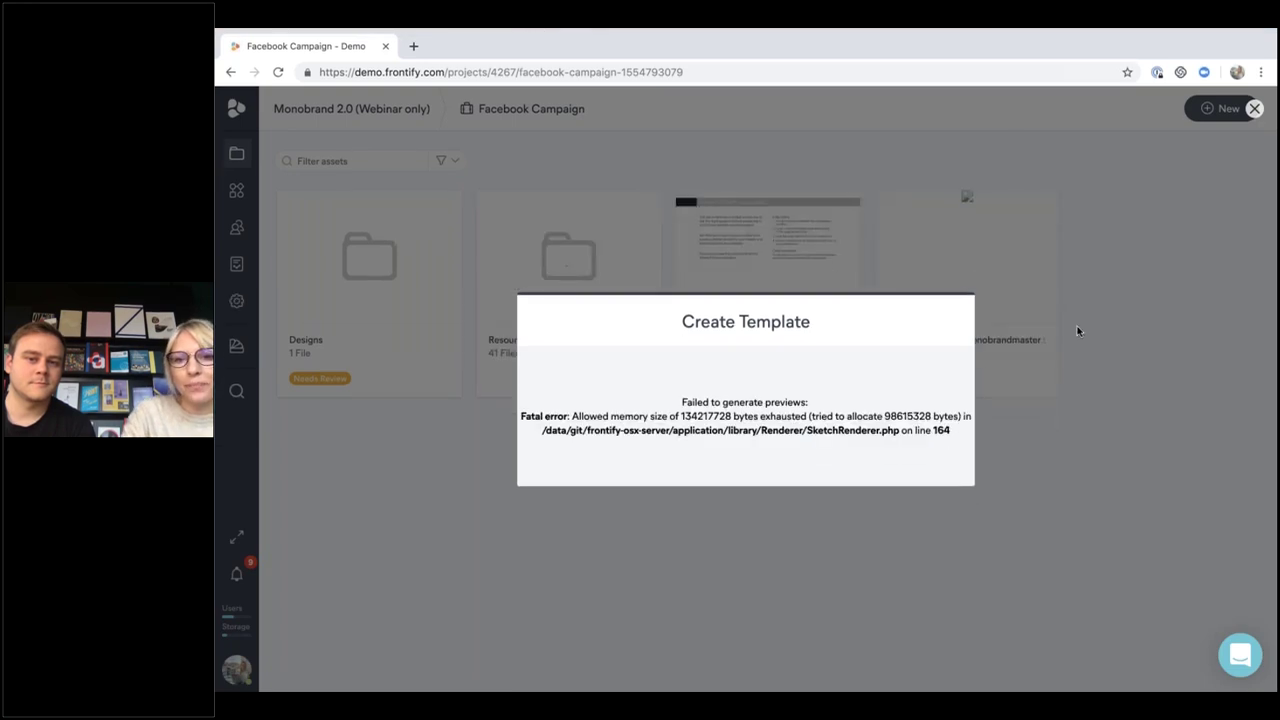
# Dismiss the template import and delete the frontify_common_monobrandmaster template from the project
pyautogui.click(1077, 329)
pyautogui.click(1039, 376)
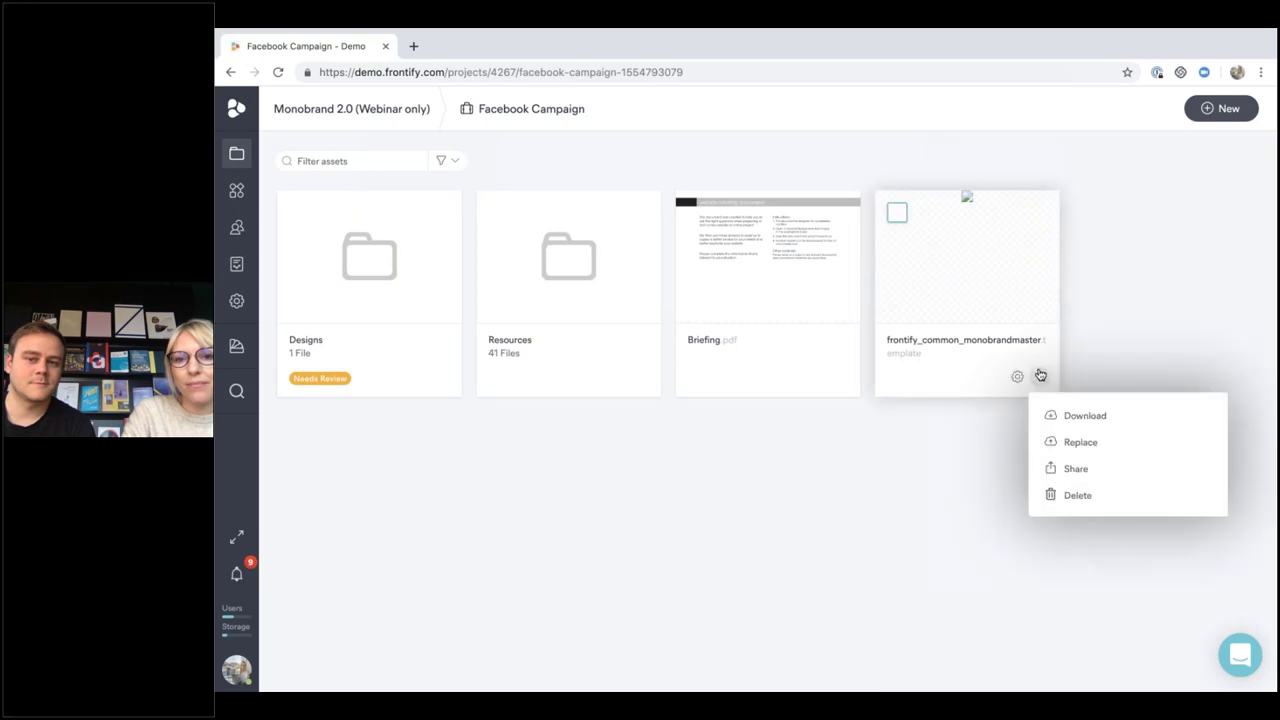
pyautogui.click(1064, 494)
pyautogui.click(1099, 521)
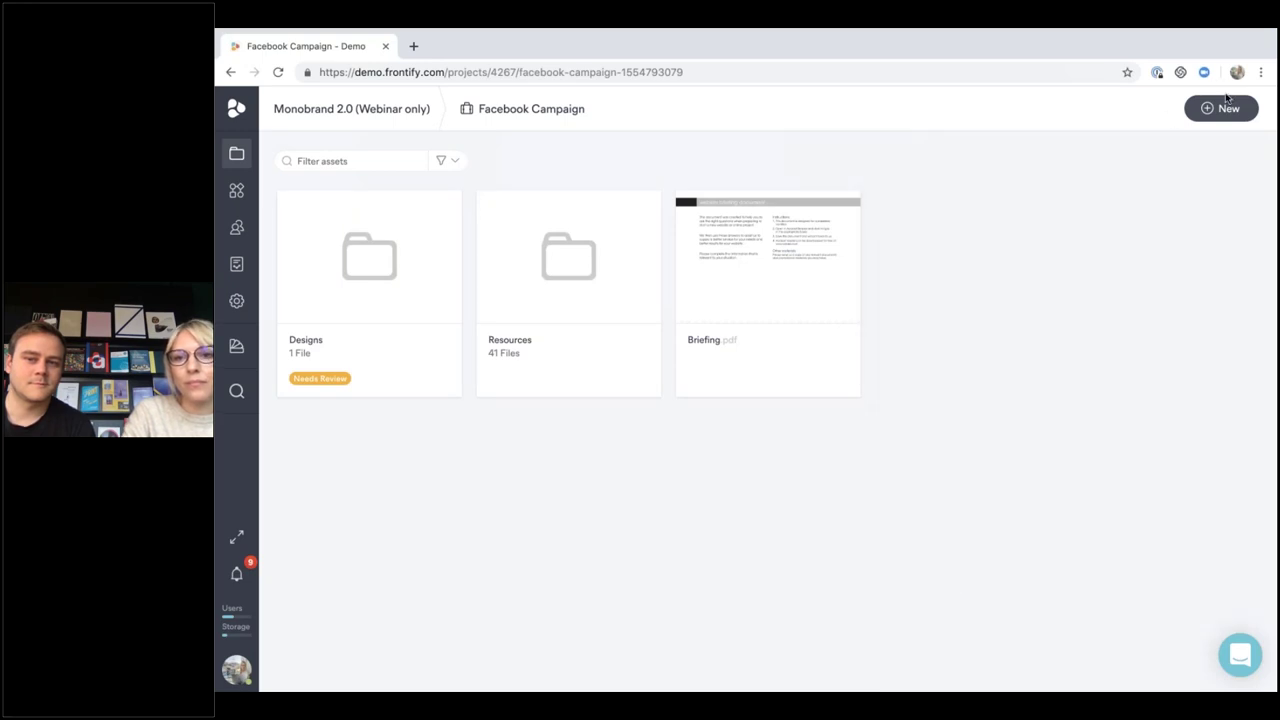
# Import Facebook_Ad_2.sketch from the Web2Publish folder as a new template in the Facebook Campaign project
pyautogui.click(1222, 108)
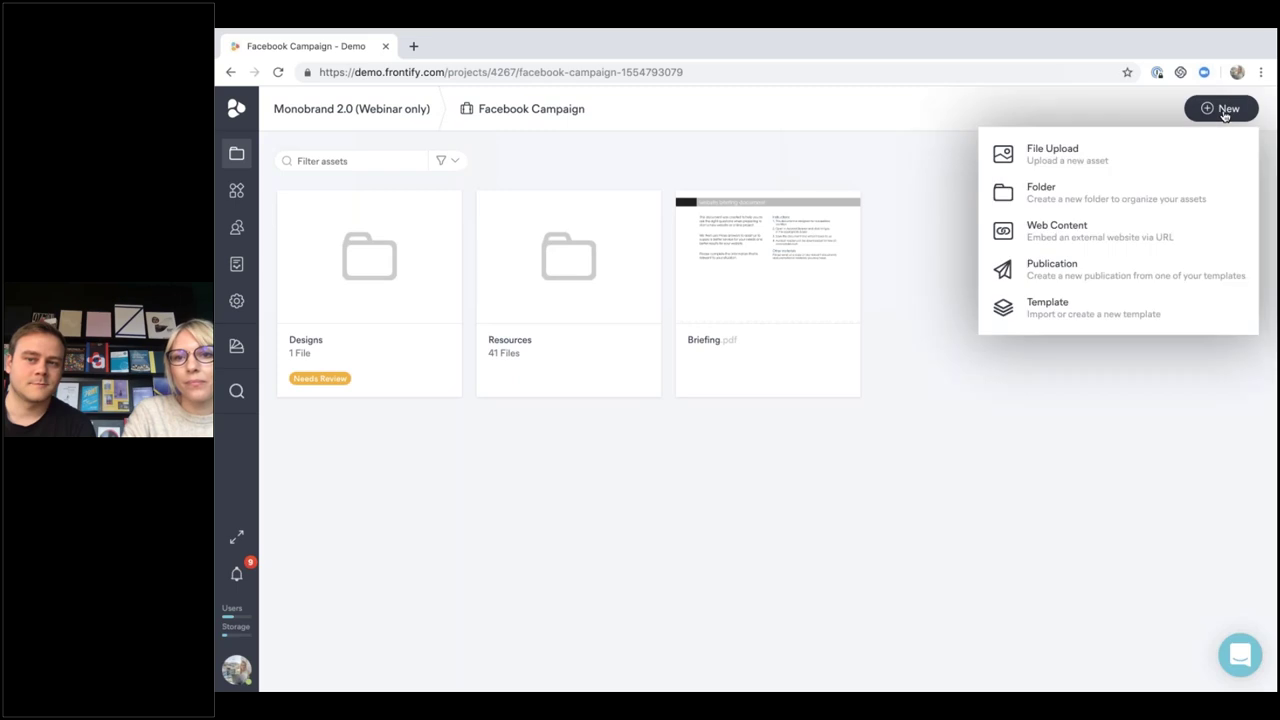
pyautogui.click(1047, 310)
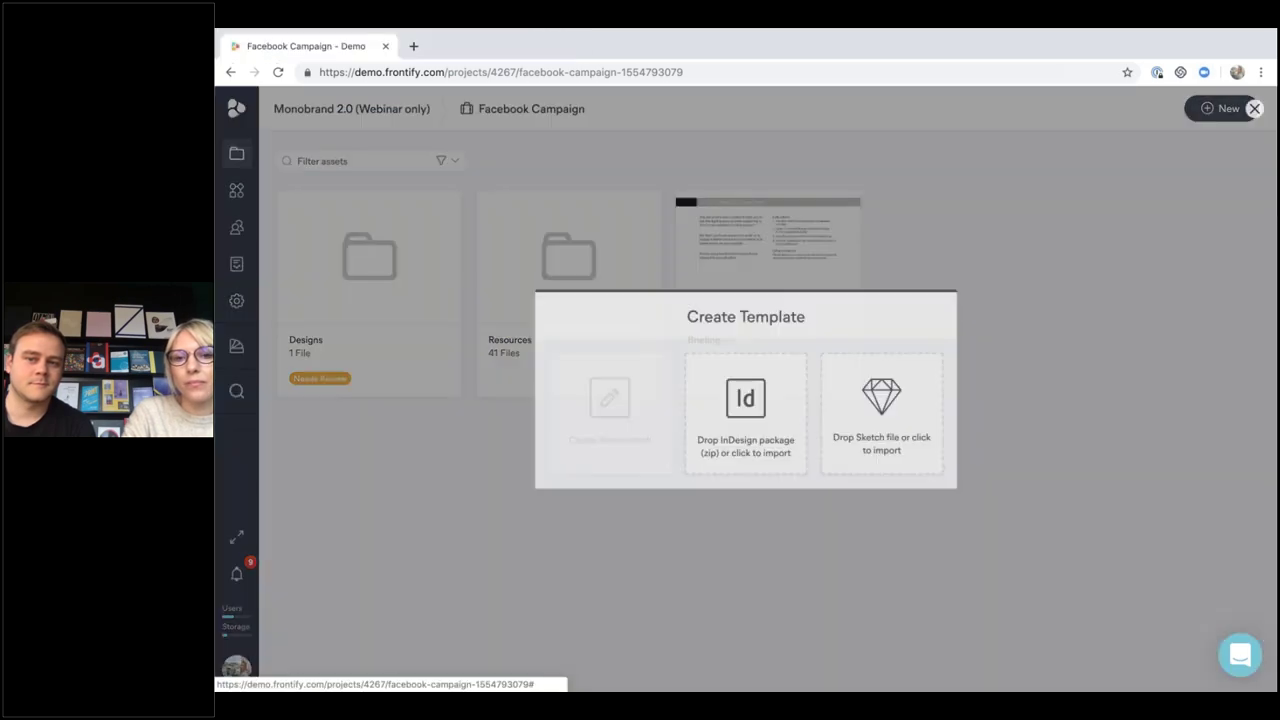
pyautogui.click(893, 421)
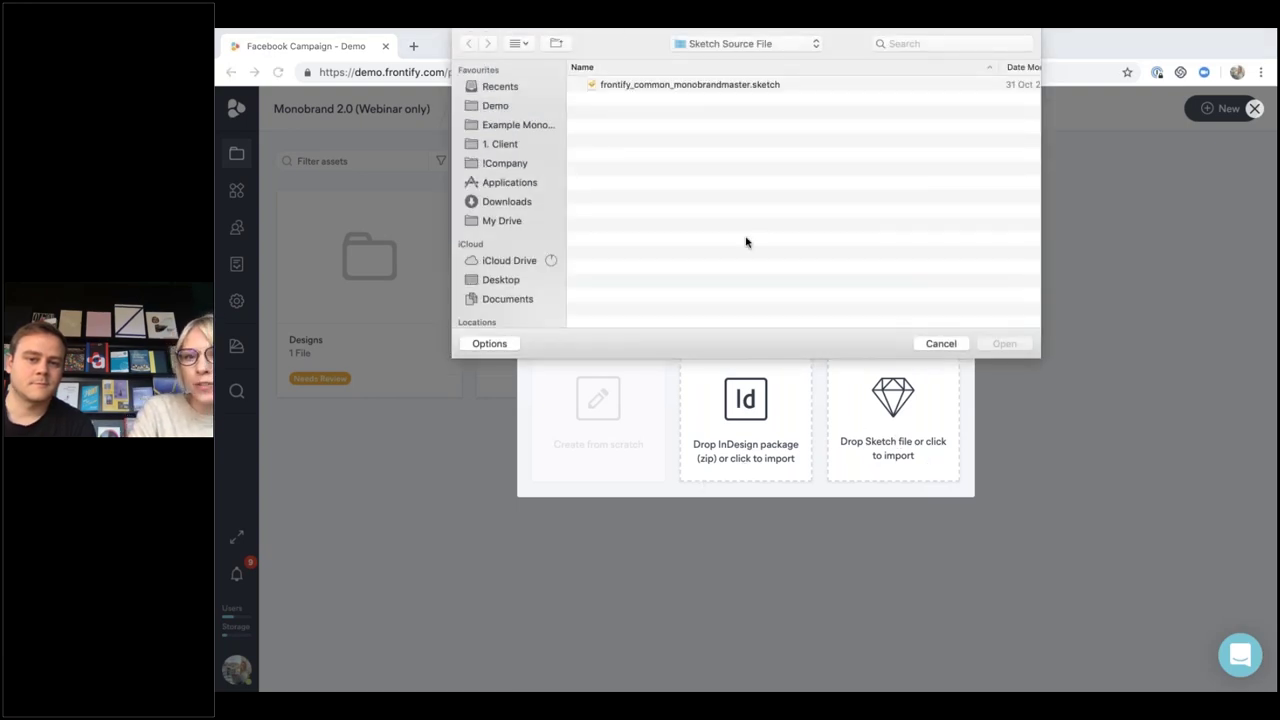
pyautogui.click(716, 47)
pyautogui.click(712, 61)
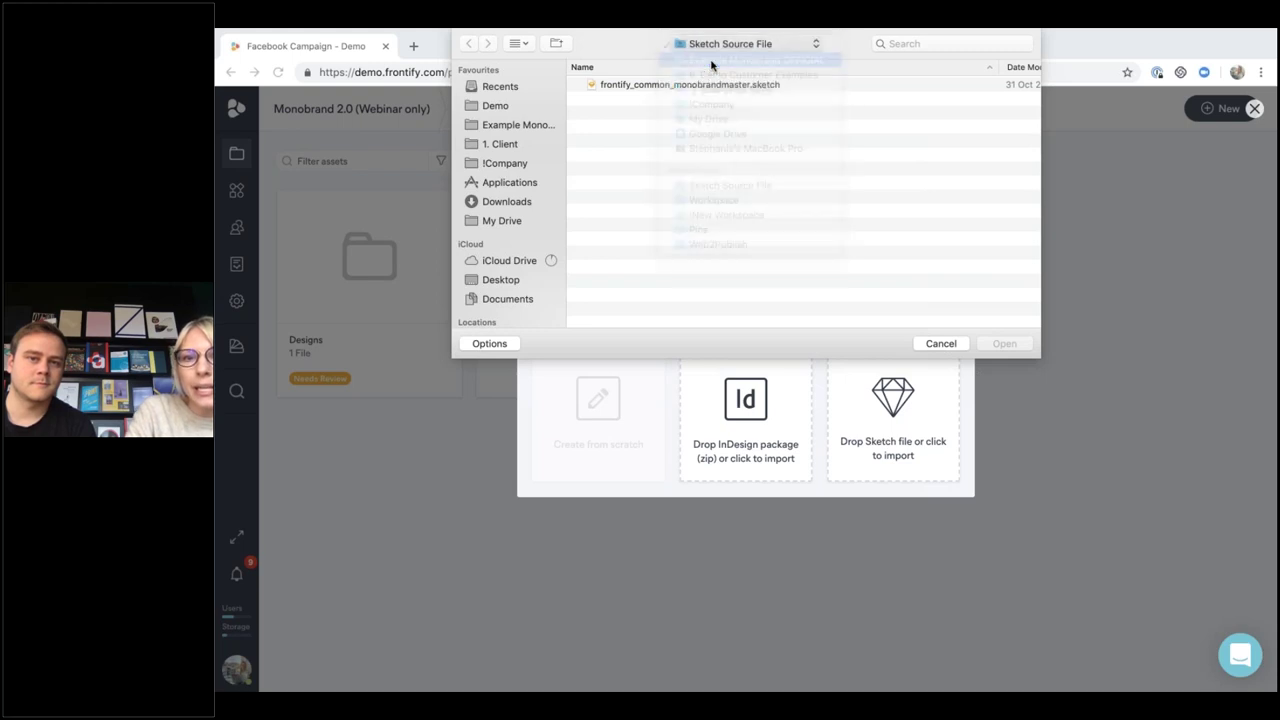
pyautogui.doubleClick(631, 184)
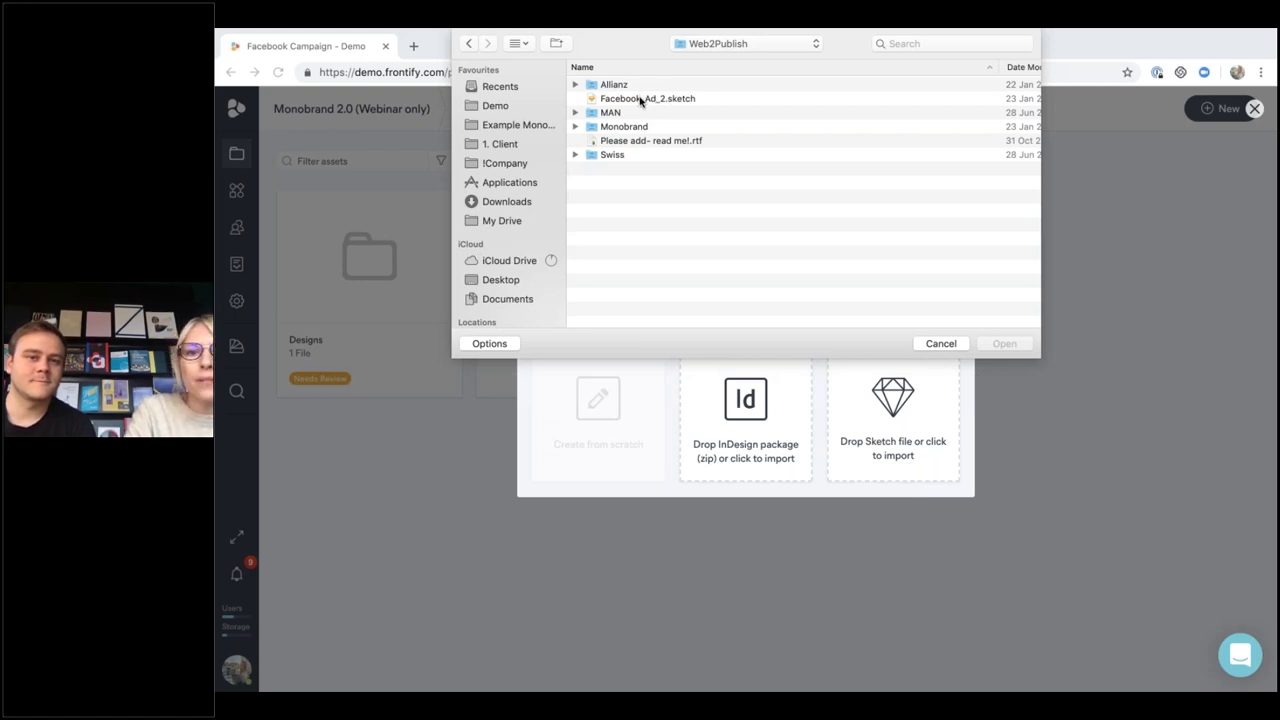
pyautogui.doubleClick(640, 99)
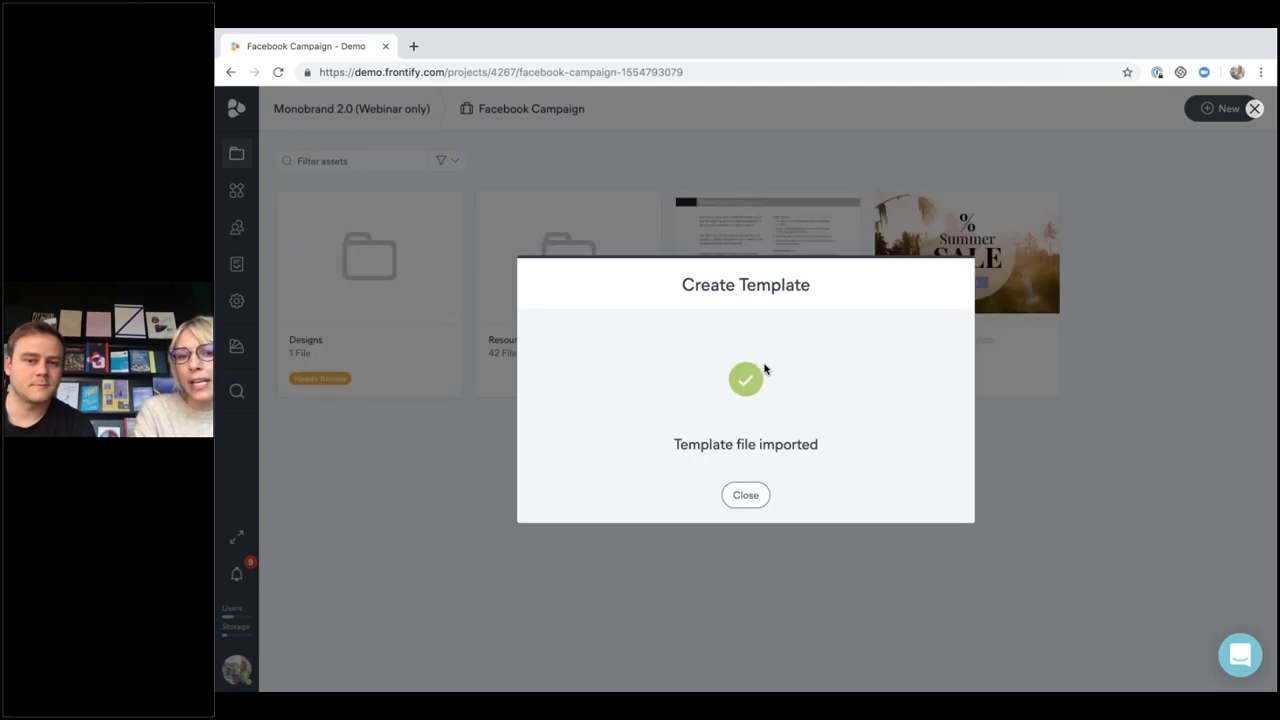
pyautogui.click(755, 498)
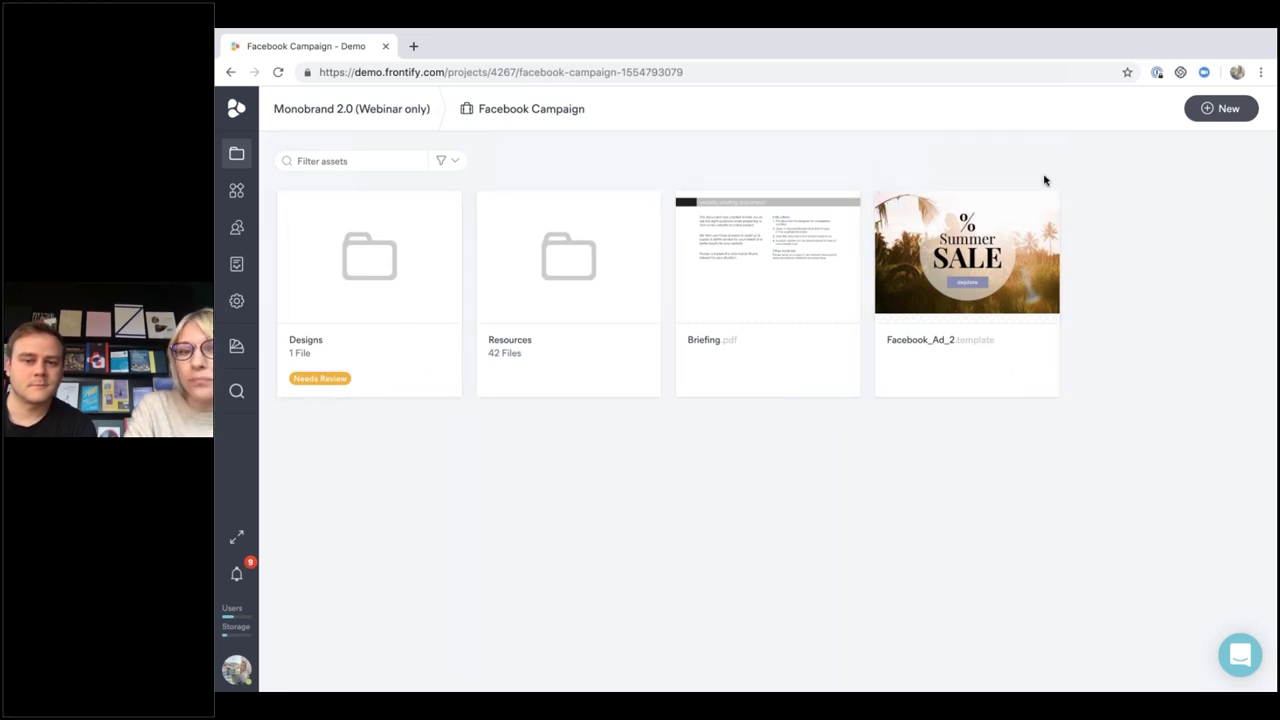
# Open the Facebook_Ad_2 template for editing with its layers listed, and let publishers edit or replace the background image
pyautogui.click(1040, 213)
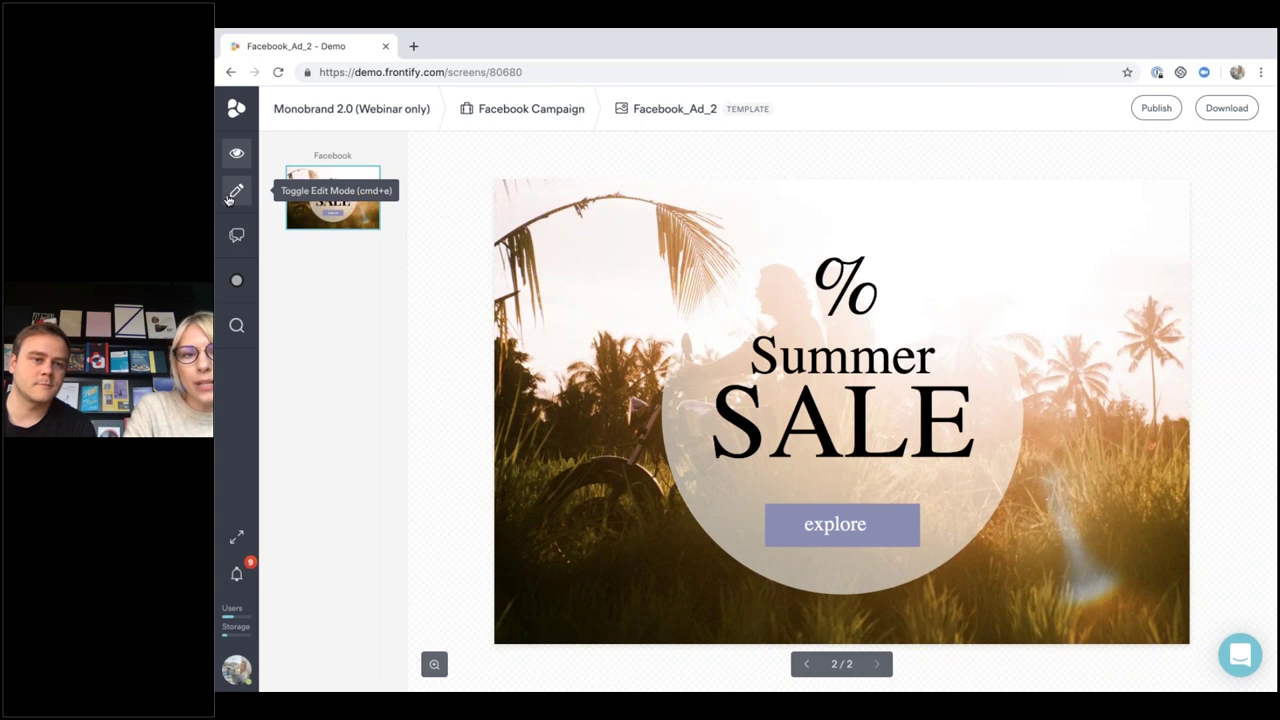
pyautogui.click(236, 192)
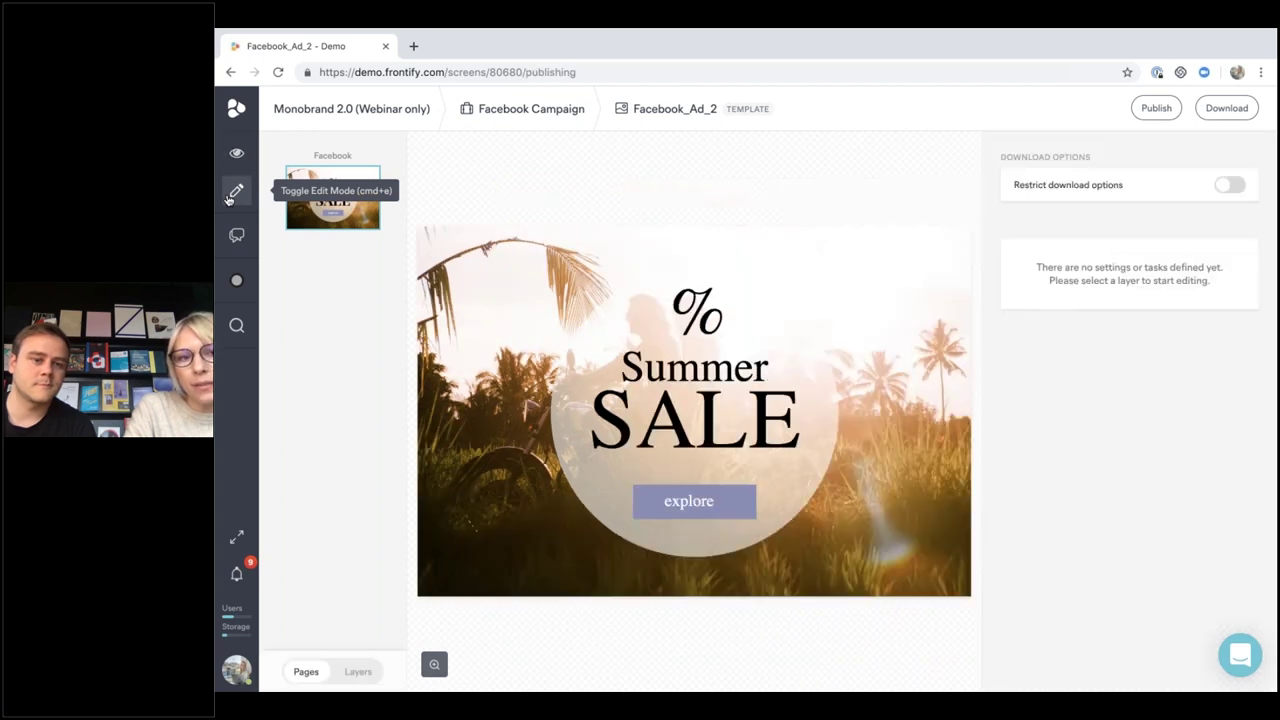
pyautogui.click(355, 672)
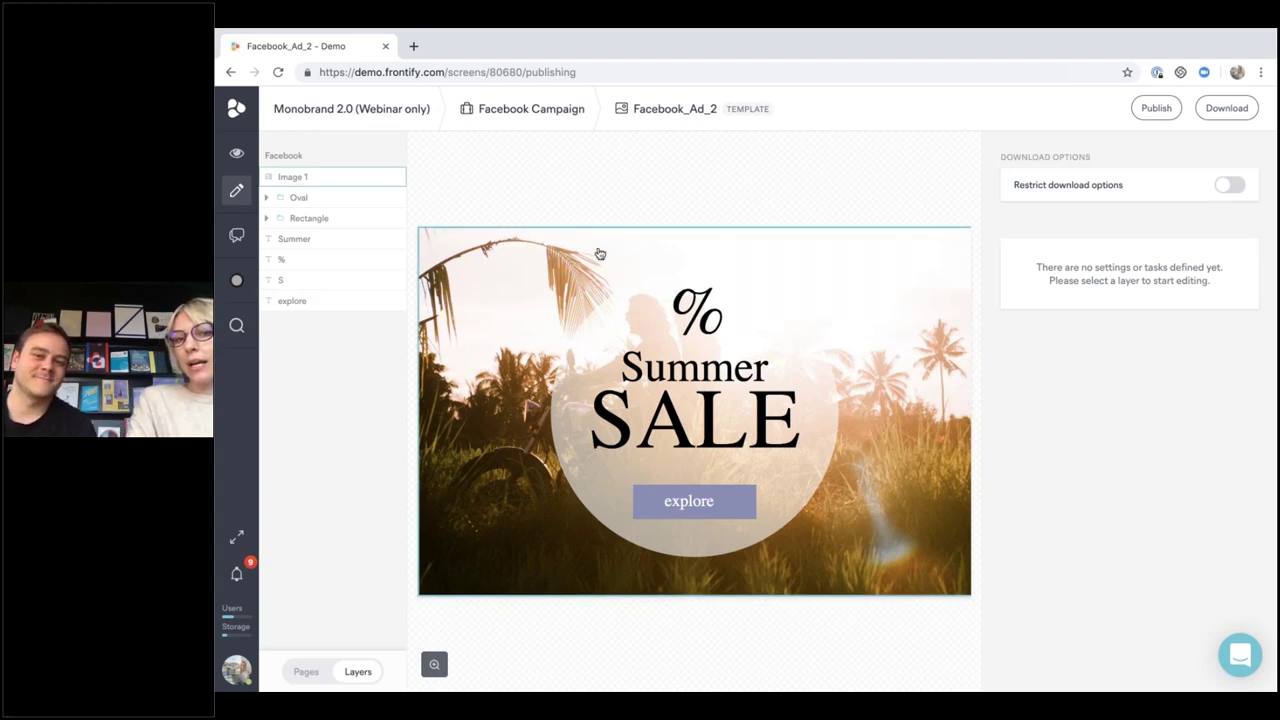
pyautogui.click(487, 266)
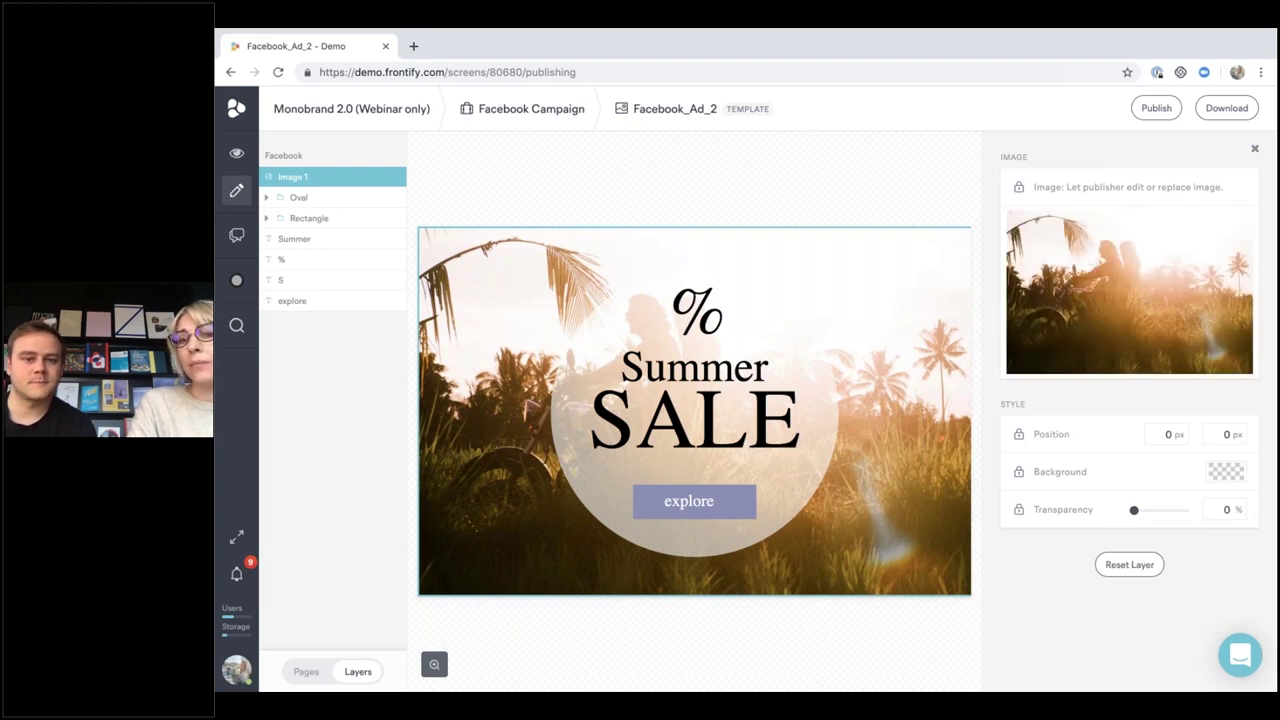
pyautogui.click(1018, 190)
pyautogui.moveTo(1050, 285)
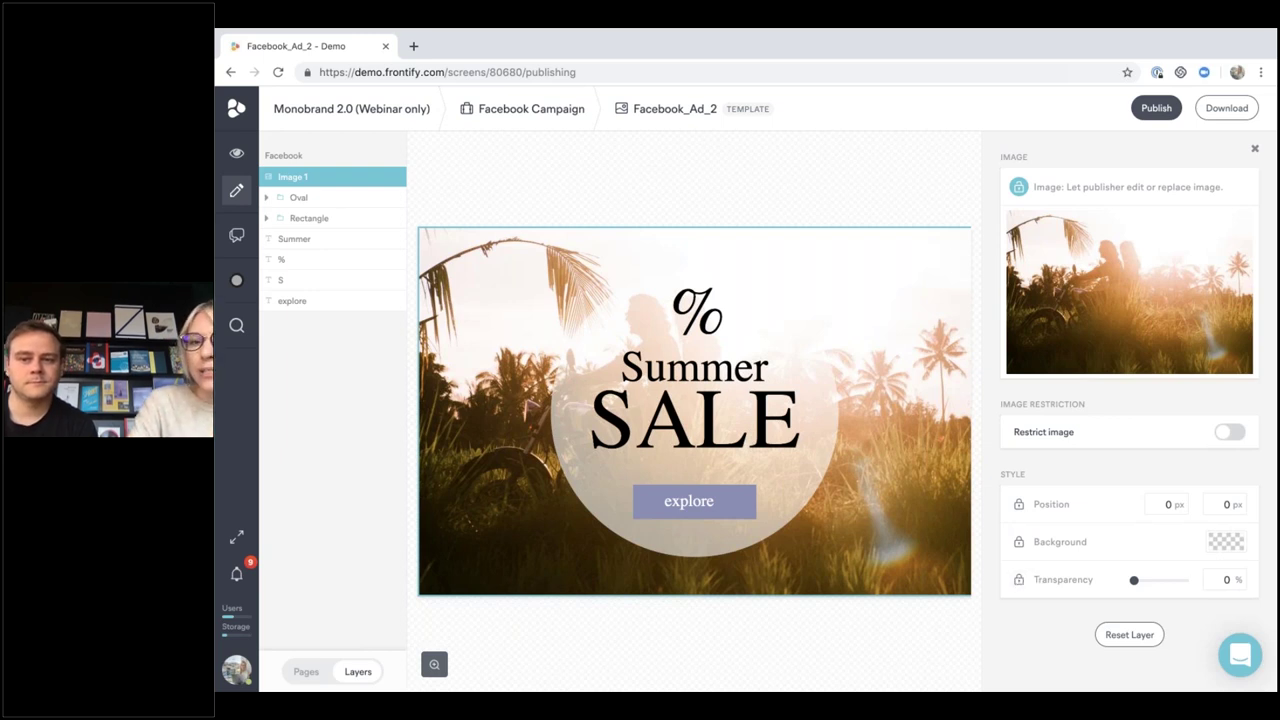
pyautogui.moveTo(1088, 234)
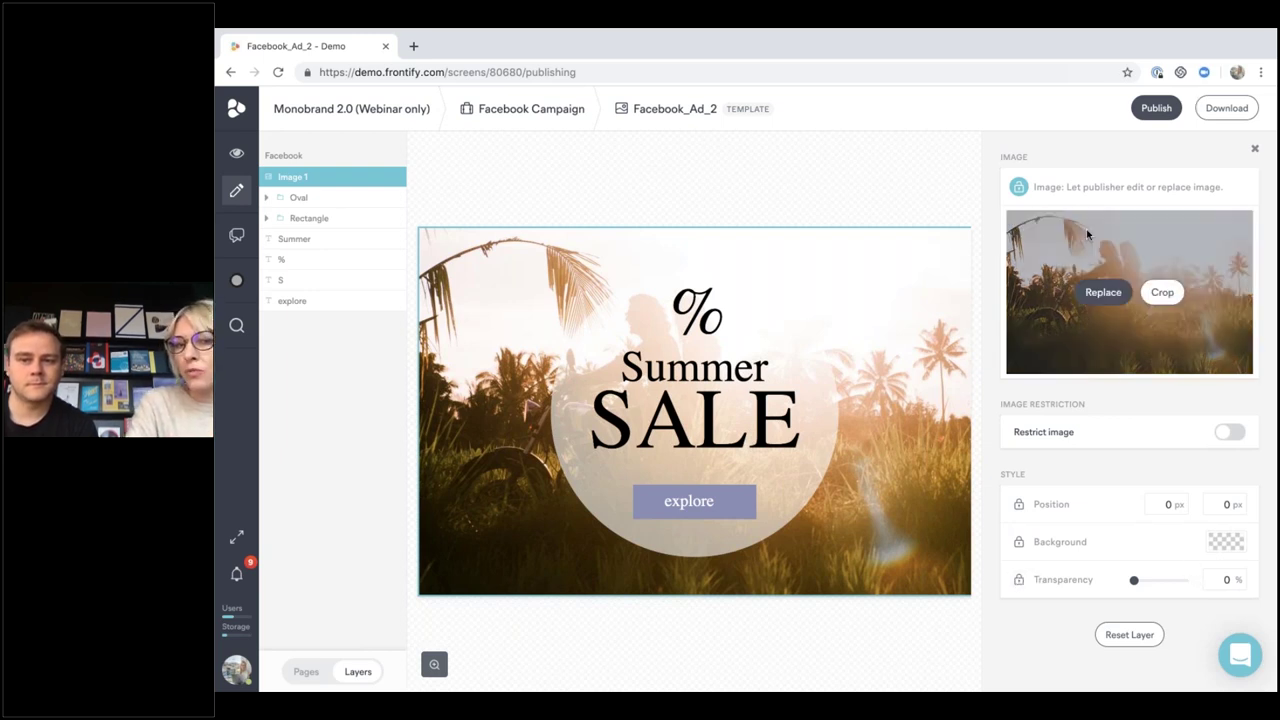
# Let publishers change the text content and the size and color of the Summer text layer
pyautogui.click(663, 395)
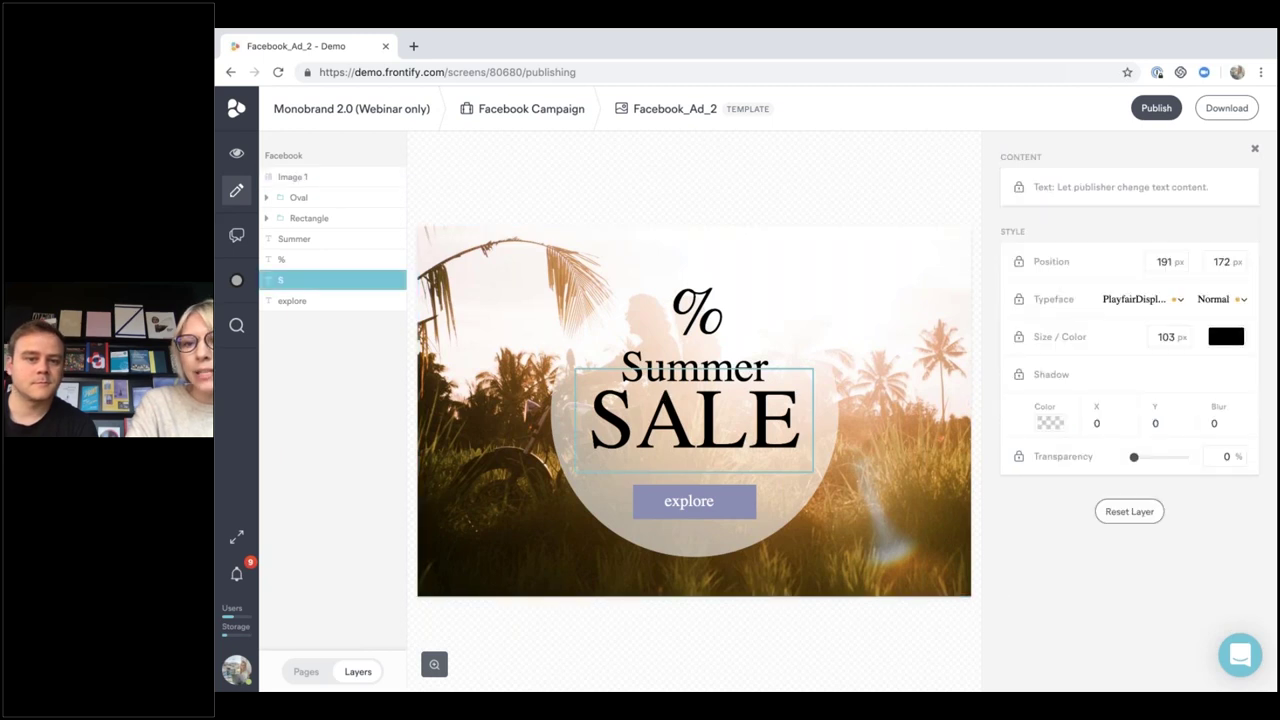
pyautogui.click(680, 366)
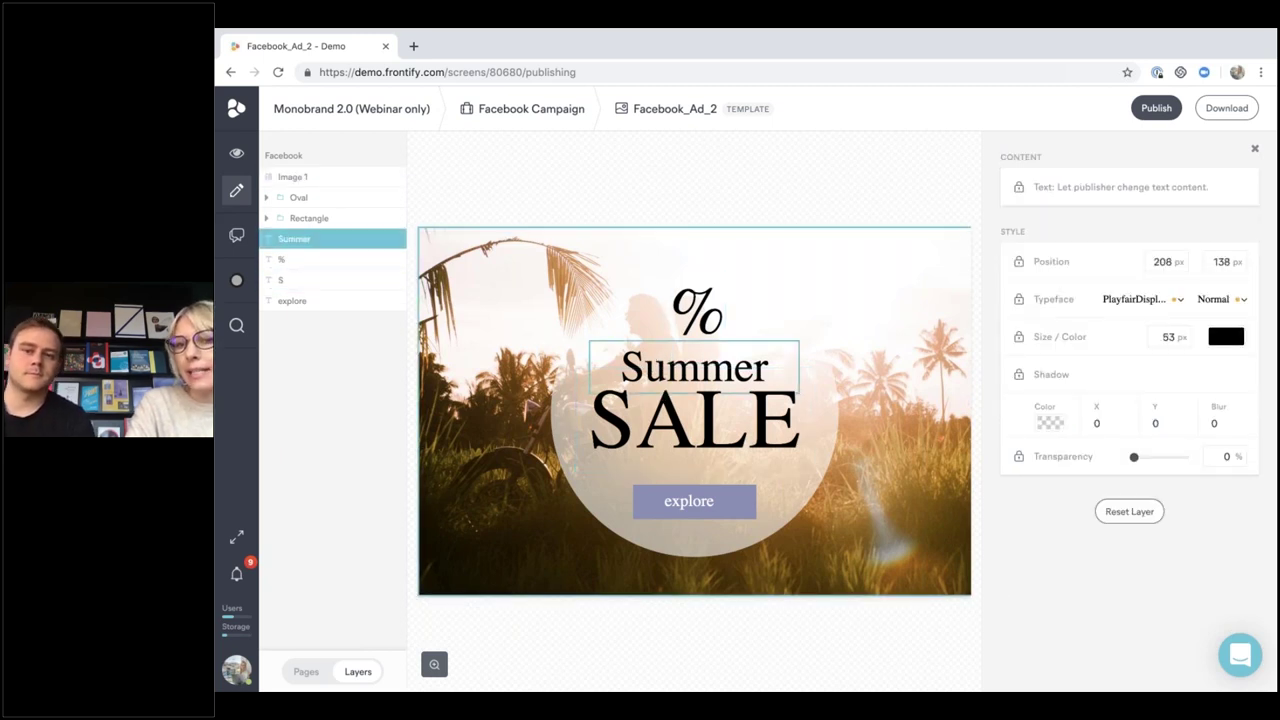
pyautogui.click(1018, 188)
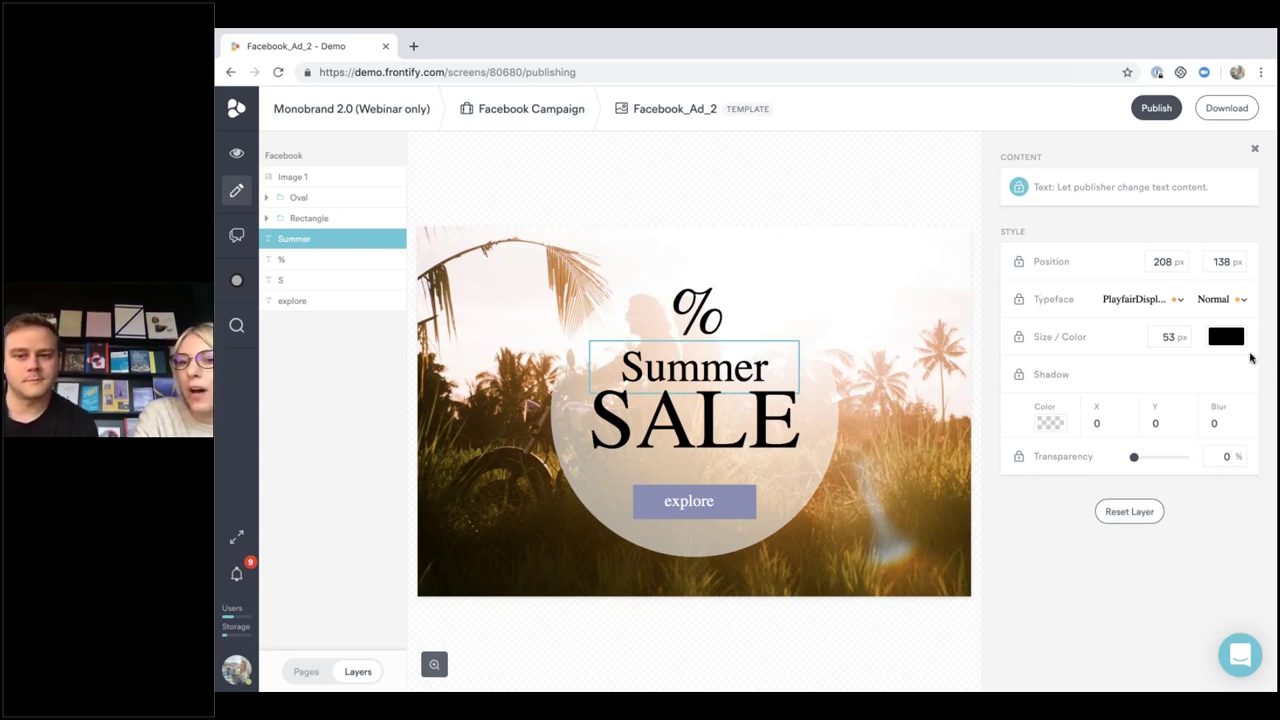
pyautogui.click(1018, 336)
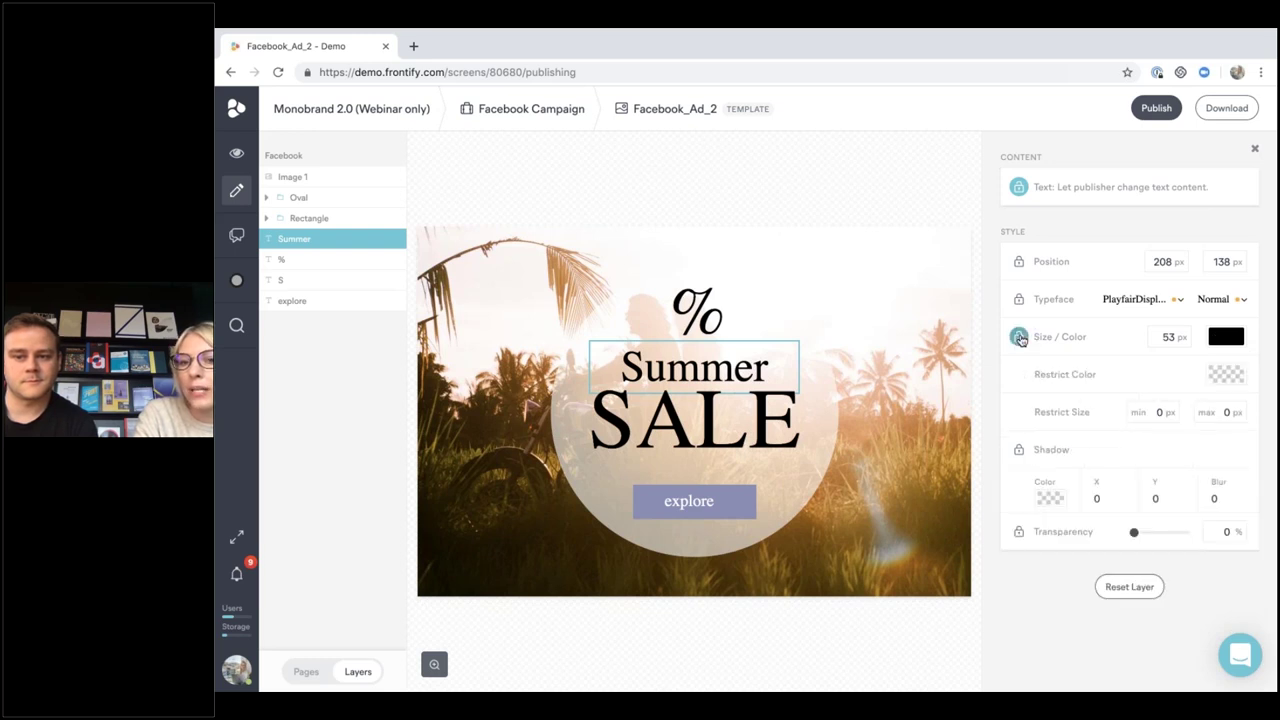
# Show the color choices for the Summer text layer, and lock its size and color for publishers
pyautogui.click(1227, 340)
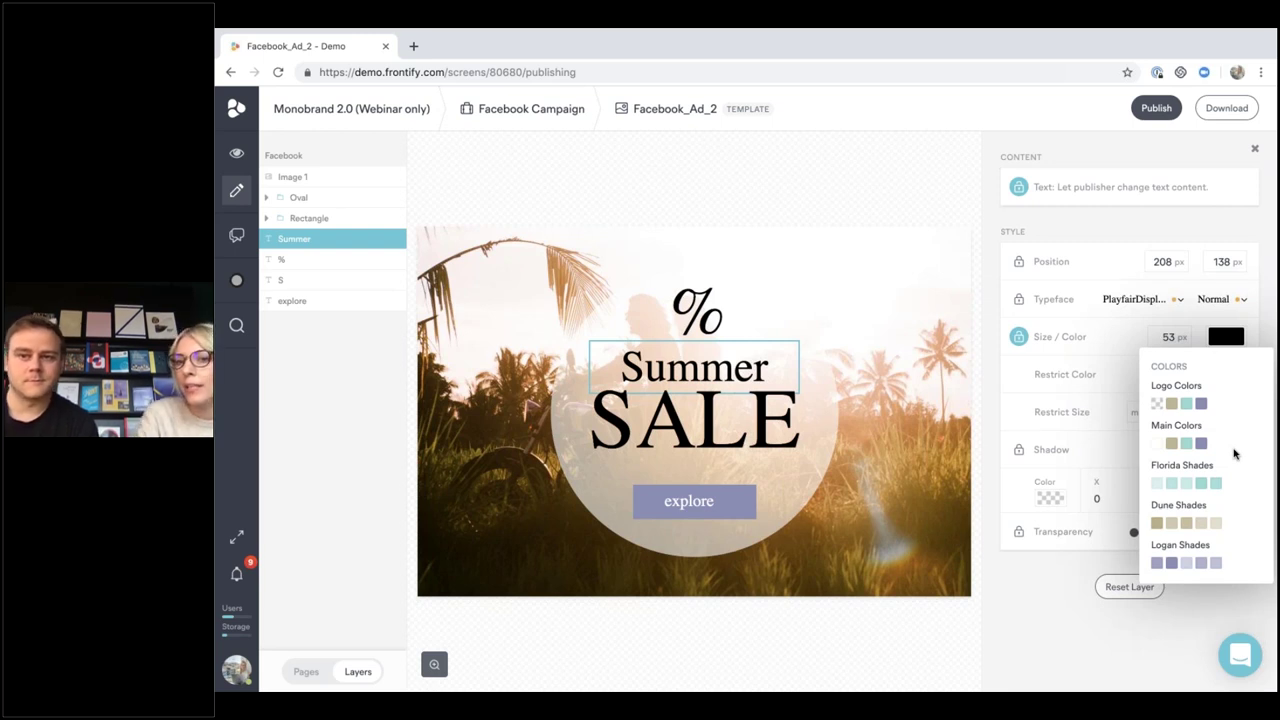
pyautogui.click(1018, 339)
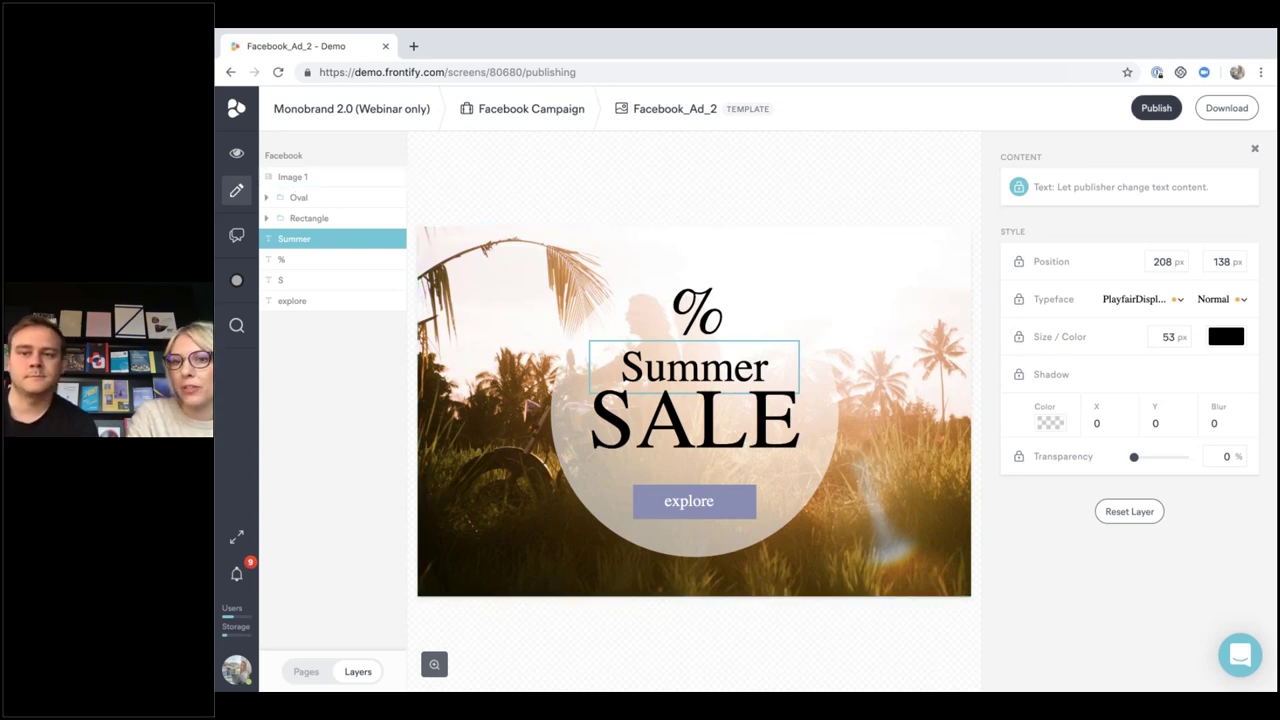
# Start publishing the Facebook_Ad_2 template and name it Facebook Campaign FY19
pyautogui.click(1156, 108)
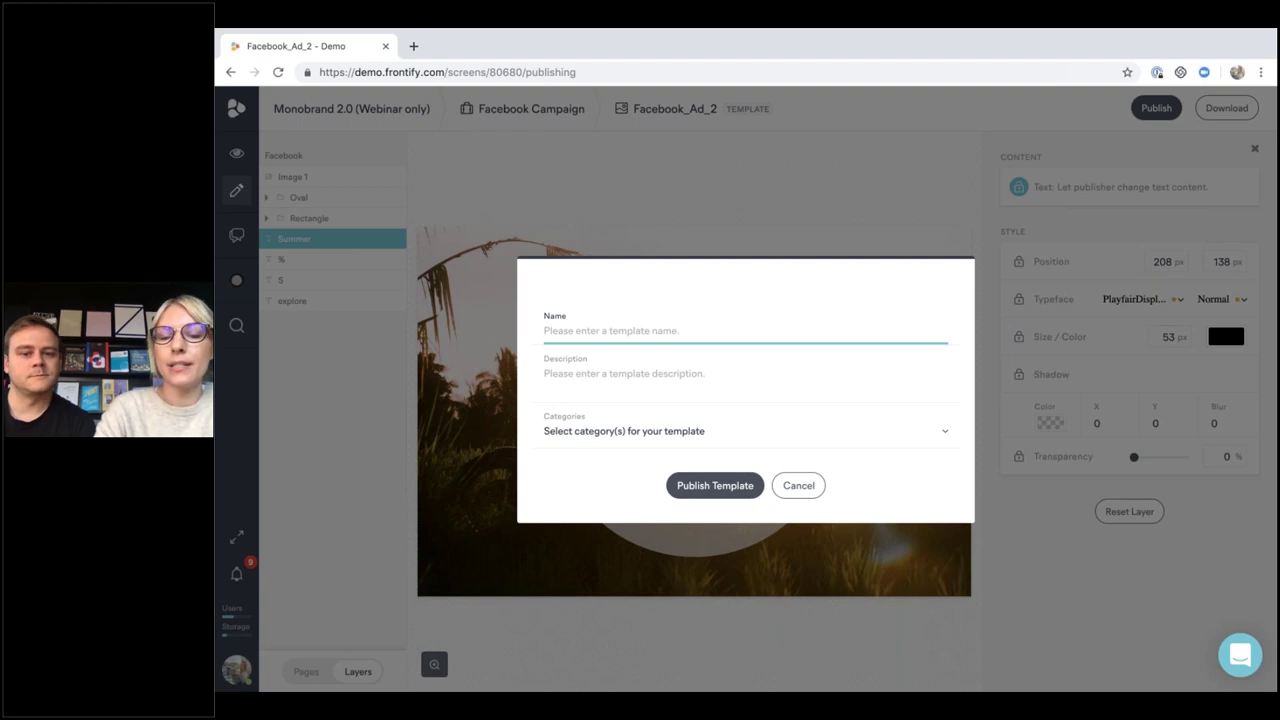
pyautogui.write('Faceboo')
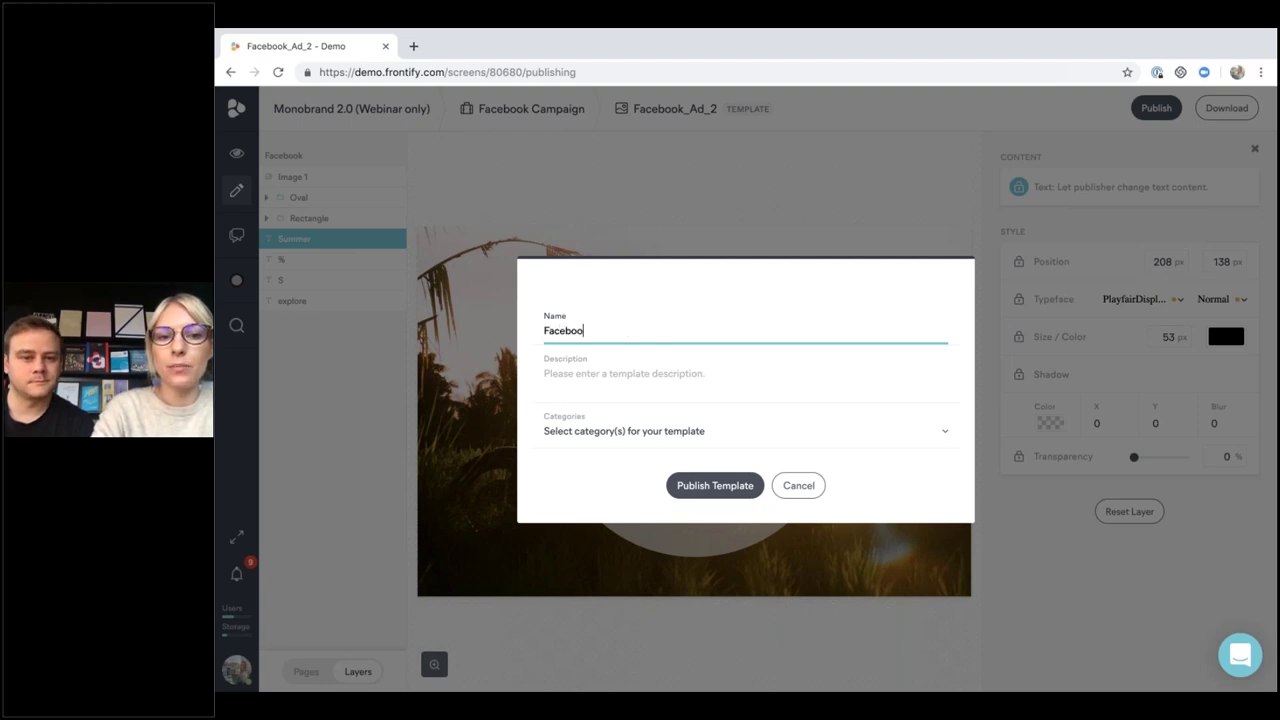
pyautogui.write('k Campaign ')
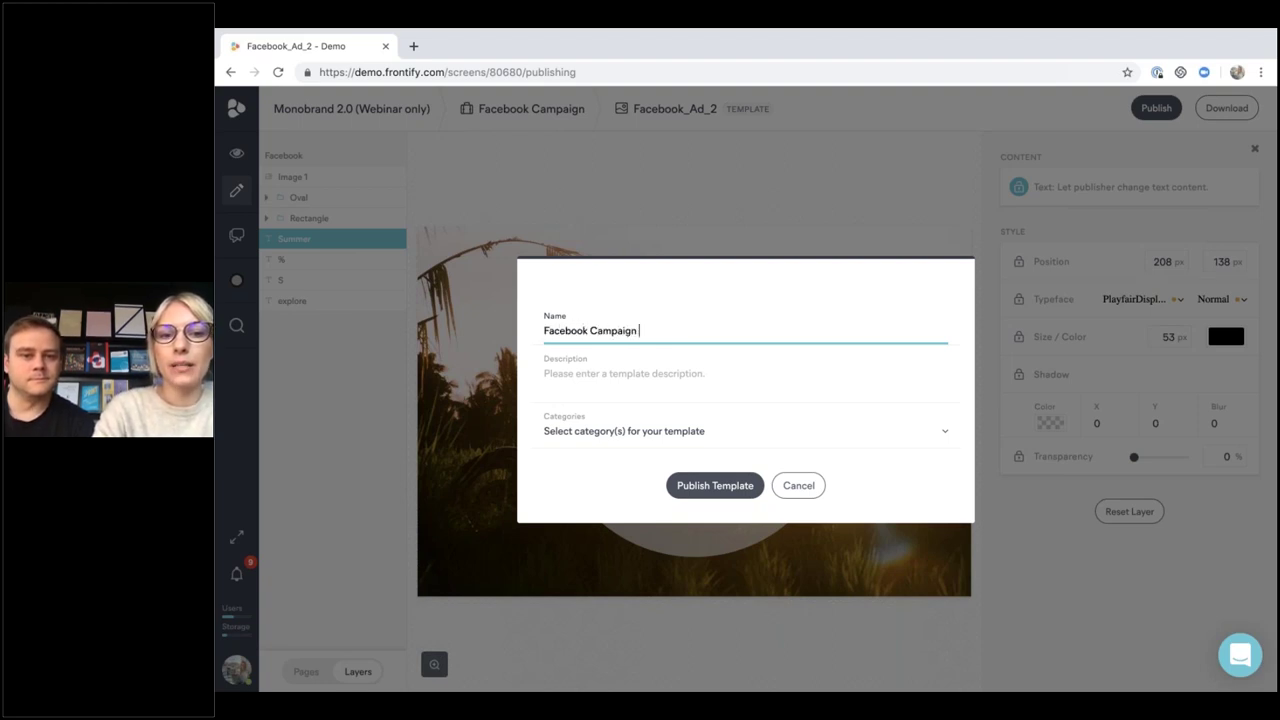
pyautogui.write('FY19')
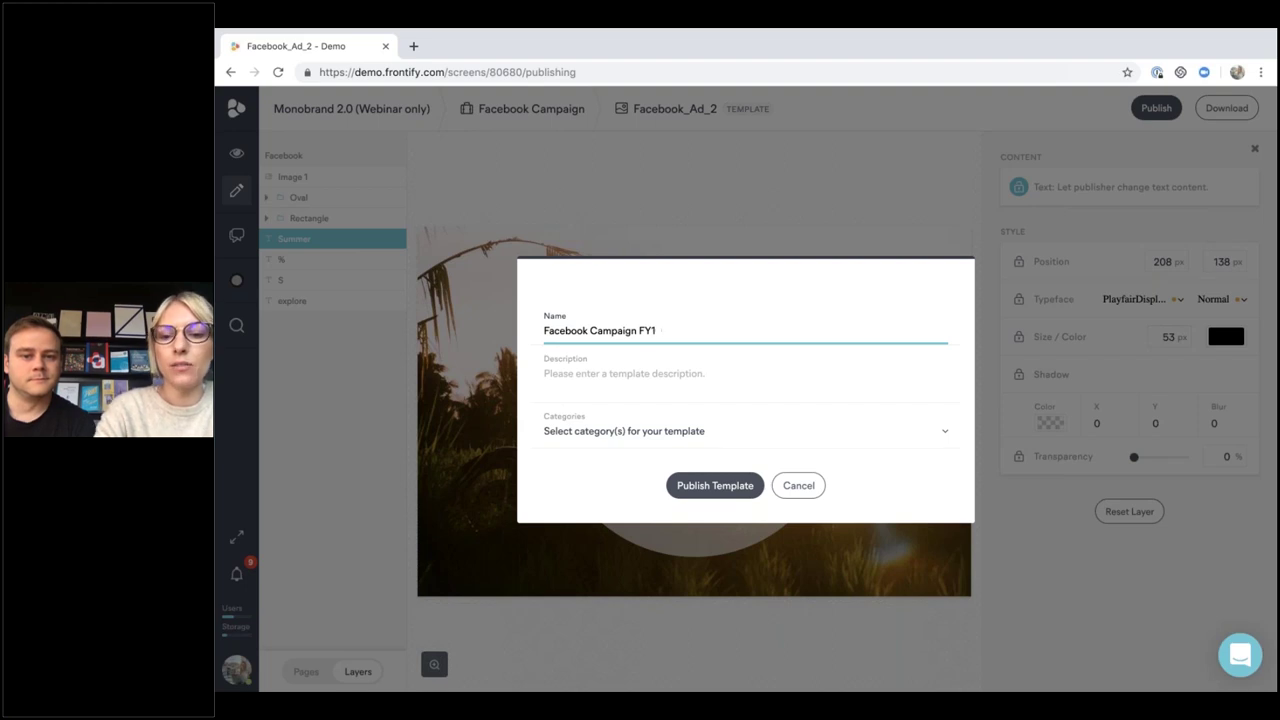
pyautogui.press('BackSpace')
pyautogui.write('0')
pyautogui.press('BackSpace')
pyautogui.write('9')
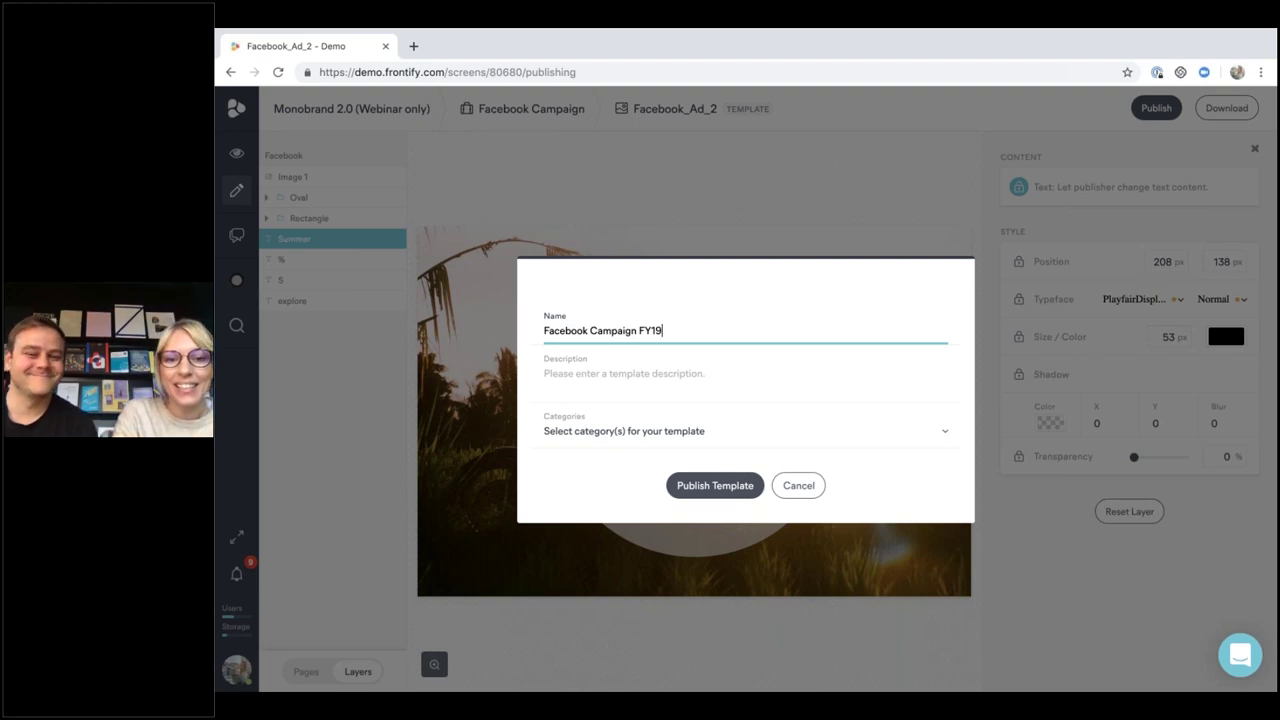
# Assign the template to the Social Media category and publish it
pyautogui.click(706, 430)
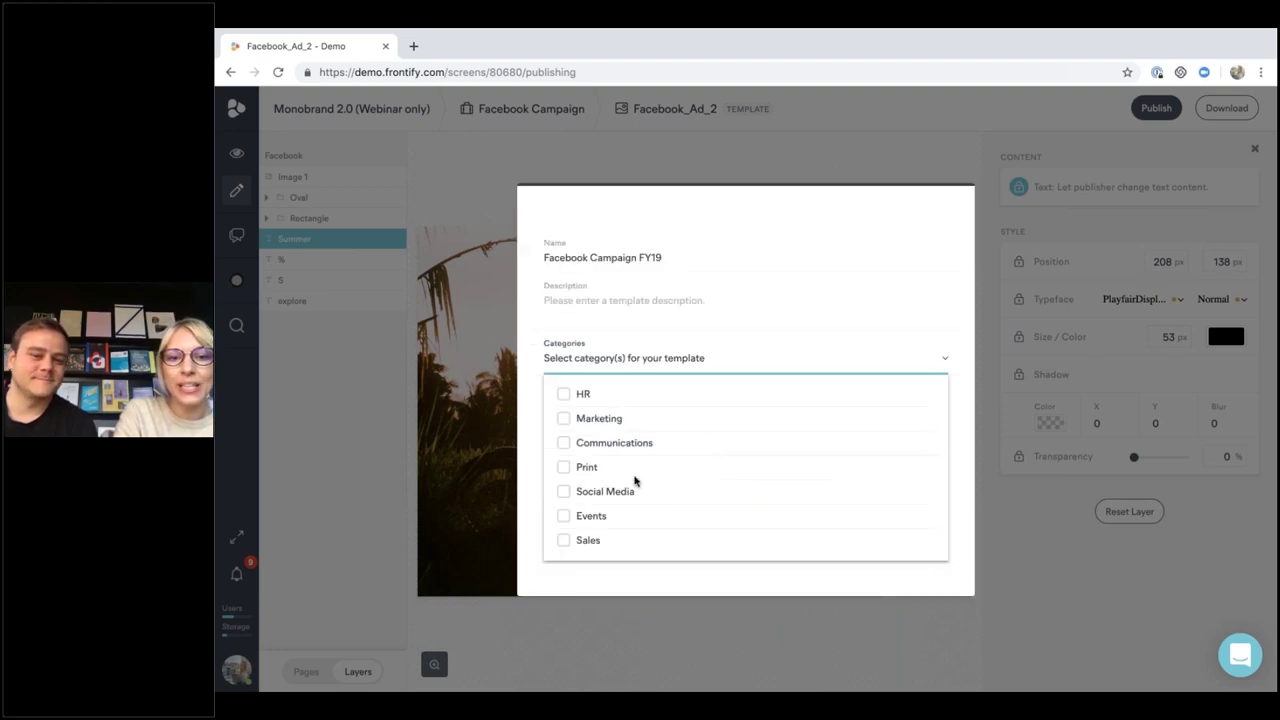
pyautogui.click(563, 493)
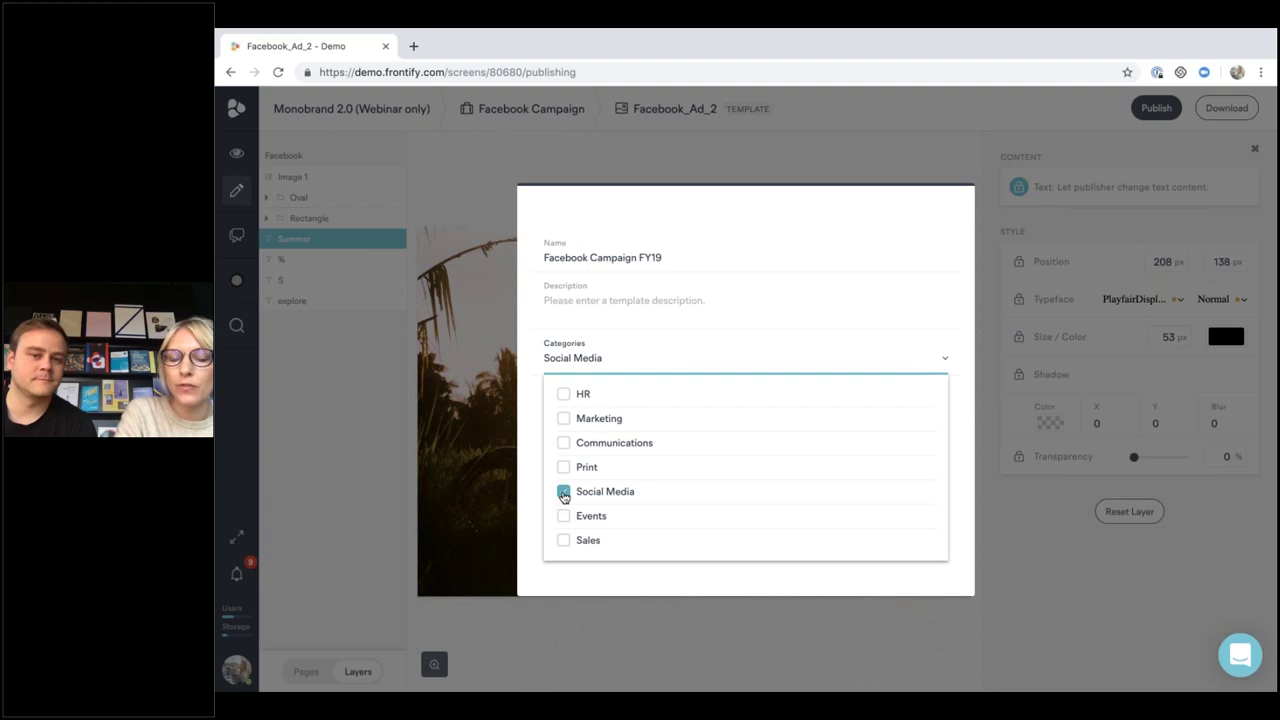
pyautogui.click(530, 493)
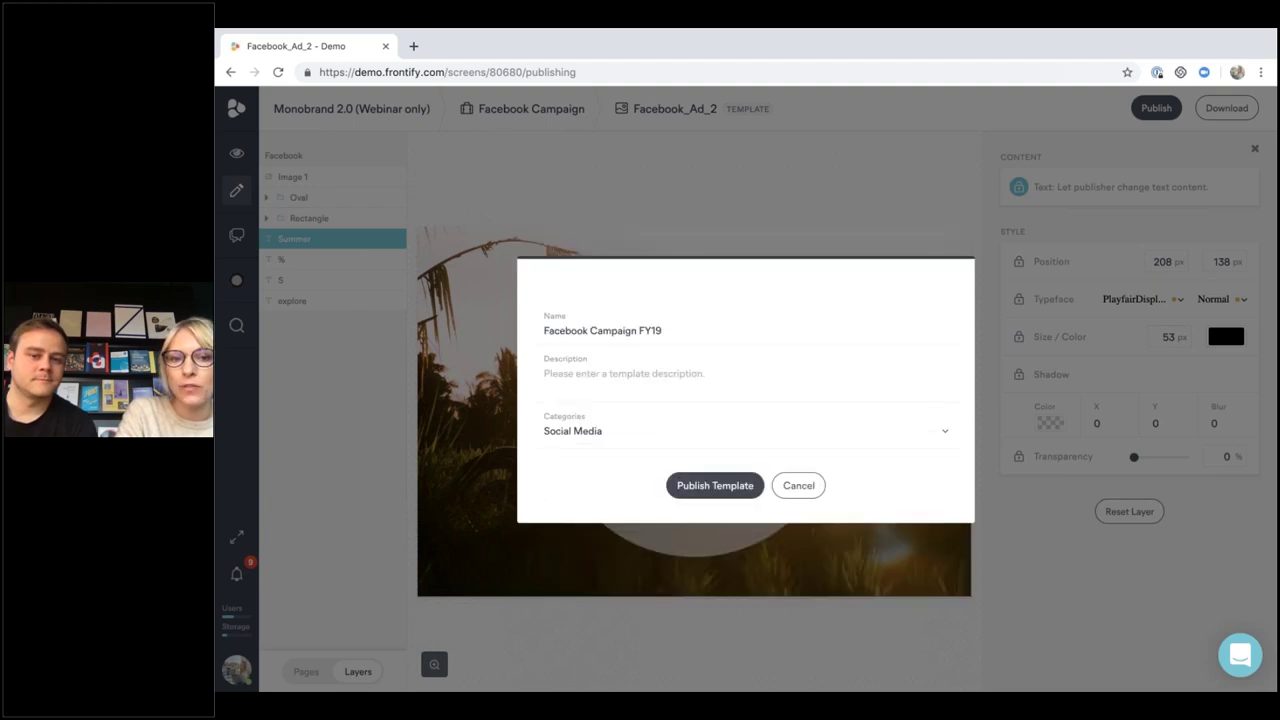
pyautogui.click(704, 486)
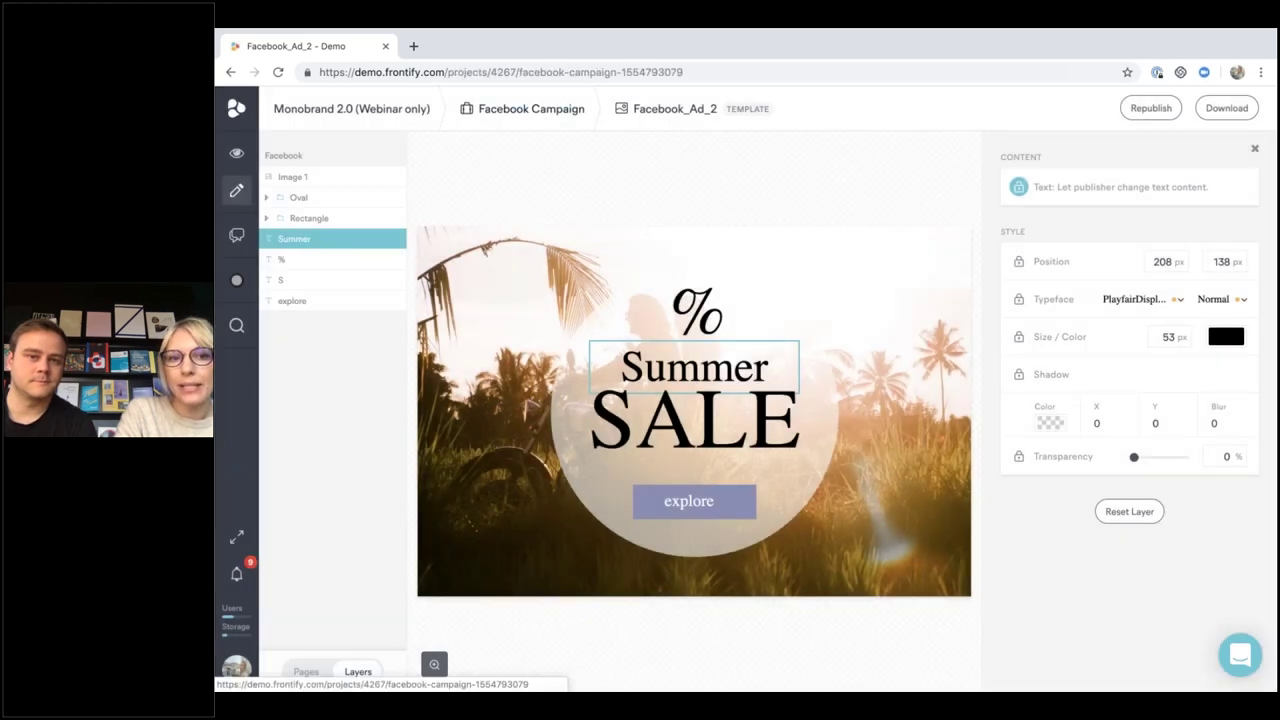
# Create a project named Facebook Post NY in Monobrand 2.0, choosing a role and keeping the Default Workflow Template
pyautogui.click(413, 118)
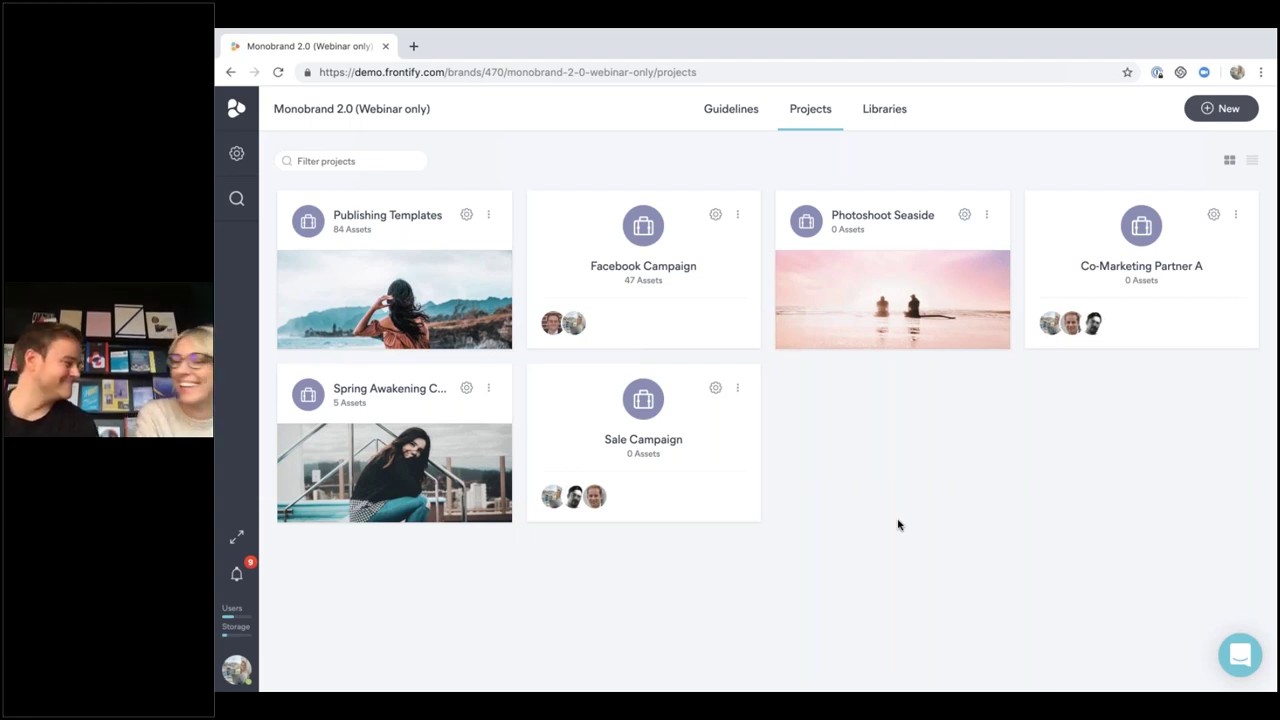
pyautogui.click(1208, 122)
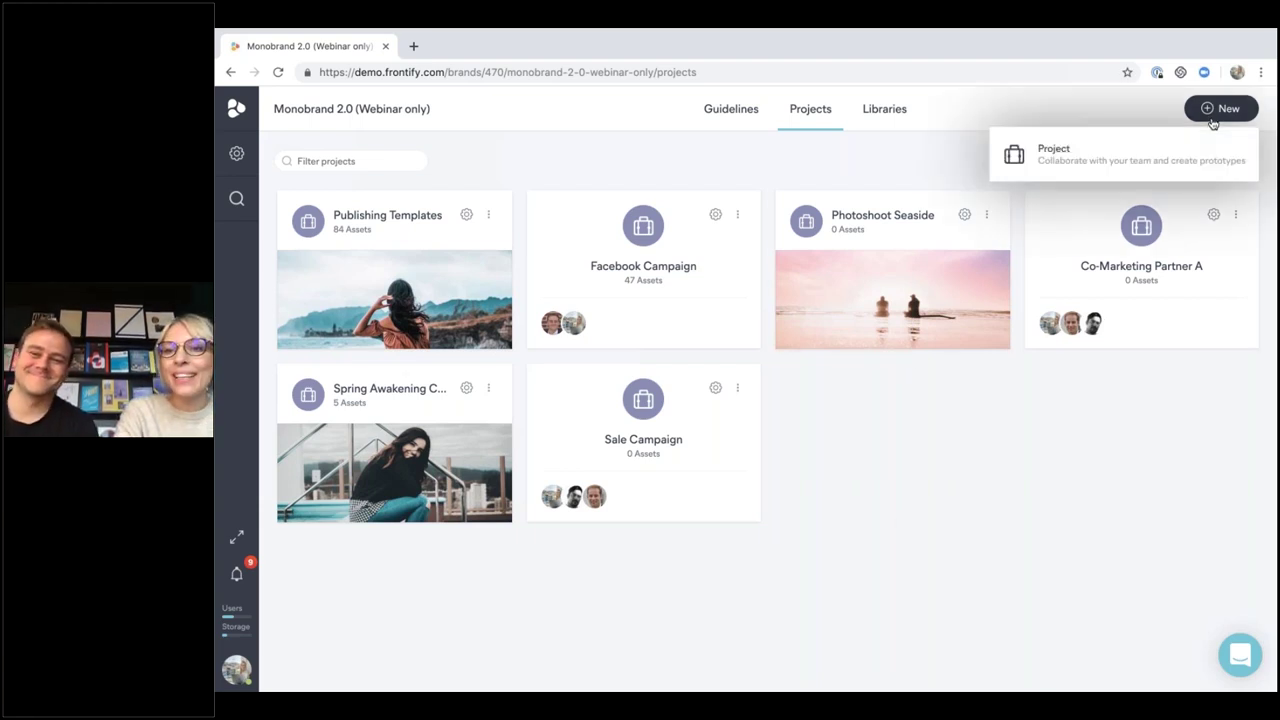
pyautogui.click(1089, 154)
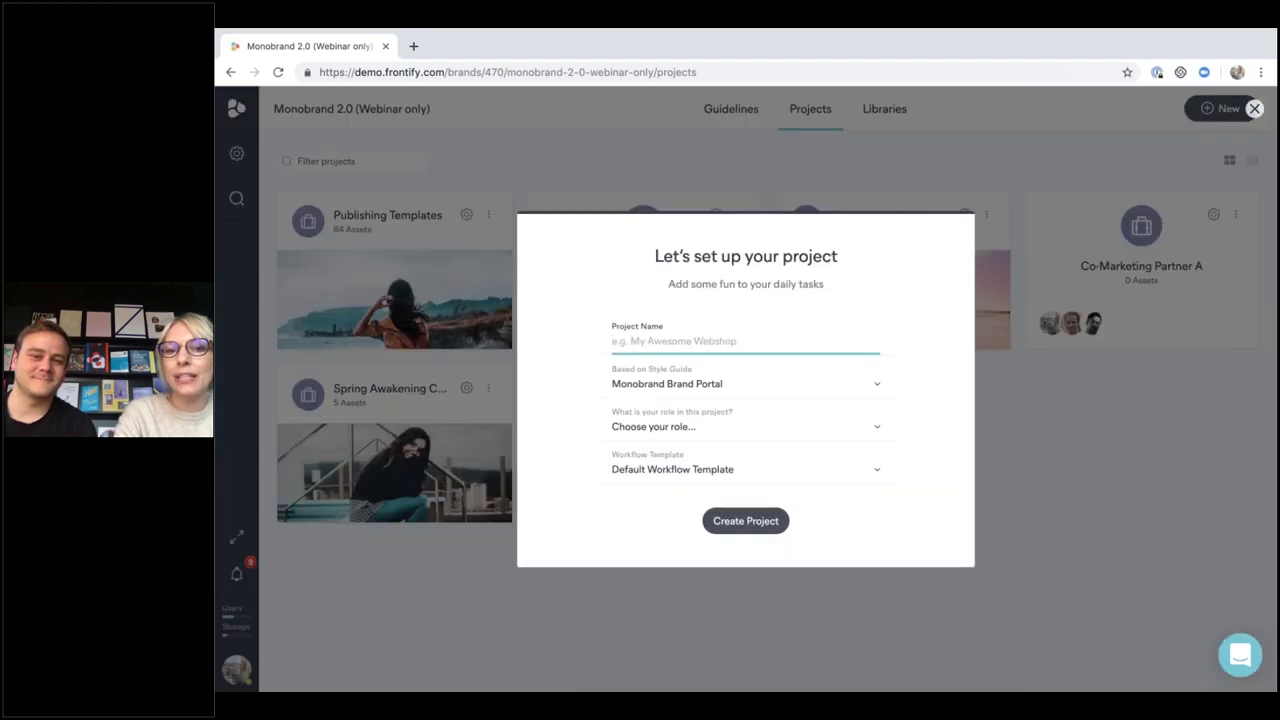
pyautogui.write('Facebo')
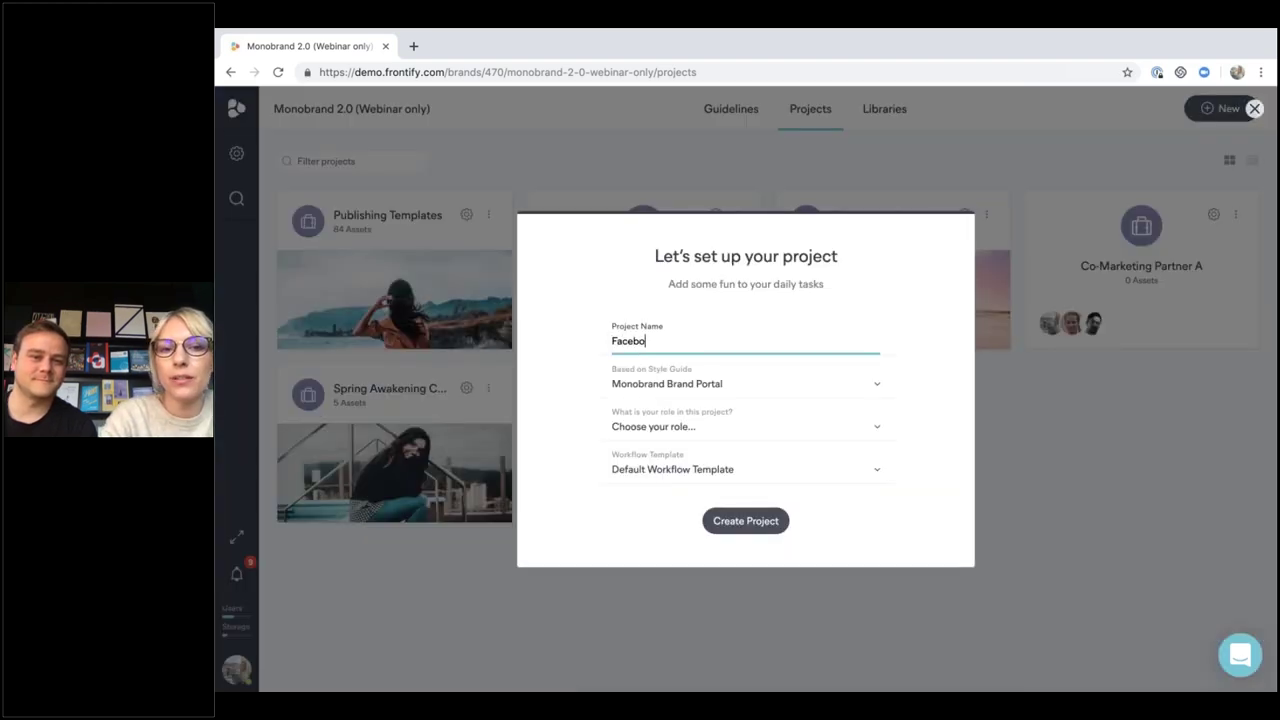
pyautogui.write('ok Post NY')
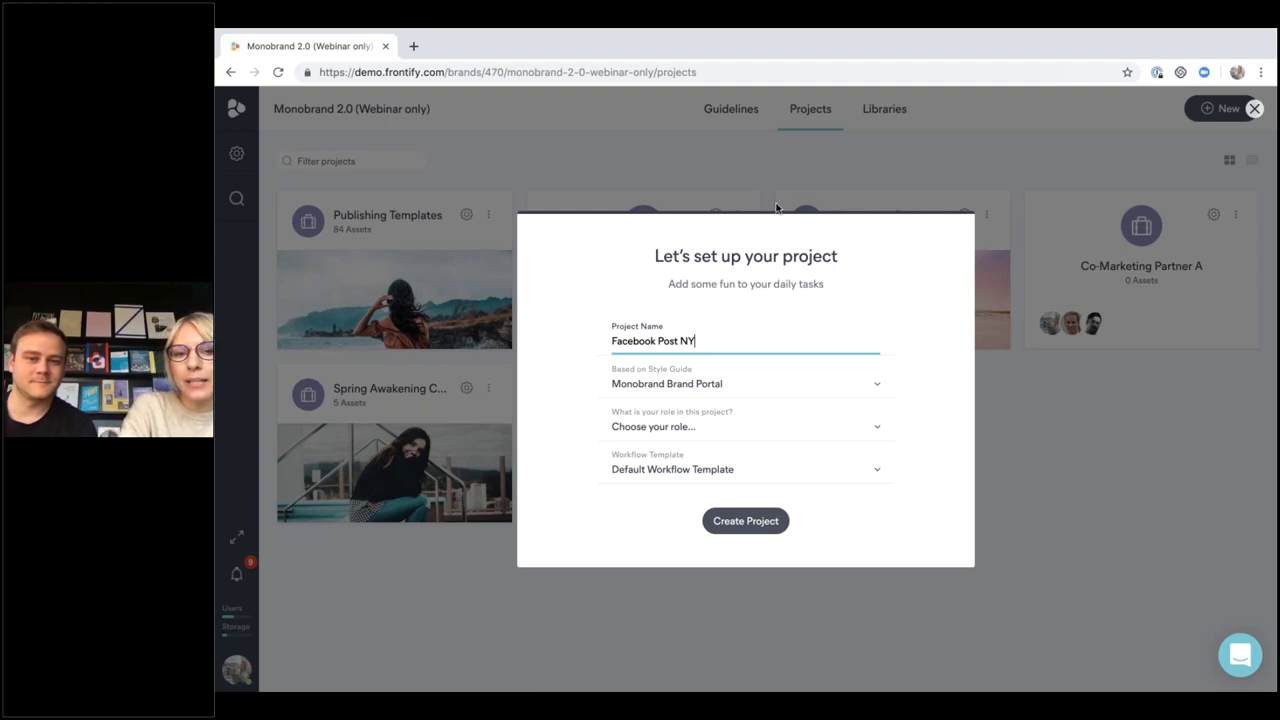
pyautogui.click(648, 433)
pyautogui.click(636, 492)
pyautogui.click(745, 525)
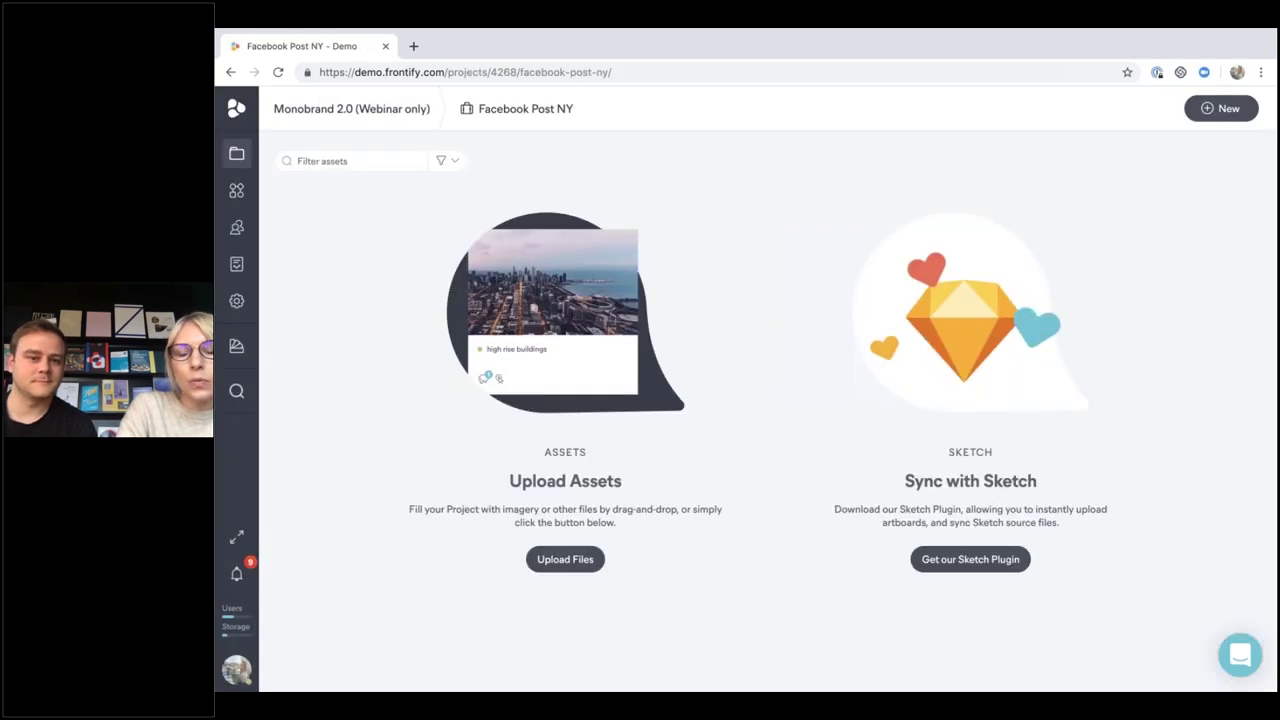
# Create a publication named Facebook Campaign NY from the Facebook Campaign FY19 template in the new project
pyautogui.click(1202, 118)
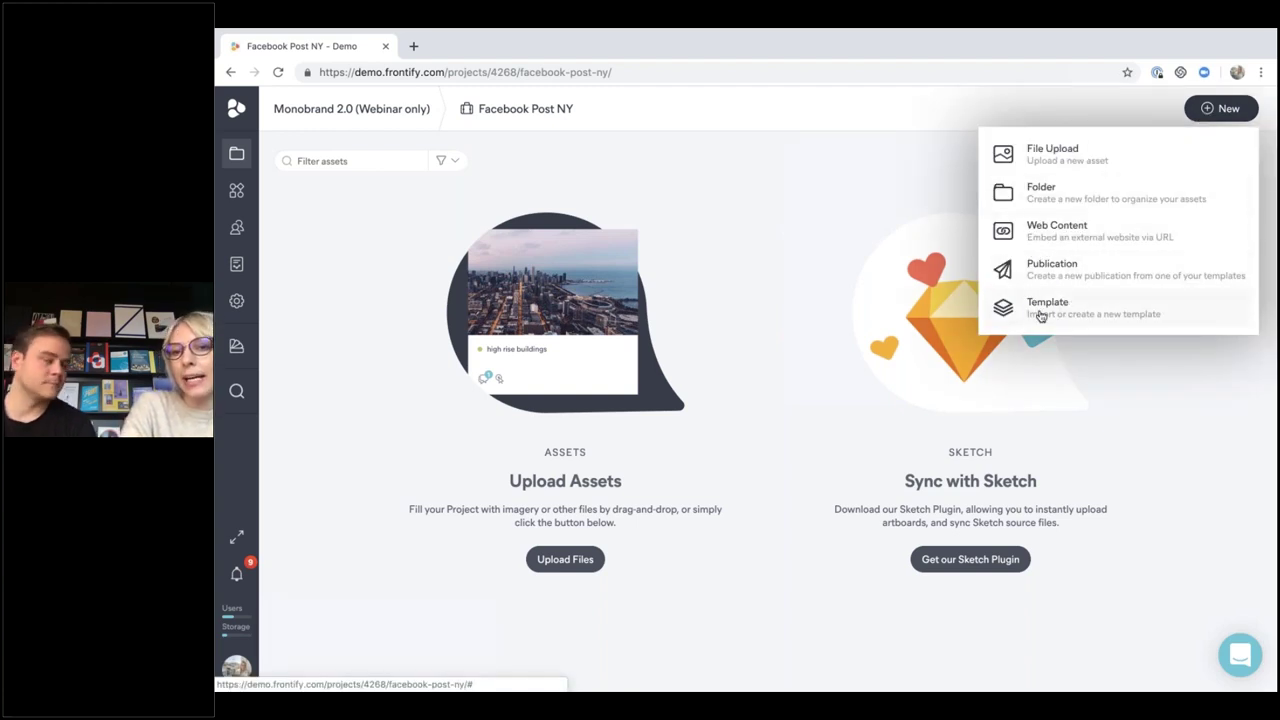
pyautogui.click(1041, 270)
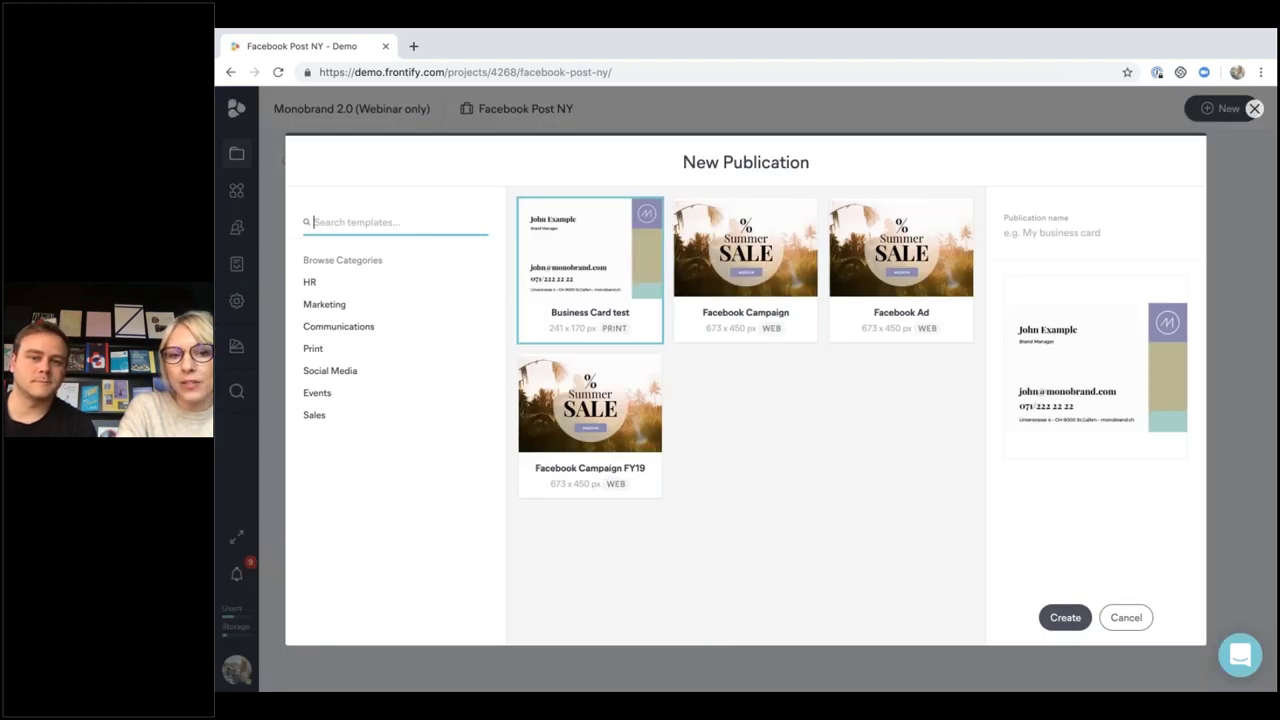
pyautogui.click(611, 369)
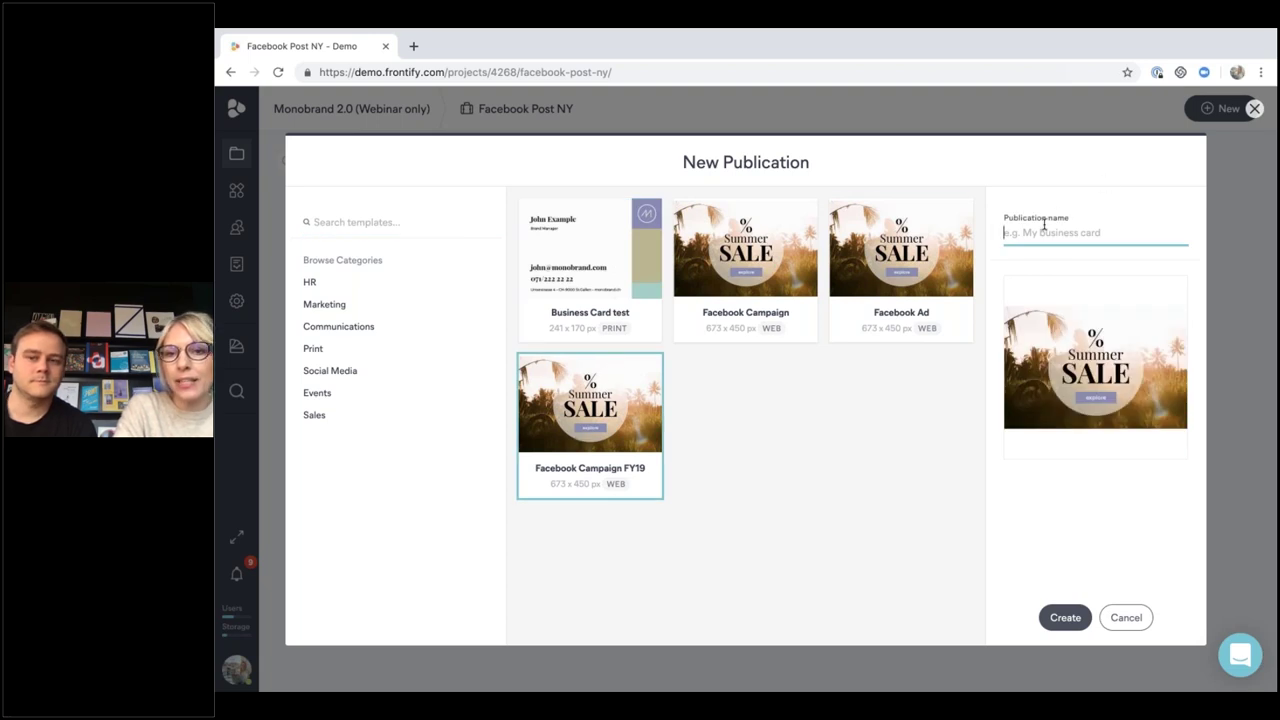
pyautogui.write('Fac')
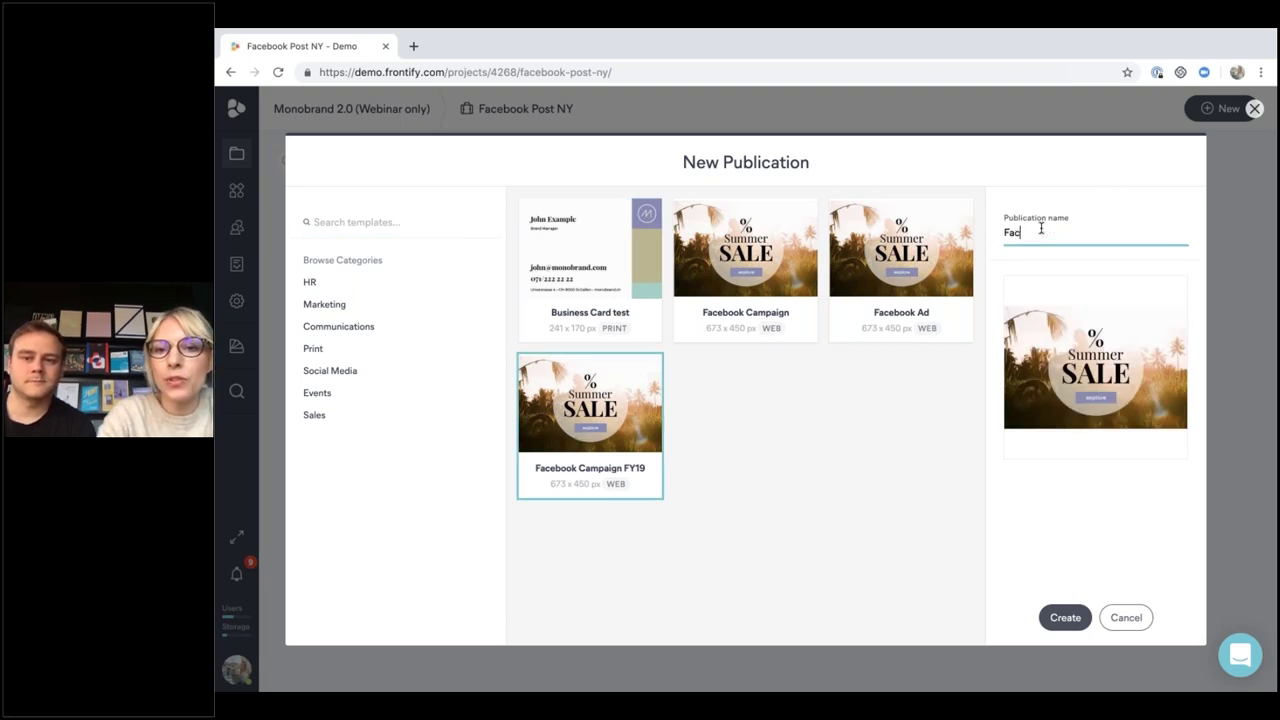
pyautogui.write('ebook Camp')
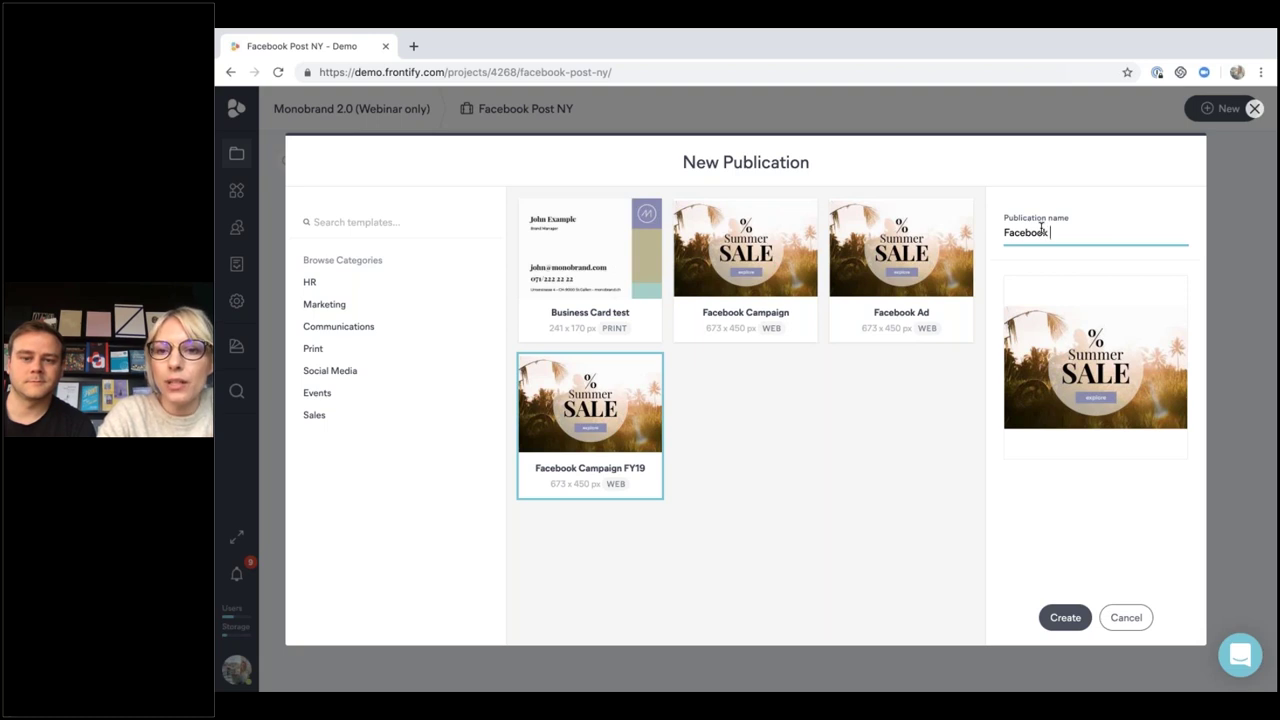
pyautogui.press('BackSpace')
pyautogui.press('BackSpace')
pyautogui.press('BackSpace')
pyautogui.write('a')
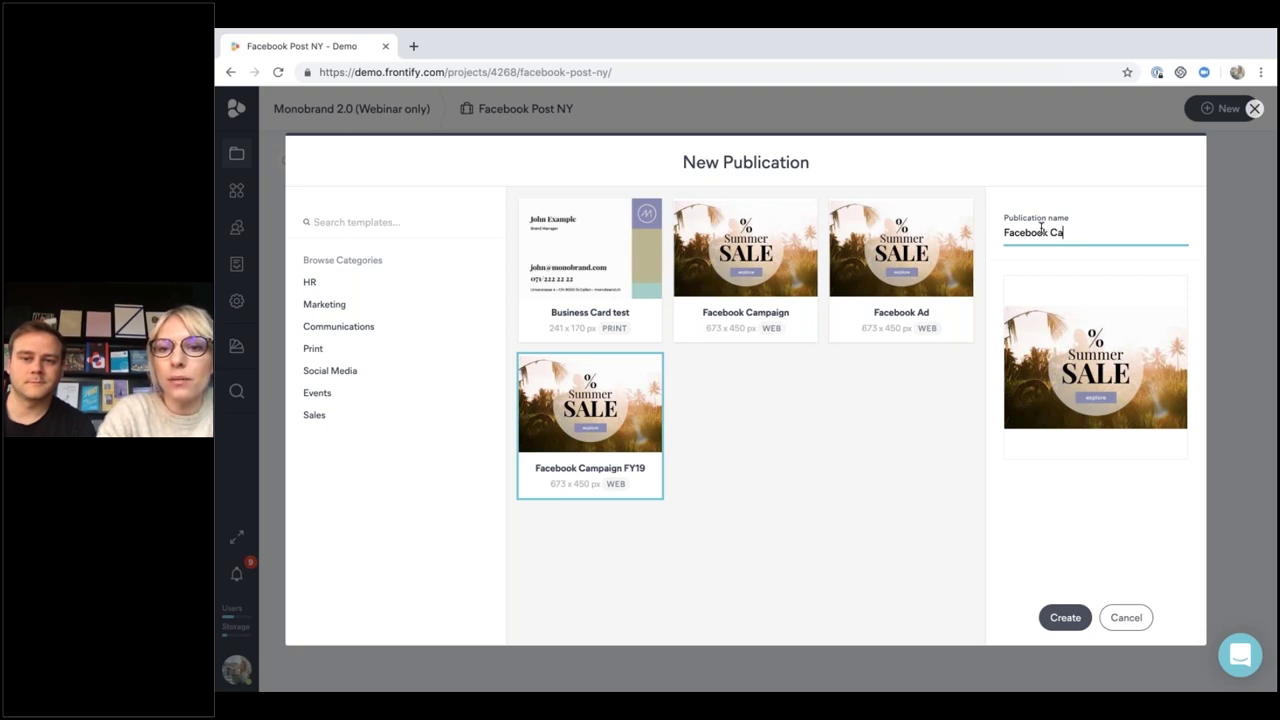
pyautogui.write('mpaign NY')
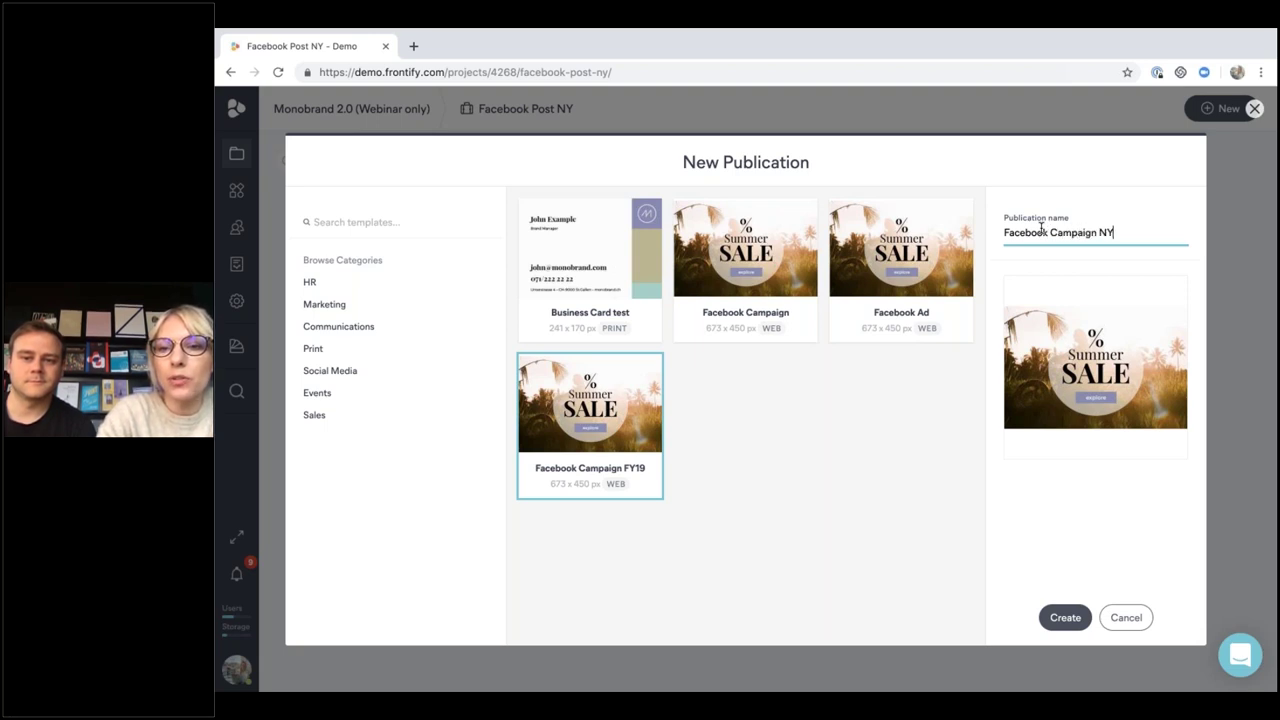
pyautogui.click(1065, 617)
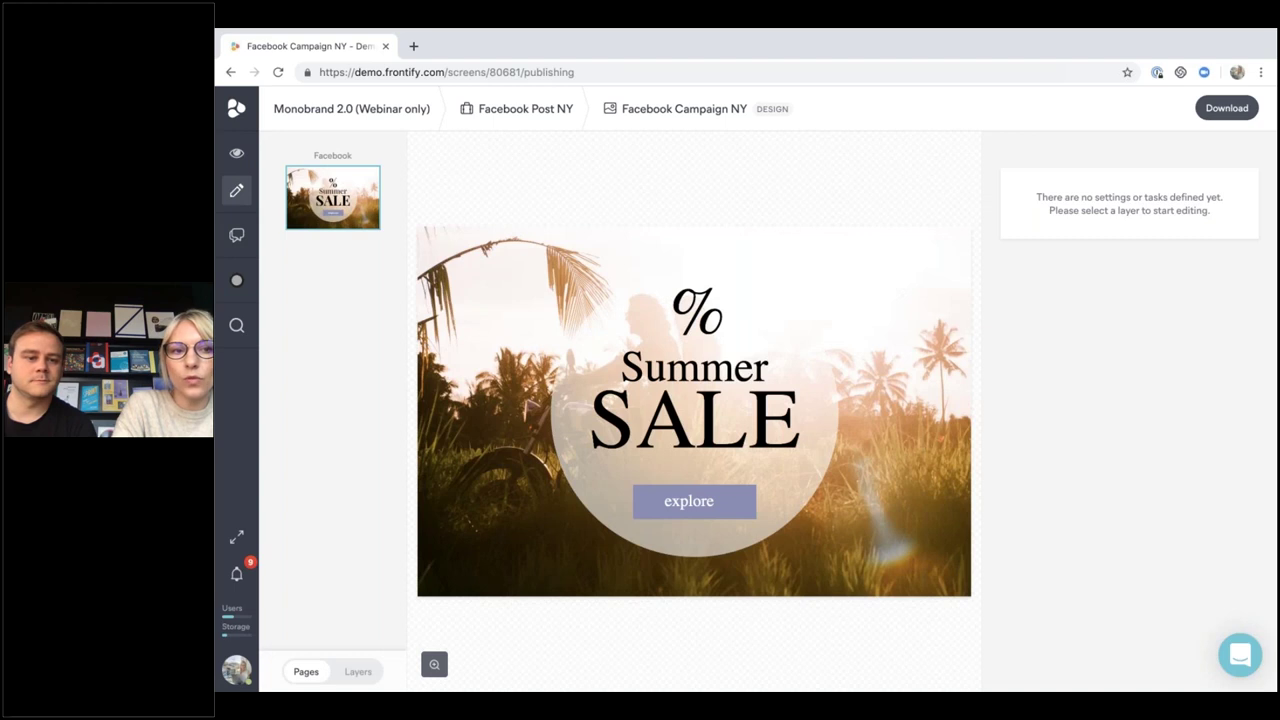
# List the publication's layers and replace the Image 1 background with the City Girl image, found by searching for sunglasses
pyautogui.click(358, 669)
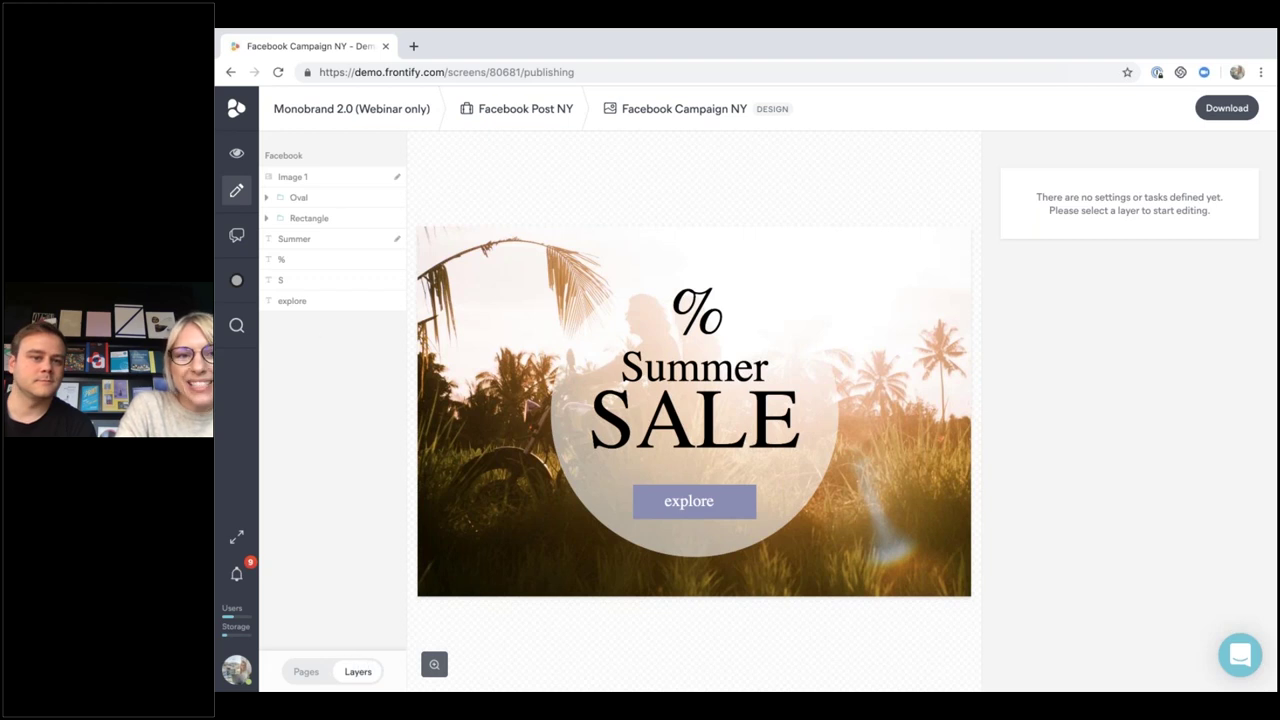
pyautogui.click(368, 178)
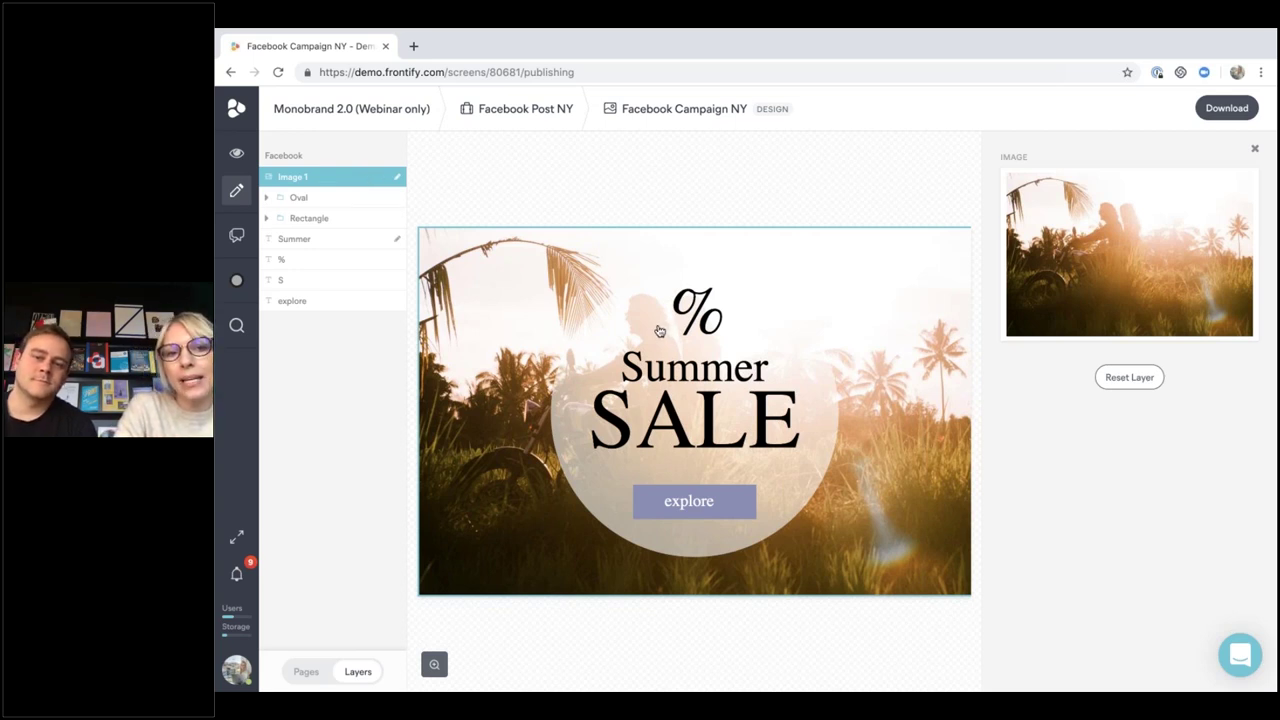
pyautogui.click(1100, 251)
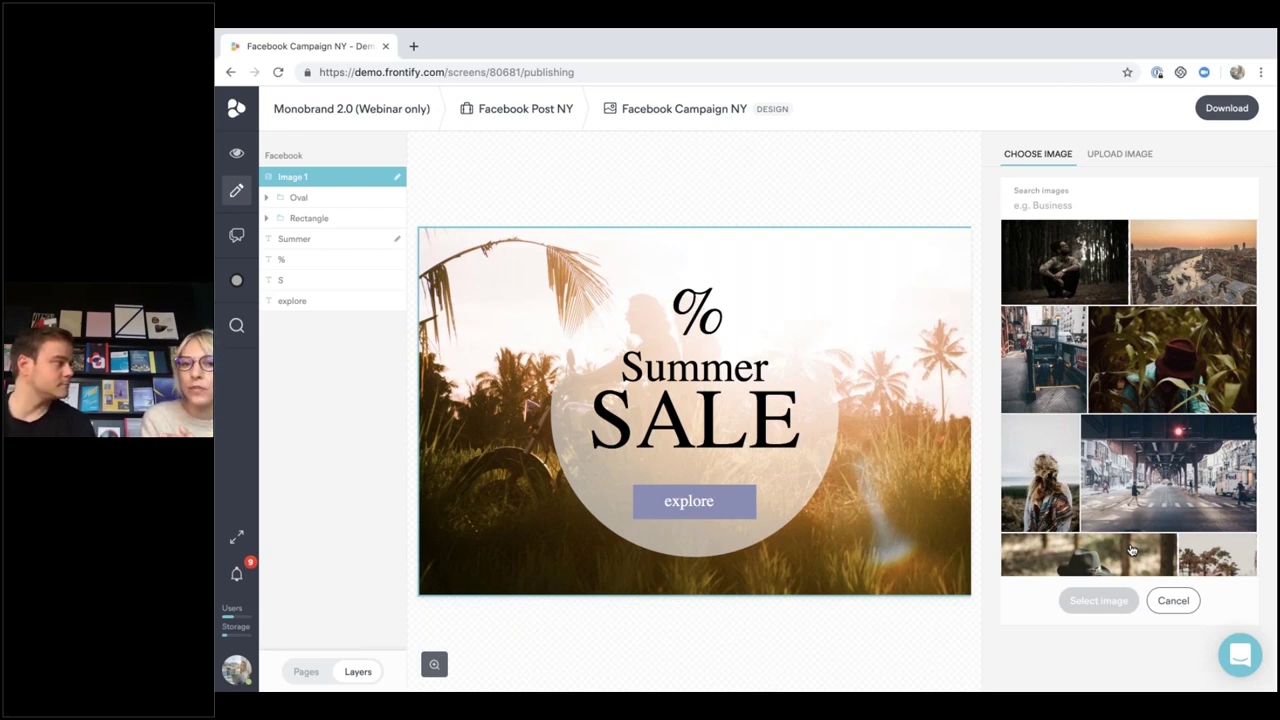
pyautogui.click(1035, 210)
pyautogui.write('sungla')
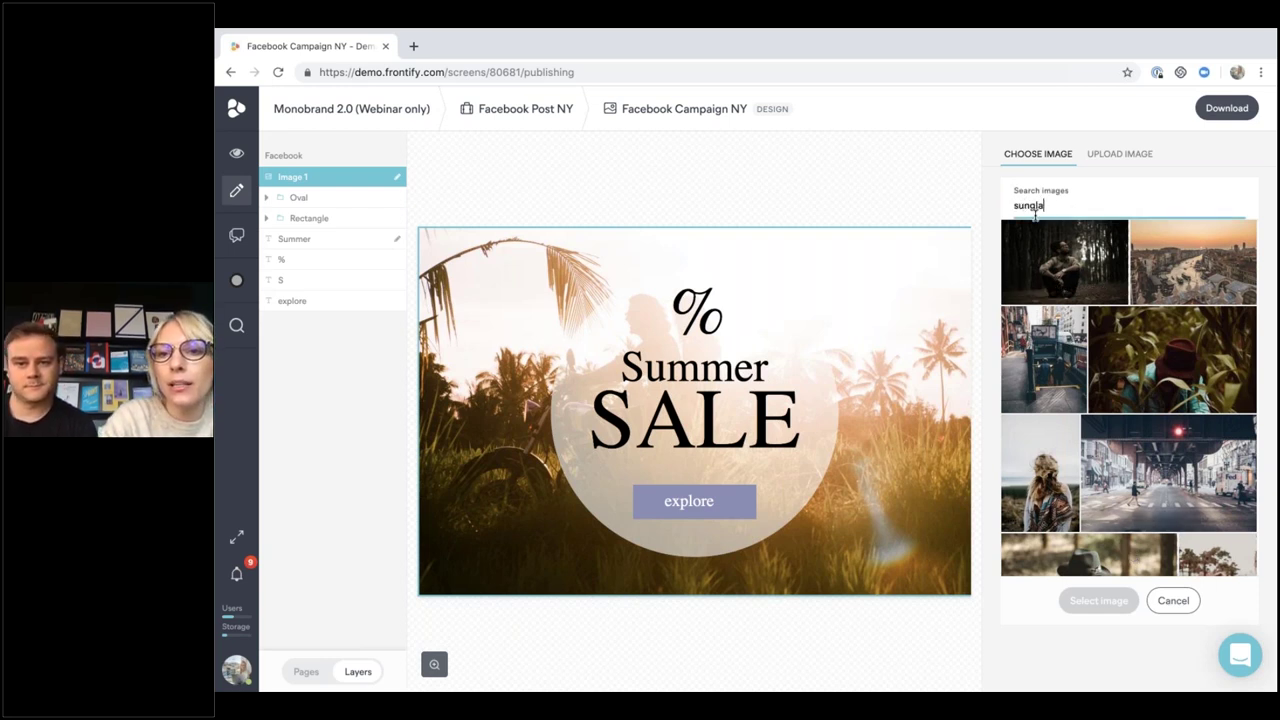
pyautogui.write('sses')
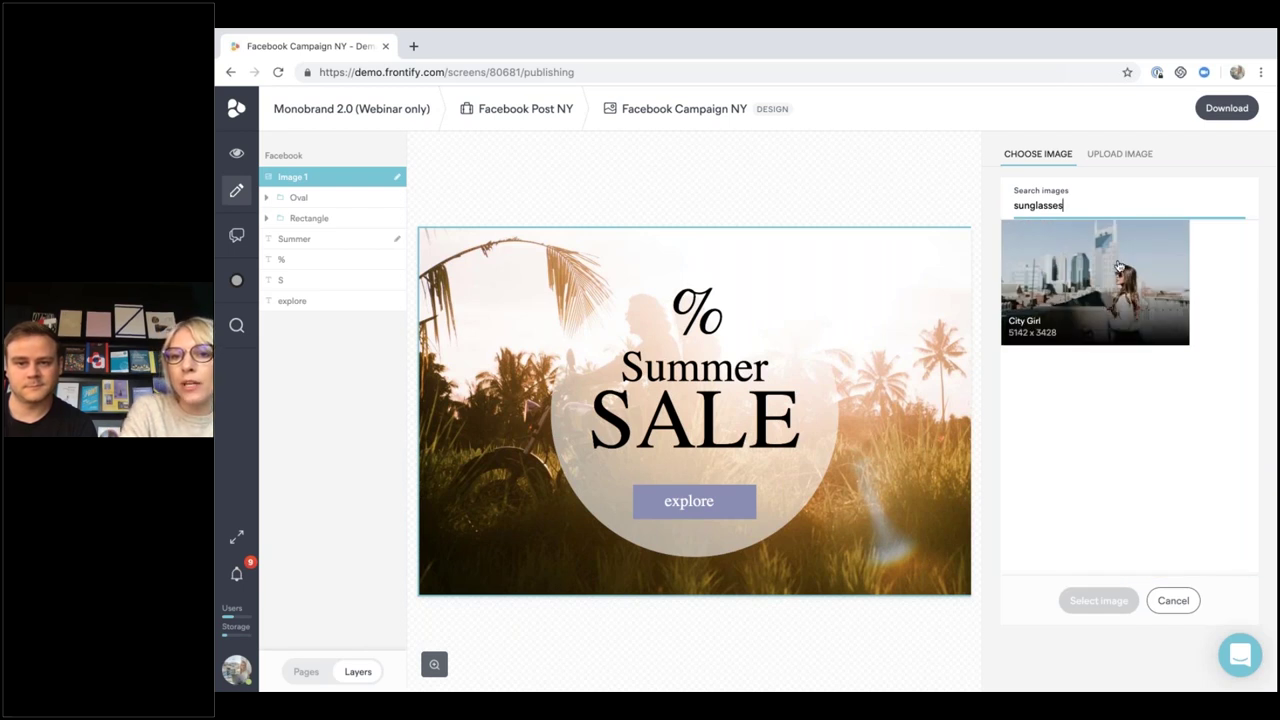
pyautogui.click(1119, 266)
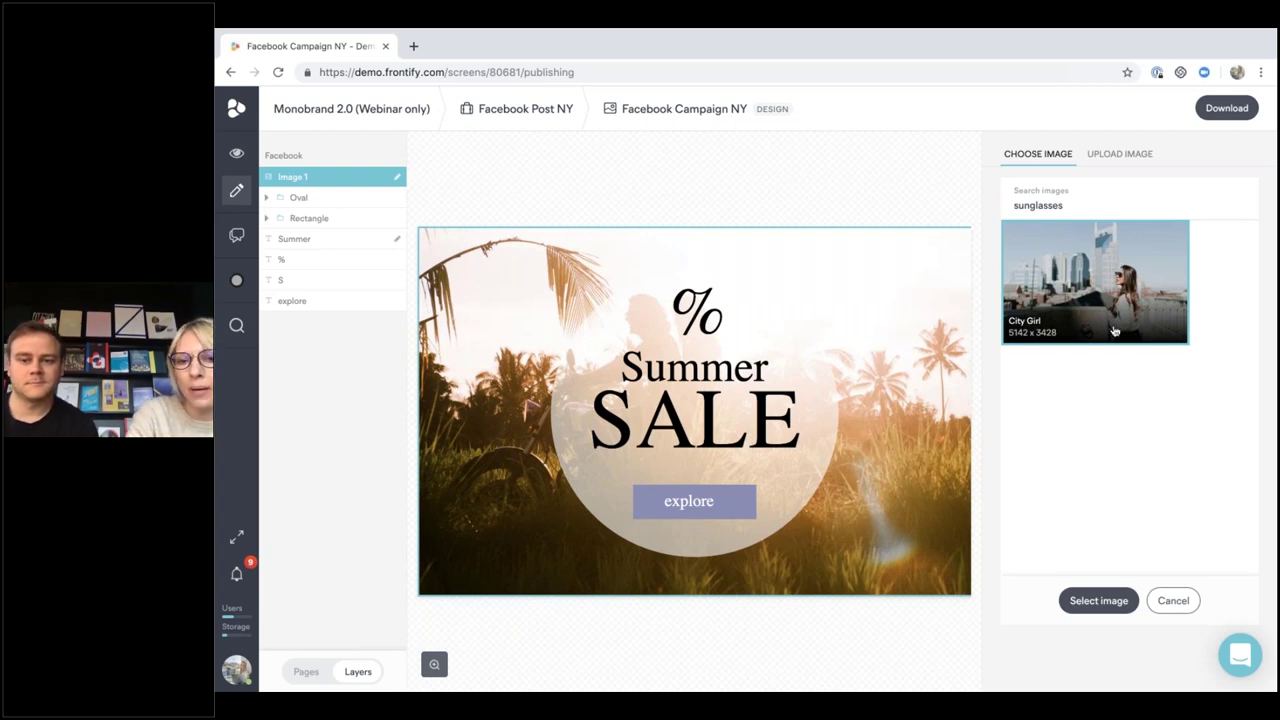
pyautogui.click(1101, 604)
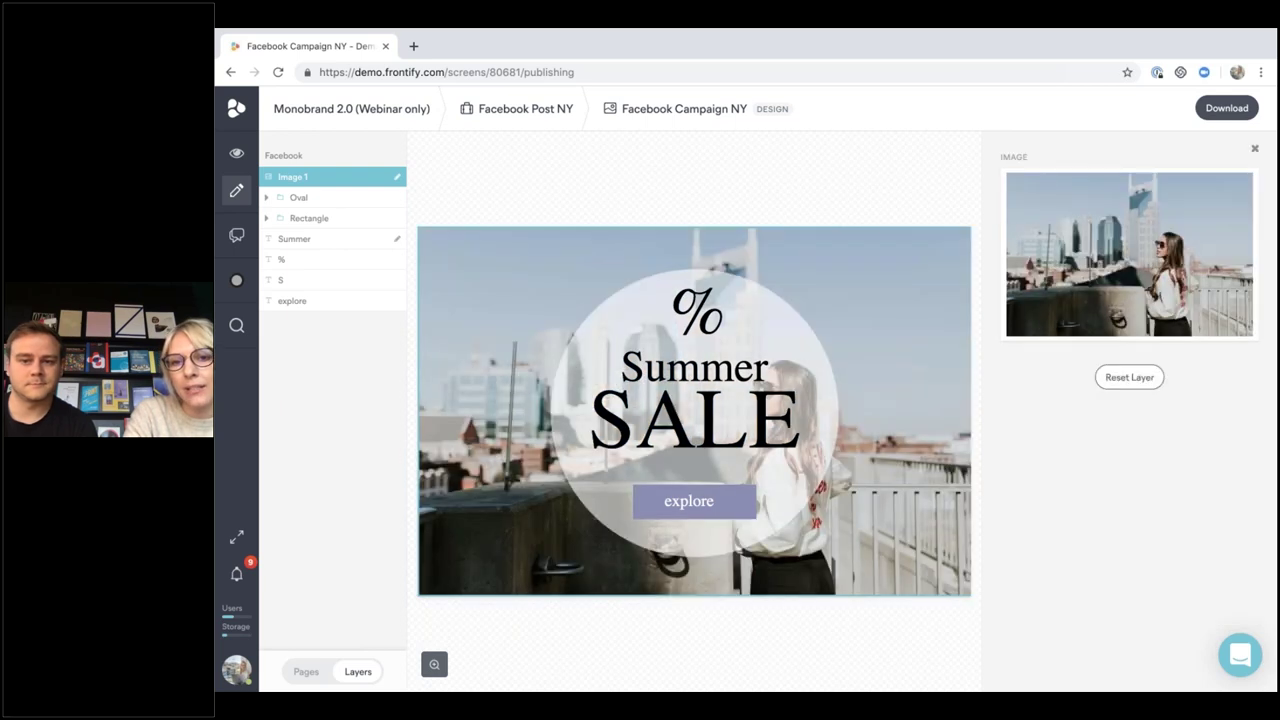
# Crop the new background image to its upper-left area, cutting off the right and lower edges, and save the crop
pyautogui.moveTo(1099, 290)
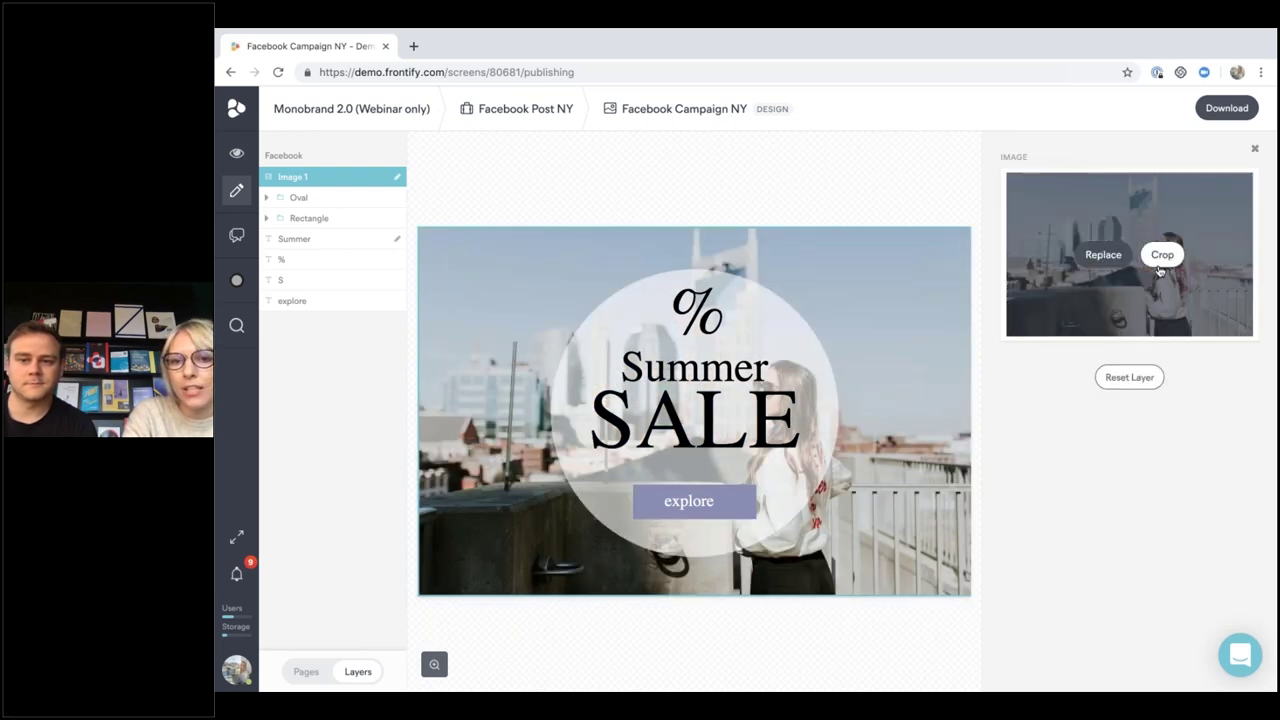
pyautogui.click(1162, 252)
pyautogui.moveTo(1247, 376); pyautogui.dragTo(1201, 347)
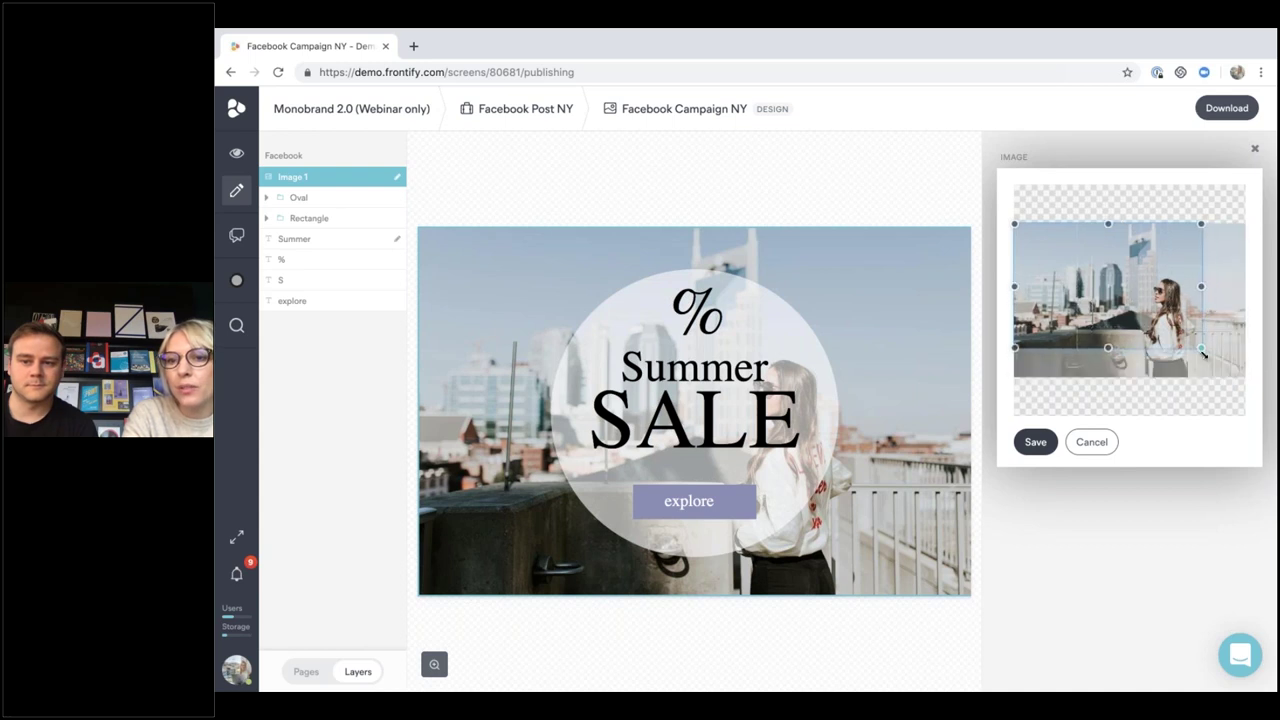
pyautogui.click(1035, 441)
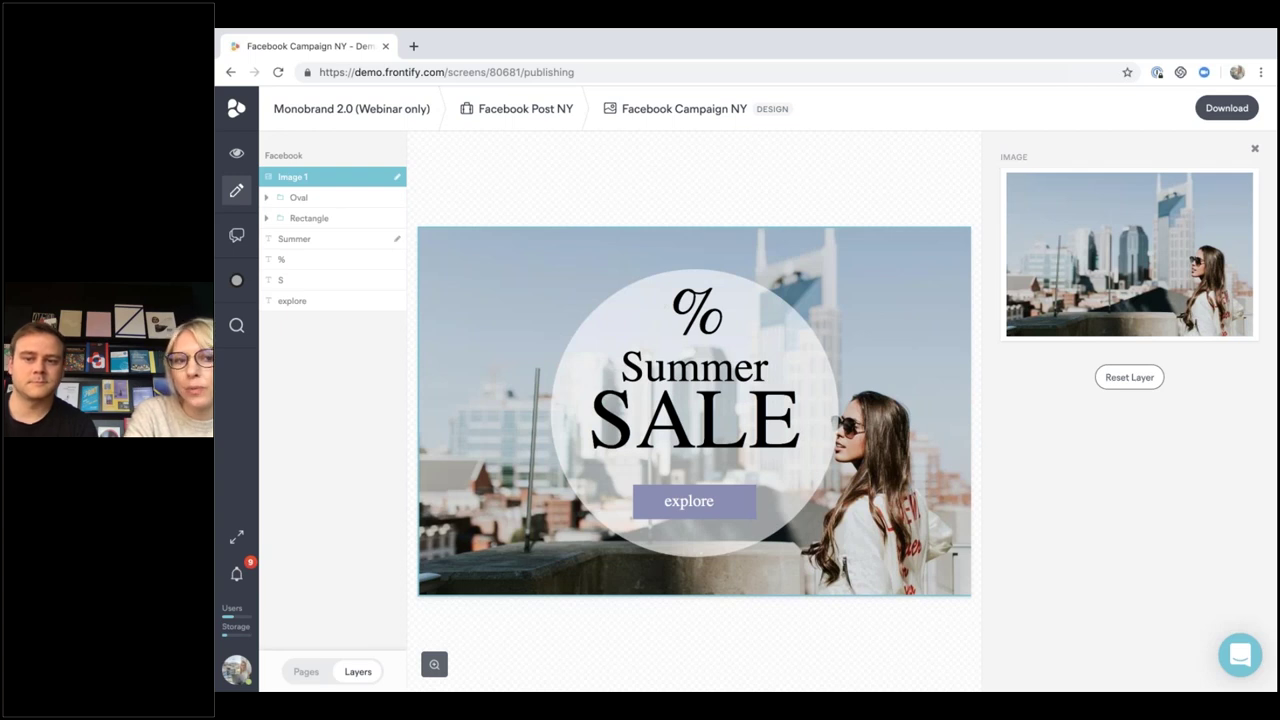
pyautogui.click(331, 241)
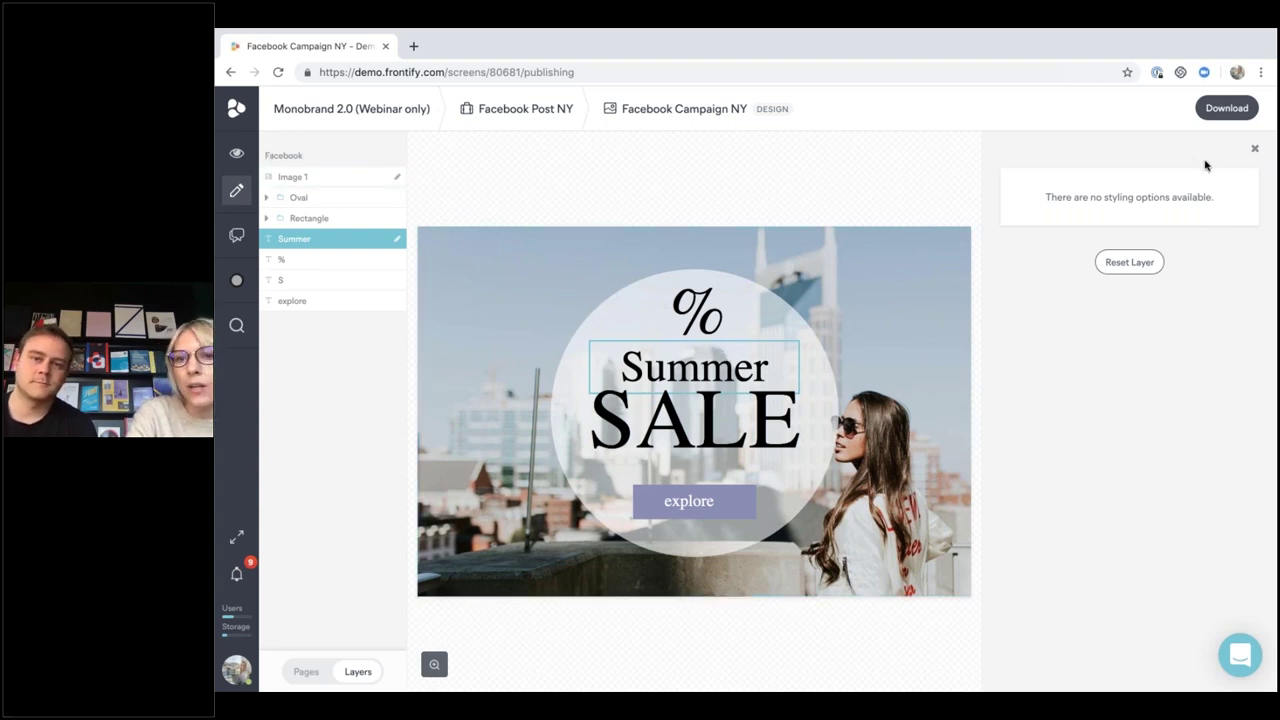
pyautogui.click(1214, 117)
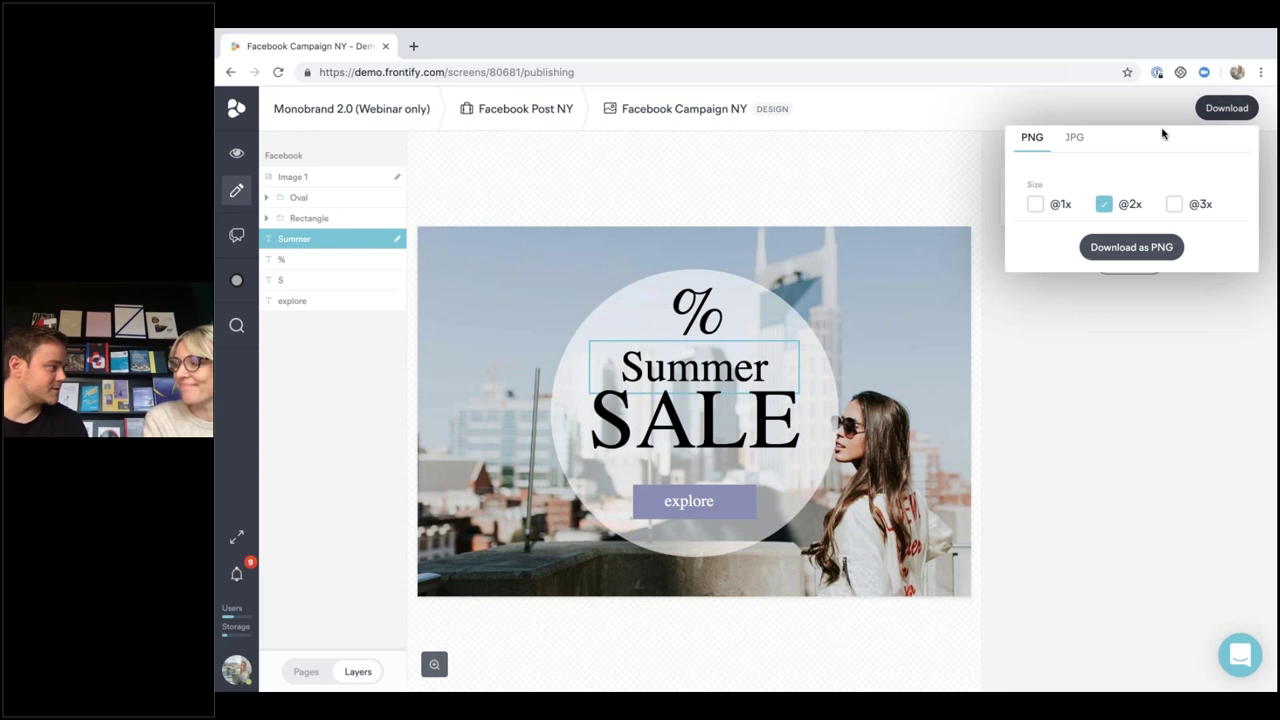
pyautogui.click(1131, 247)
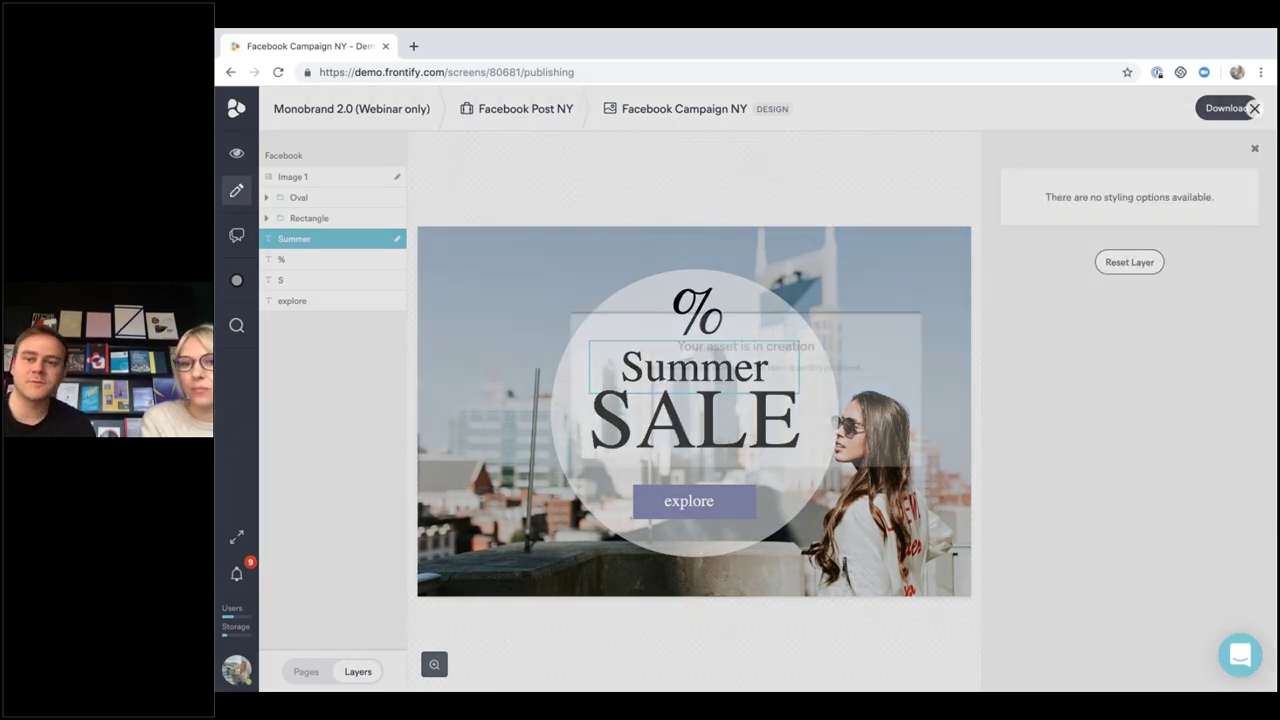